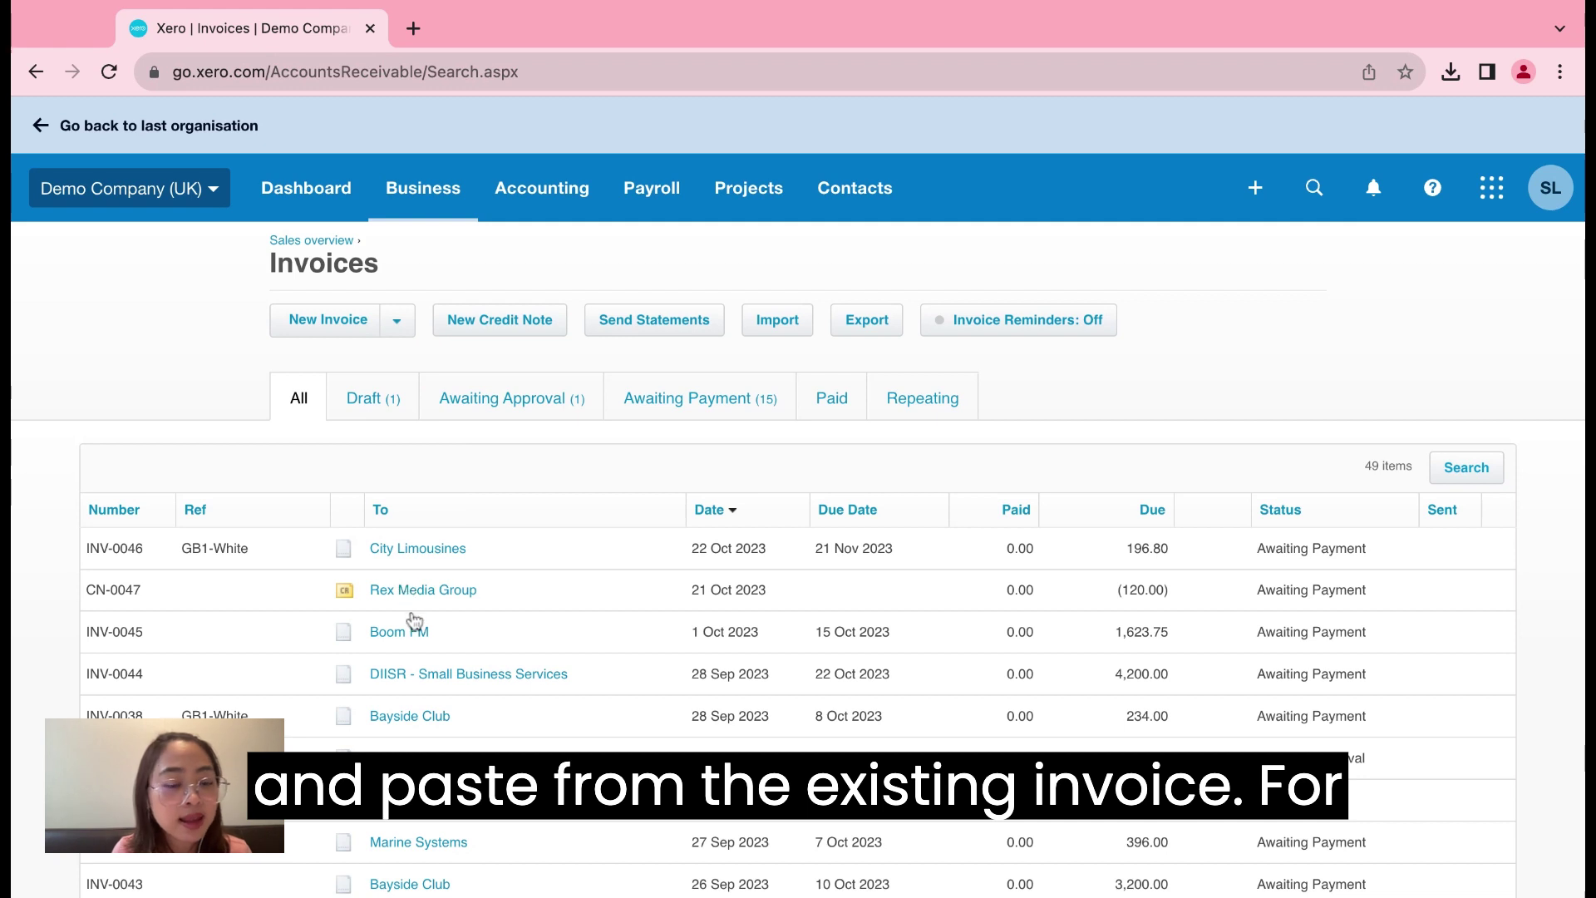
# Copy the Boom FM invoice INV-0045 to a new invoice for the same client
pyautogui.scroll(-1, 414, 620)
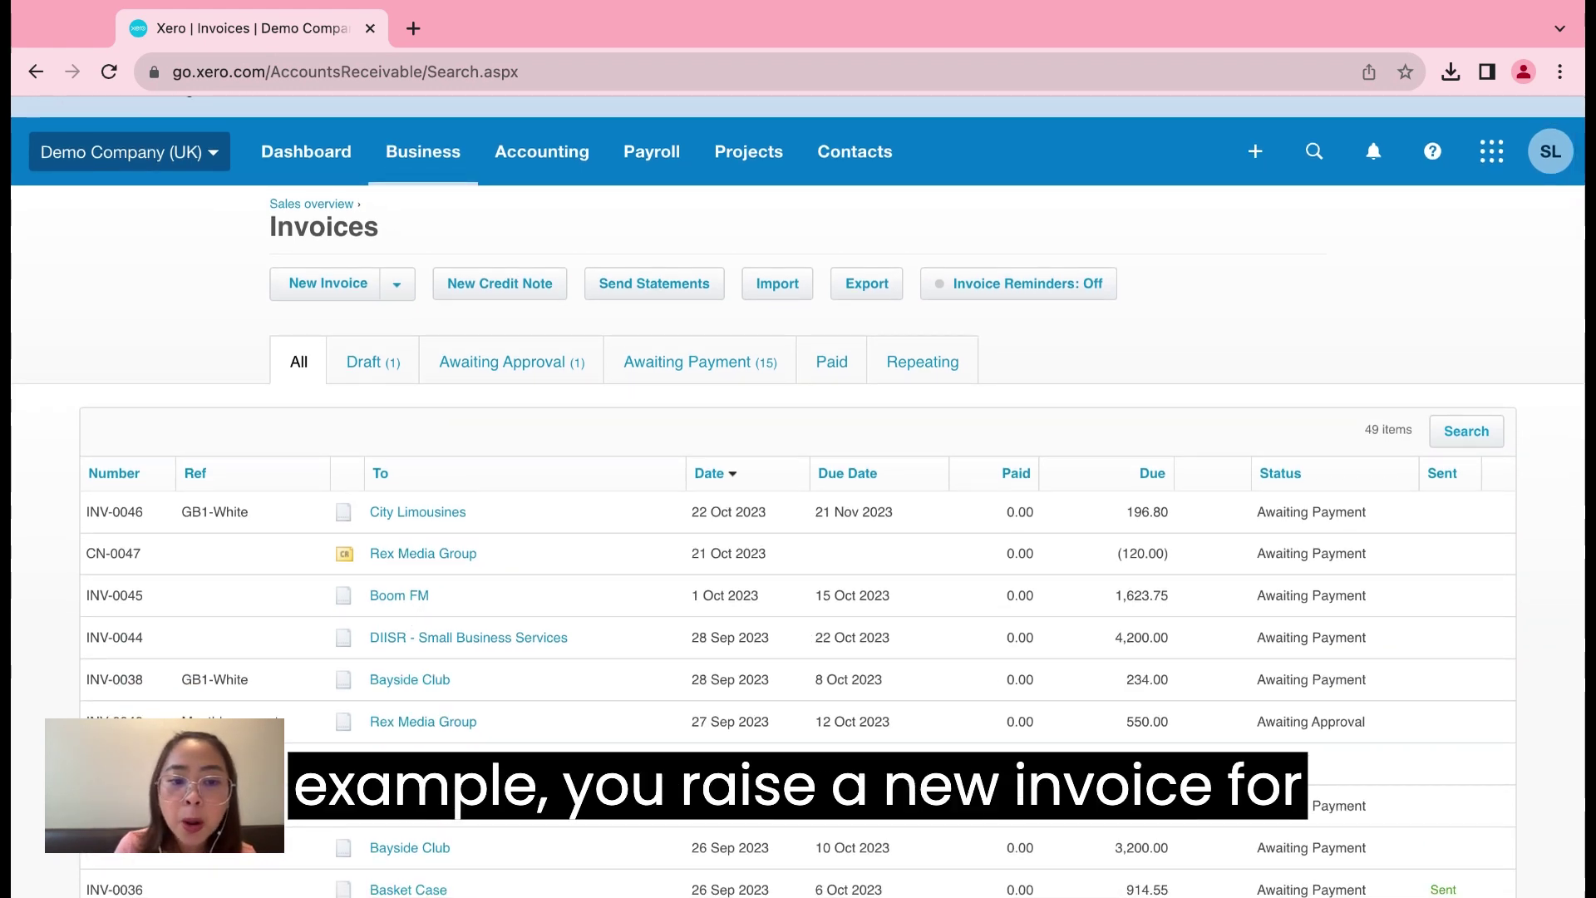
pyautogui.click(408, 600)
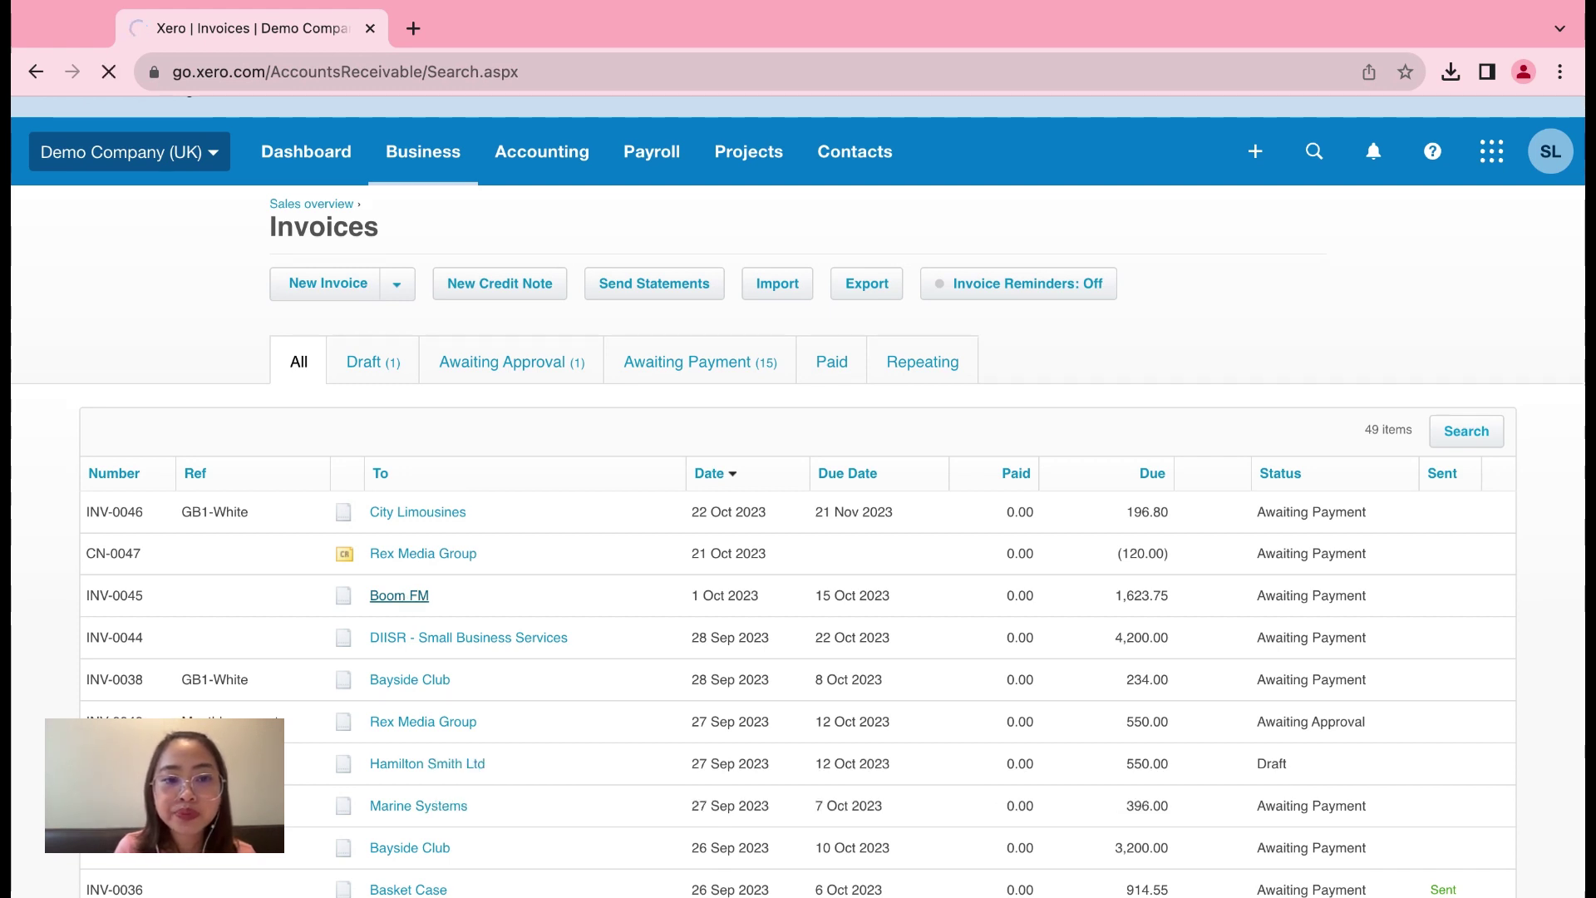
pyautogui.click(1407, 356)
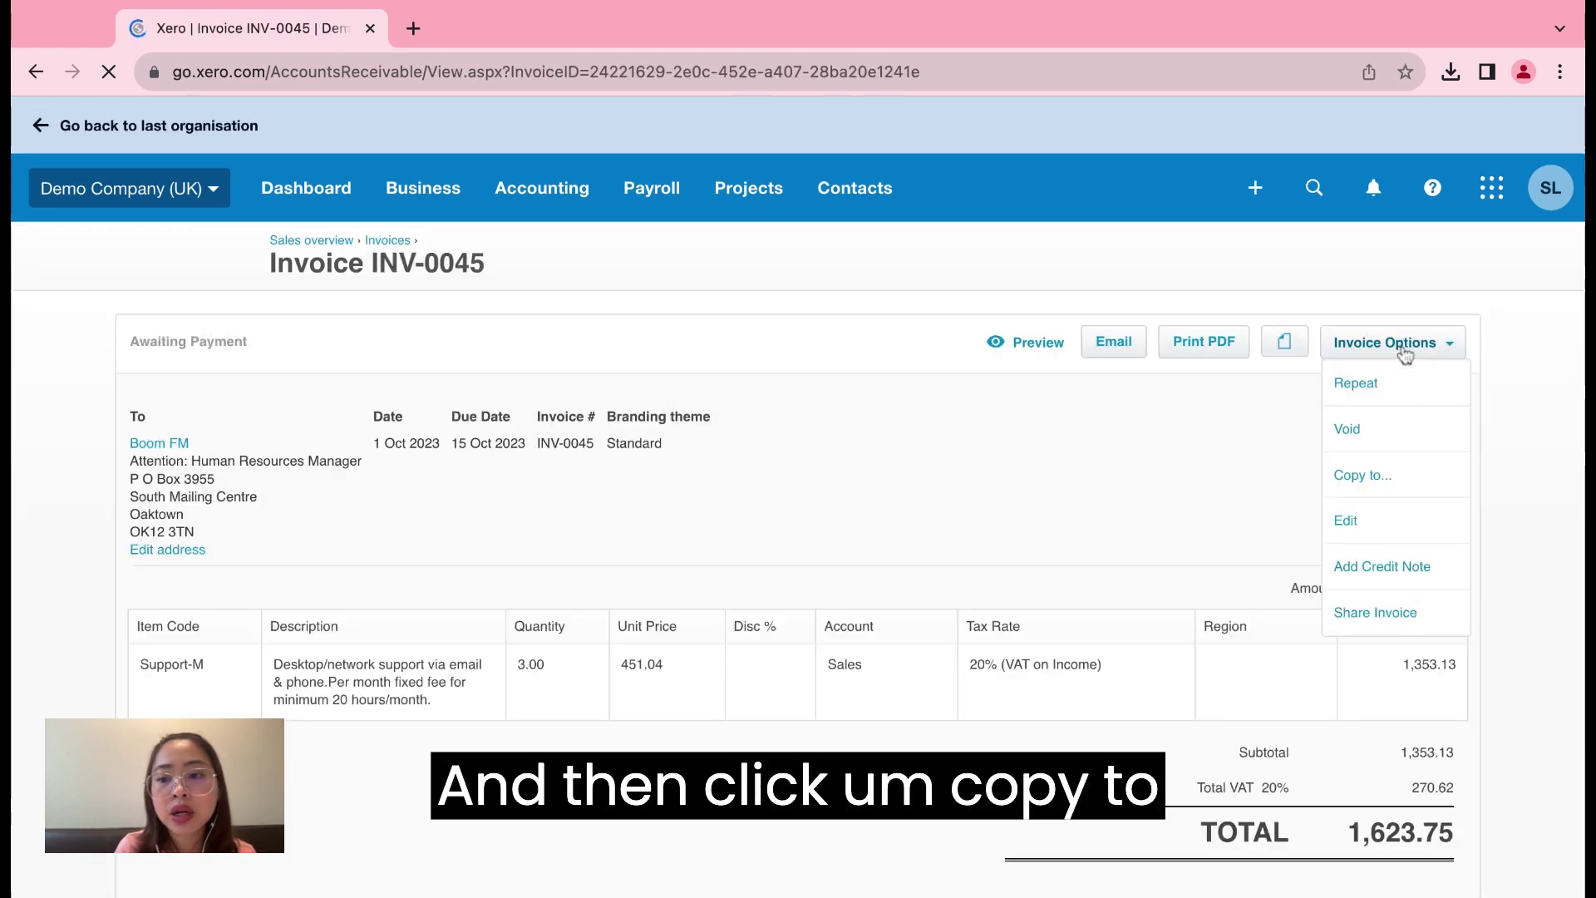
pyautogui.click(1373, 484)
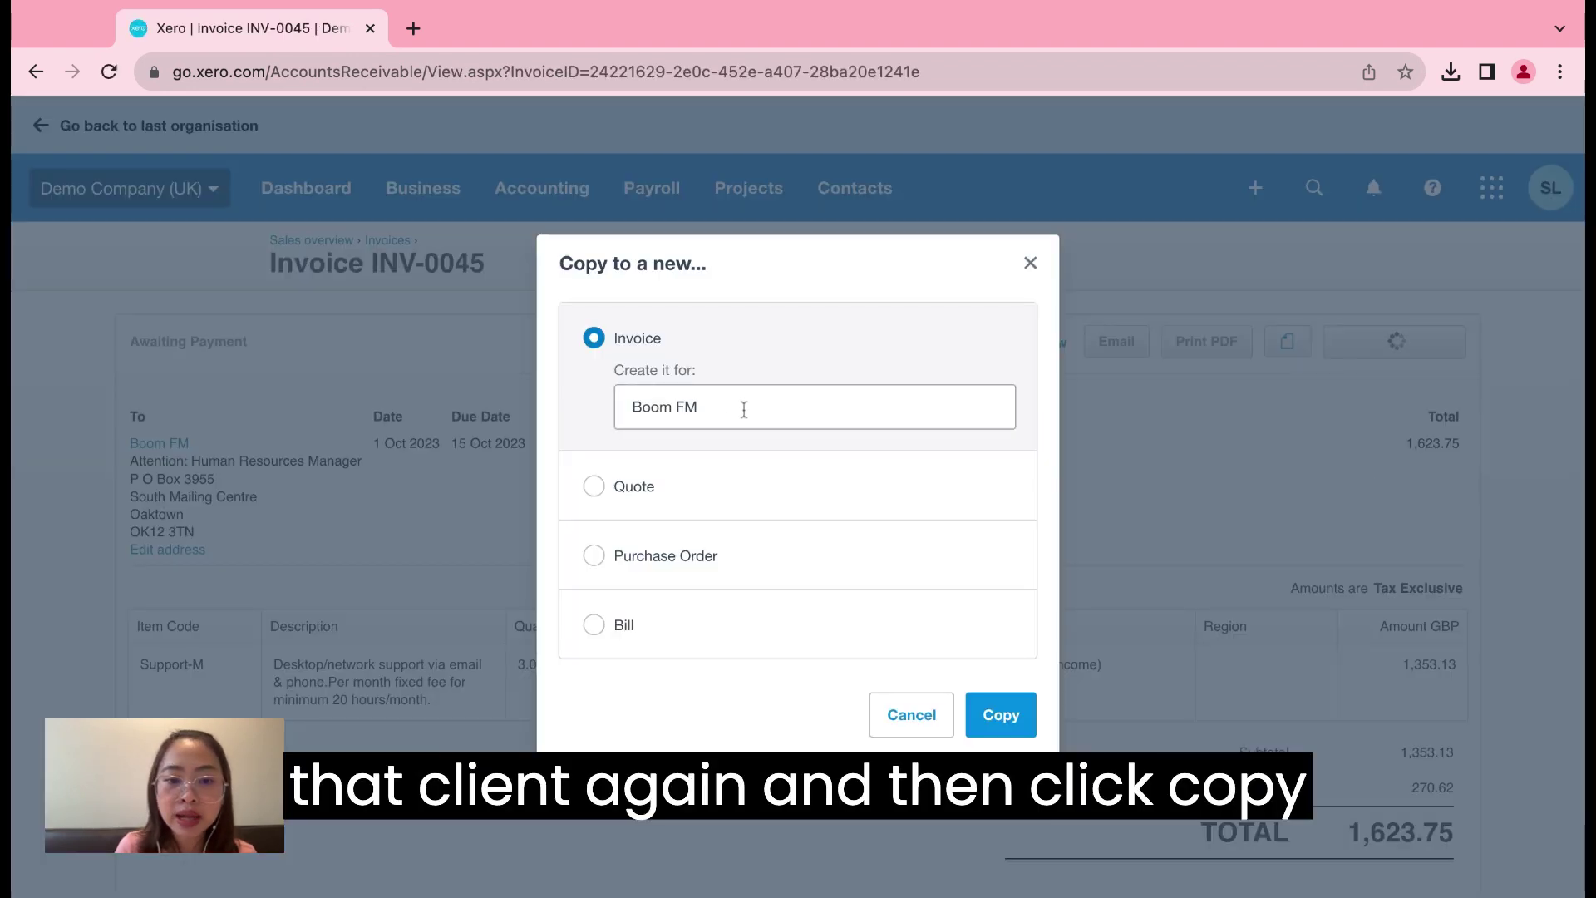
pyautogui.click(1012, 732)
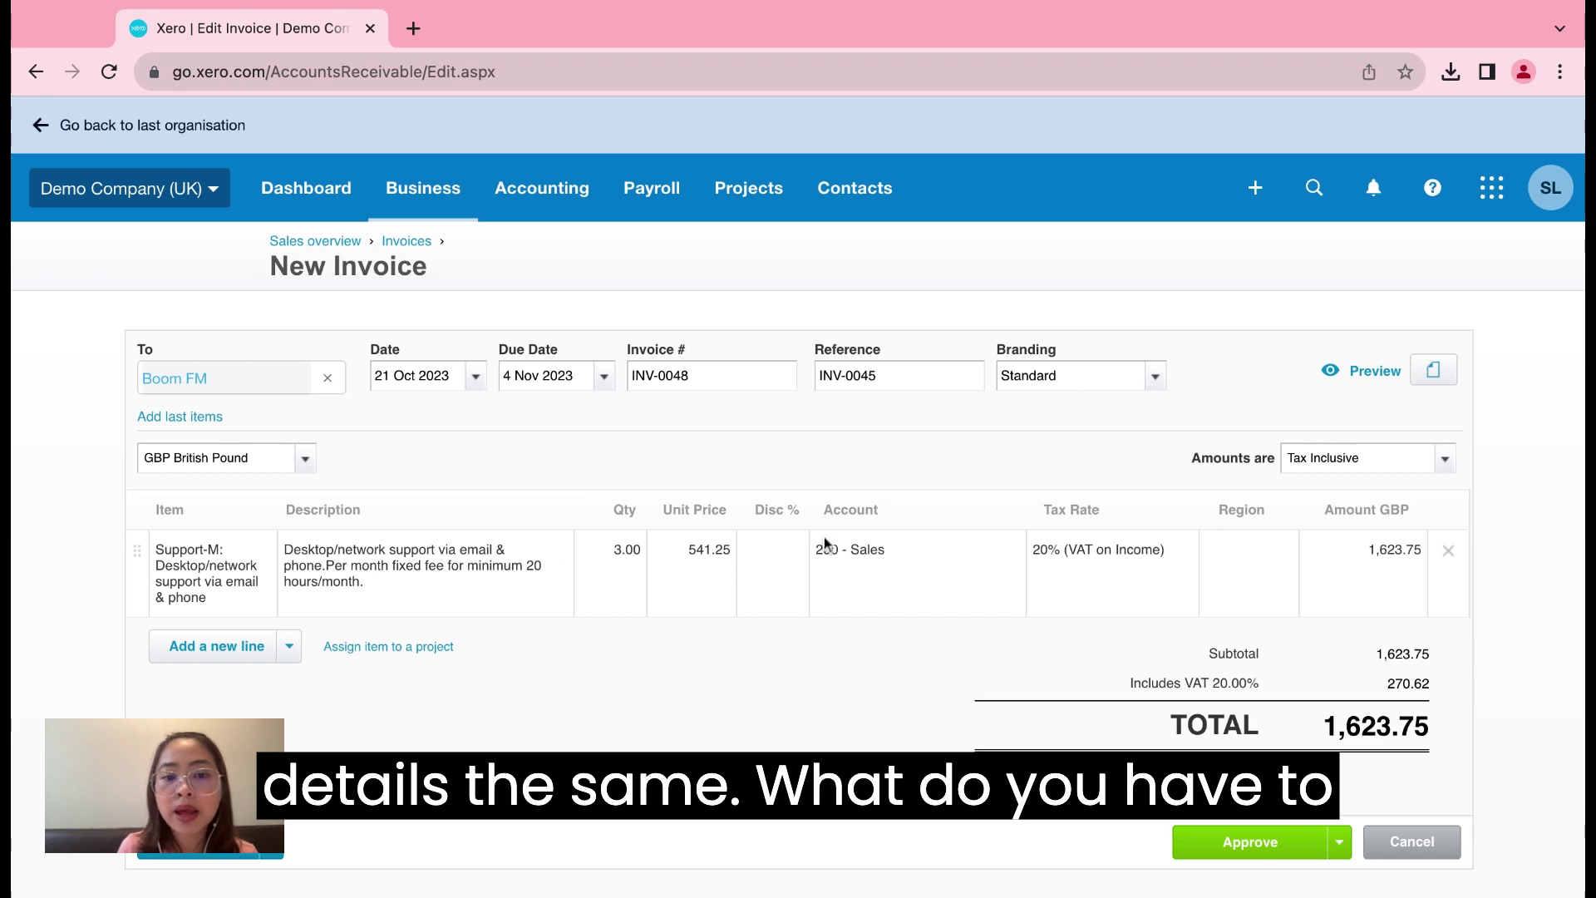
# Review the copied invoice's date, reference and invoice number fields and its available save options
pyautogui.moveTo(452, 376); pyautogui.dragTo(376, 375)
pyautogui.click(894, 384)
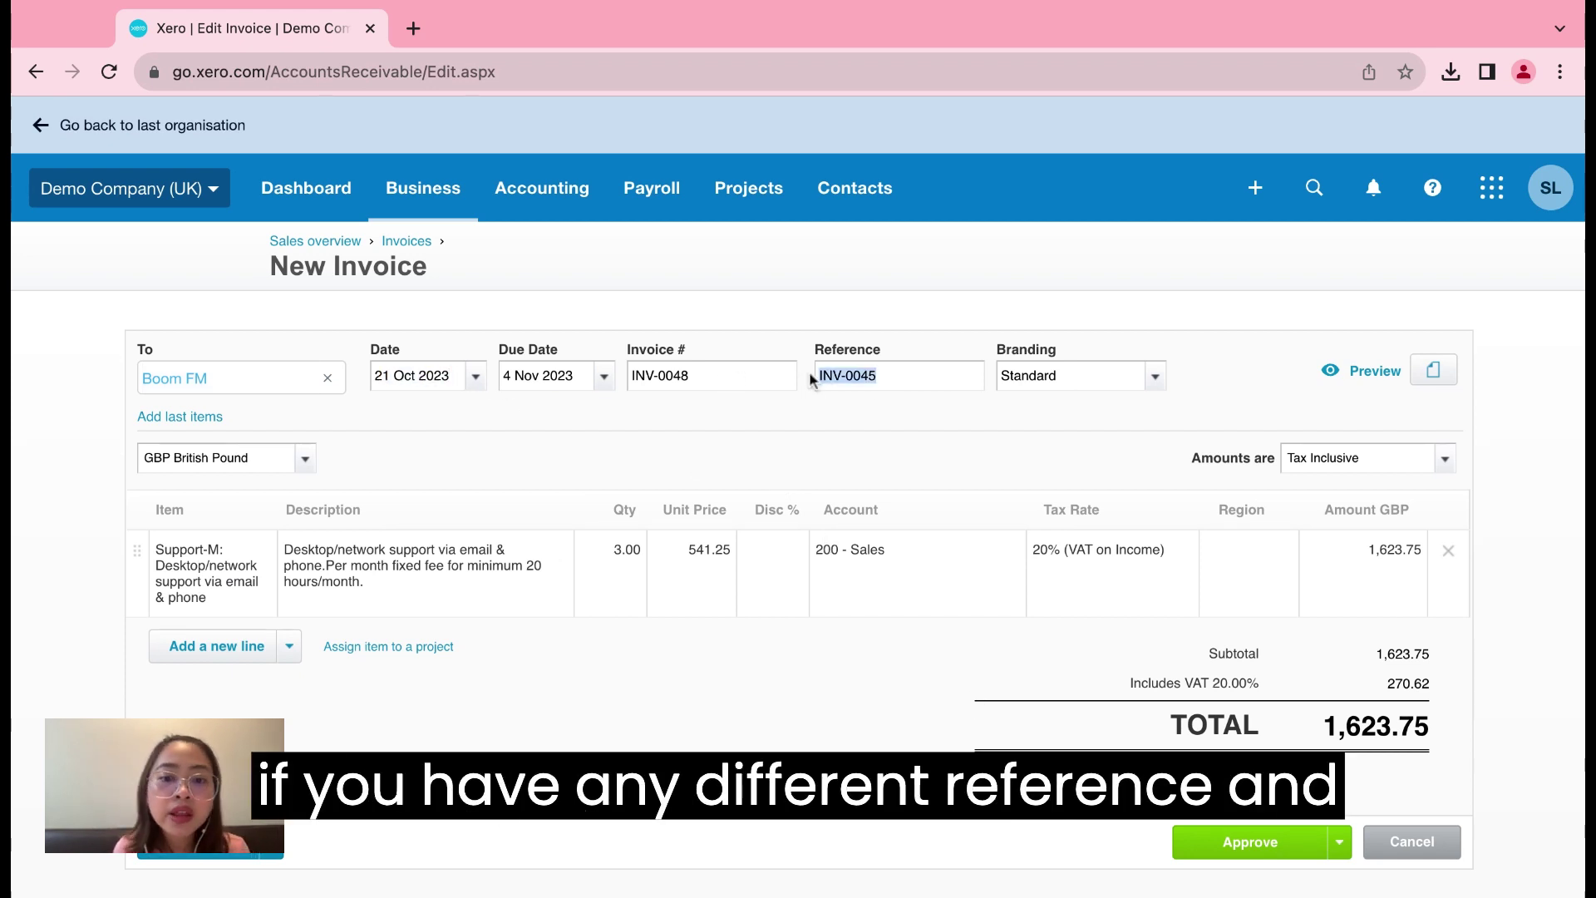
pyautogui.click(758, 376)
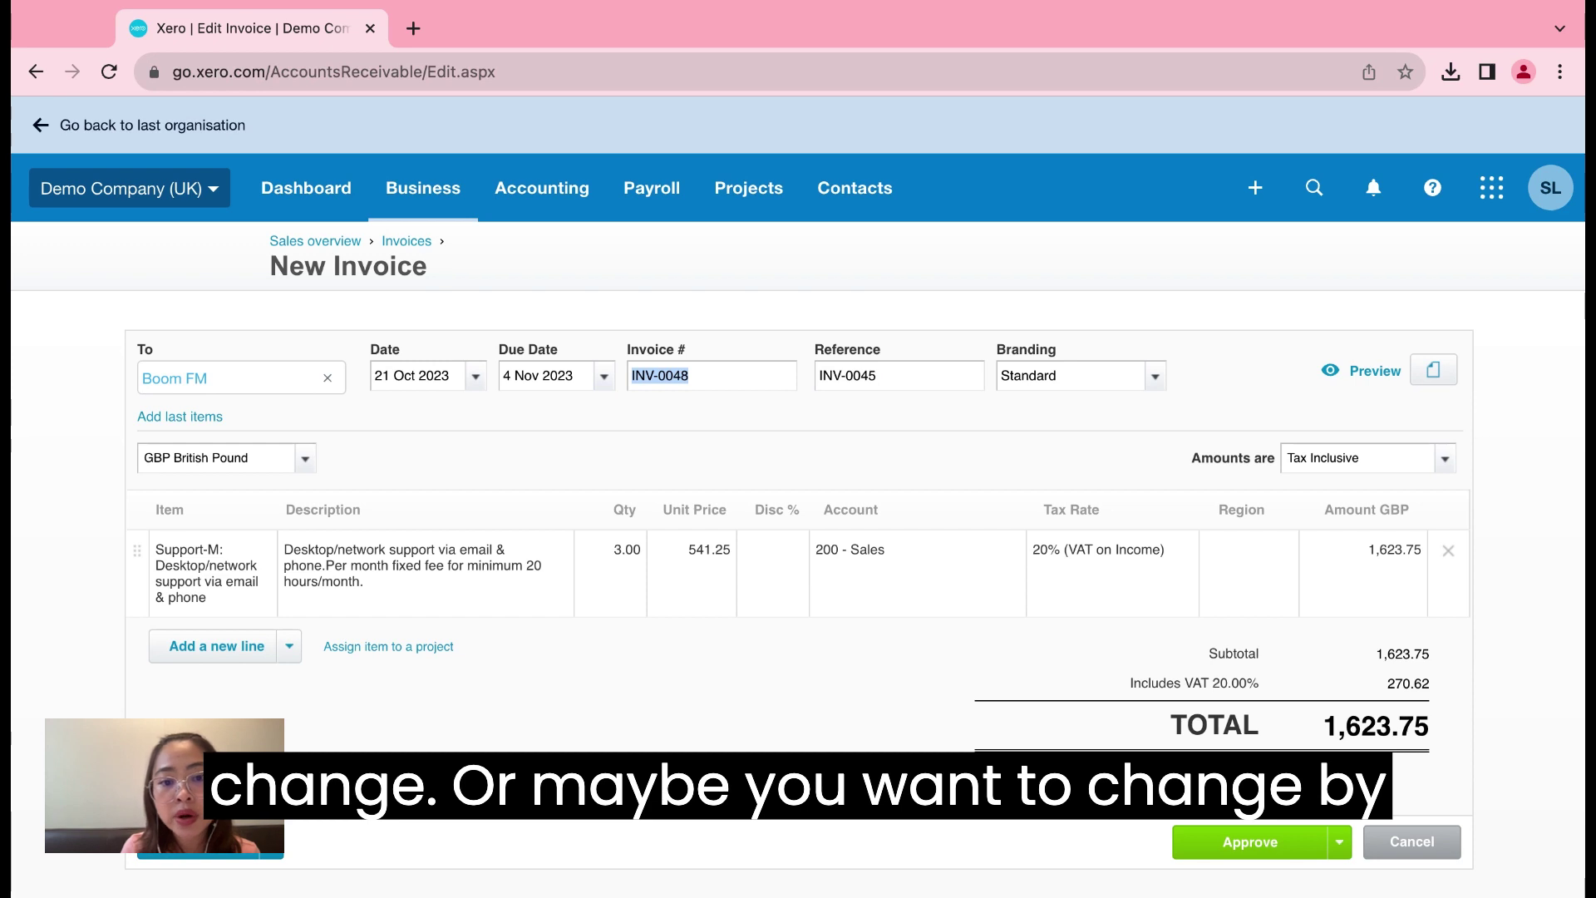
pyautogui.click(620, 422)
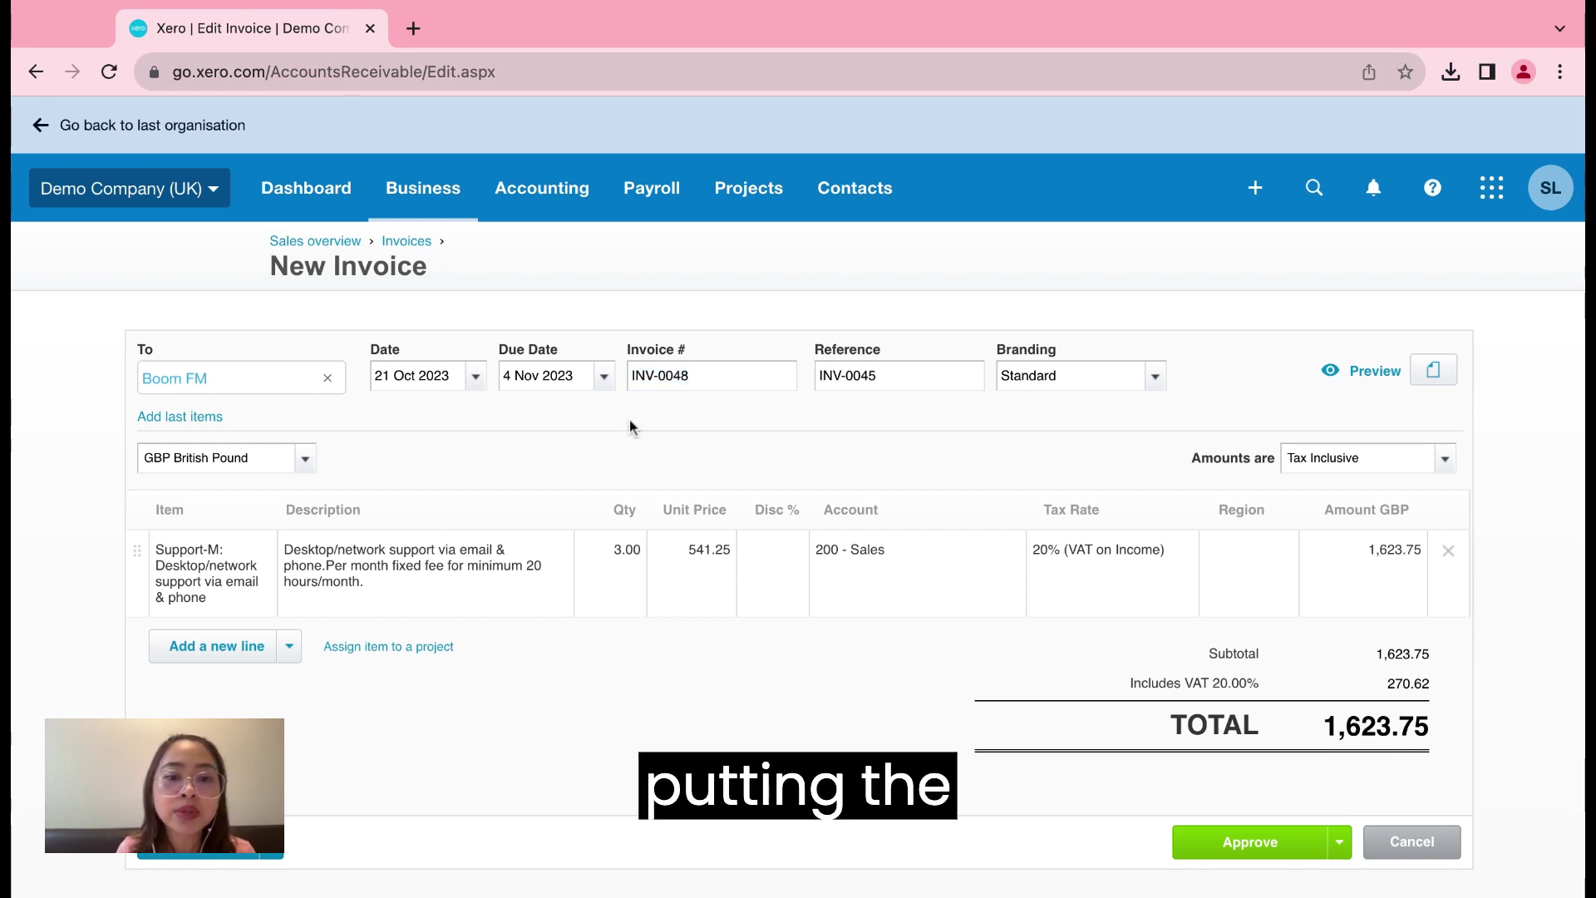
pyautogui.doubleClick(653, 378)
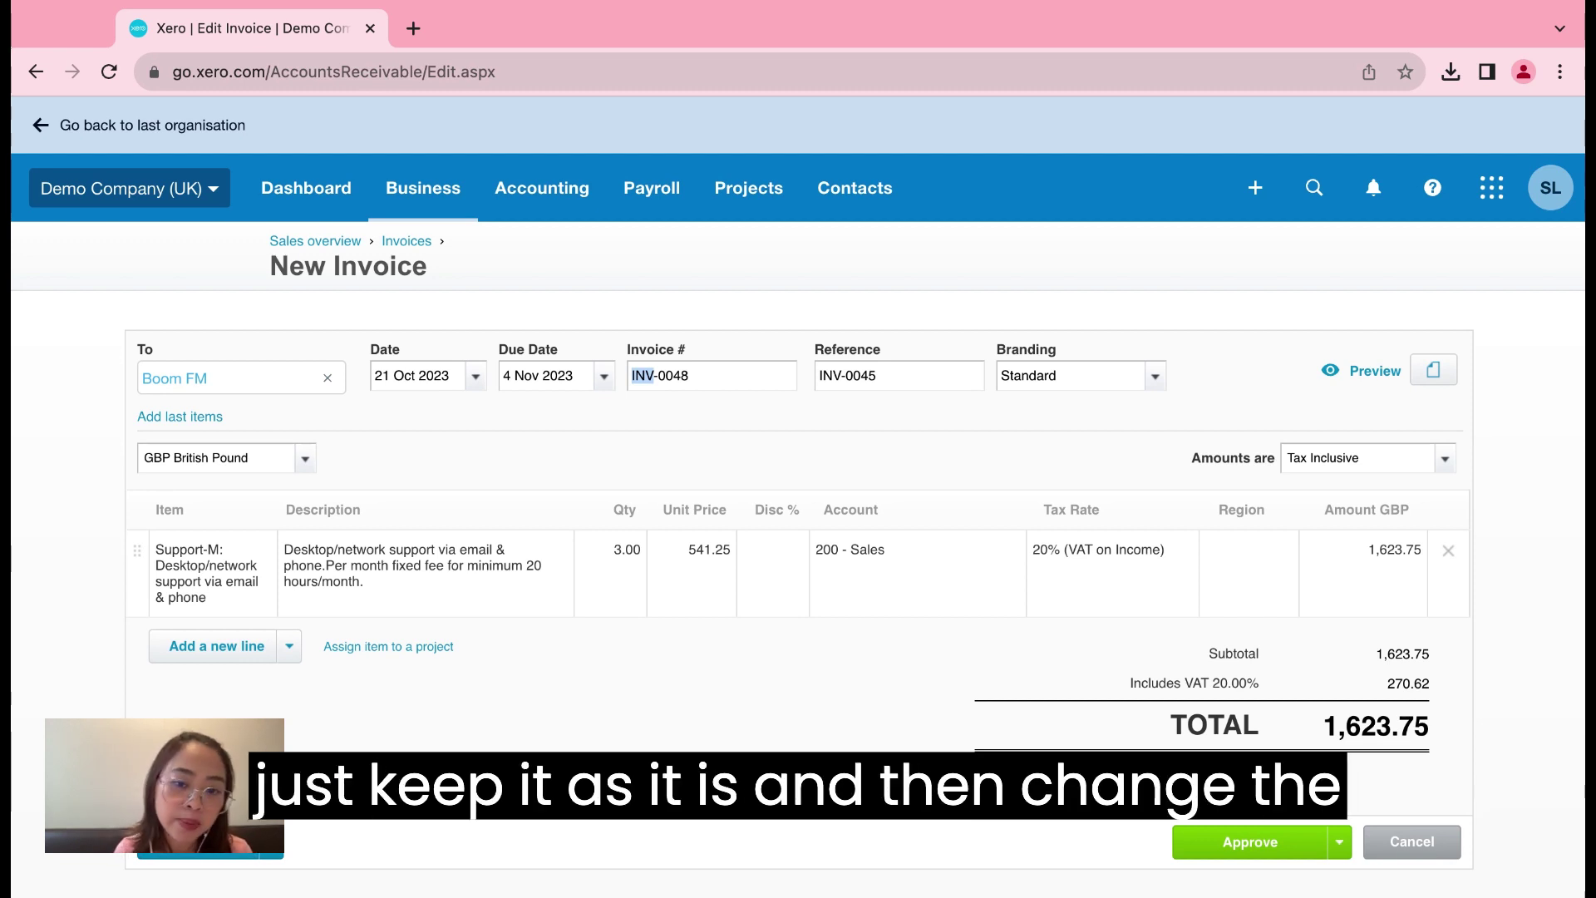
pyautogui.click(742, 434)
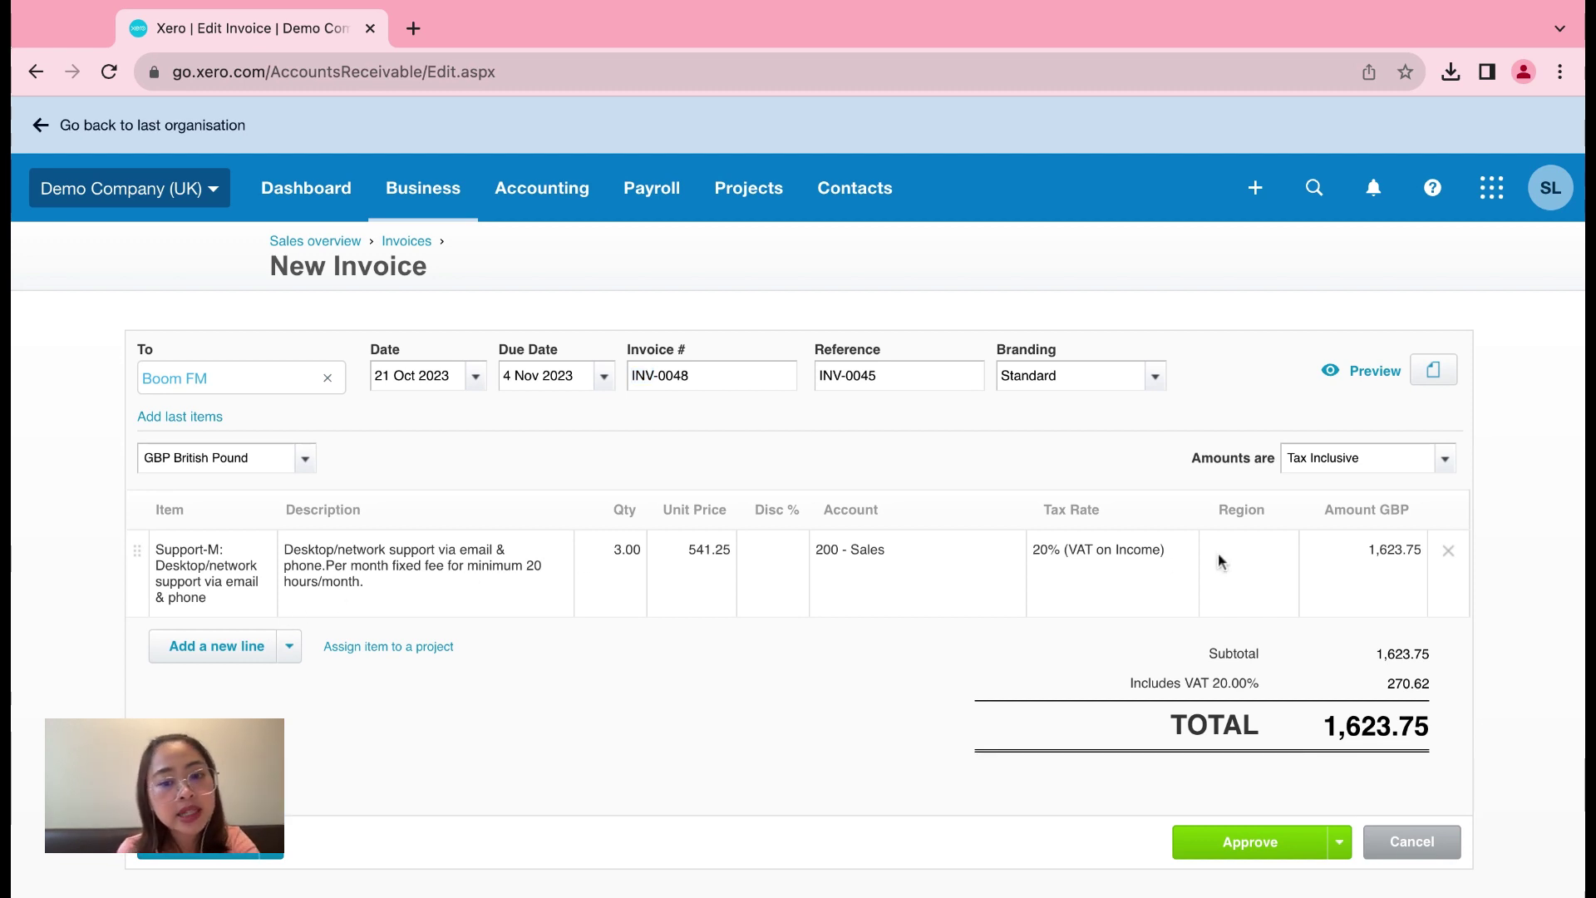
pyautogui.scroll(-1, 911, 621)
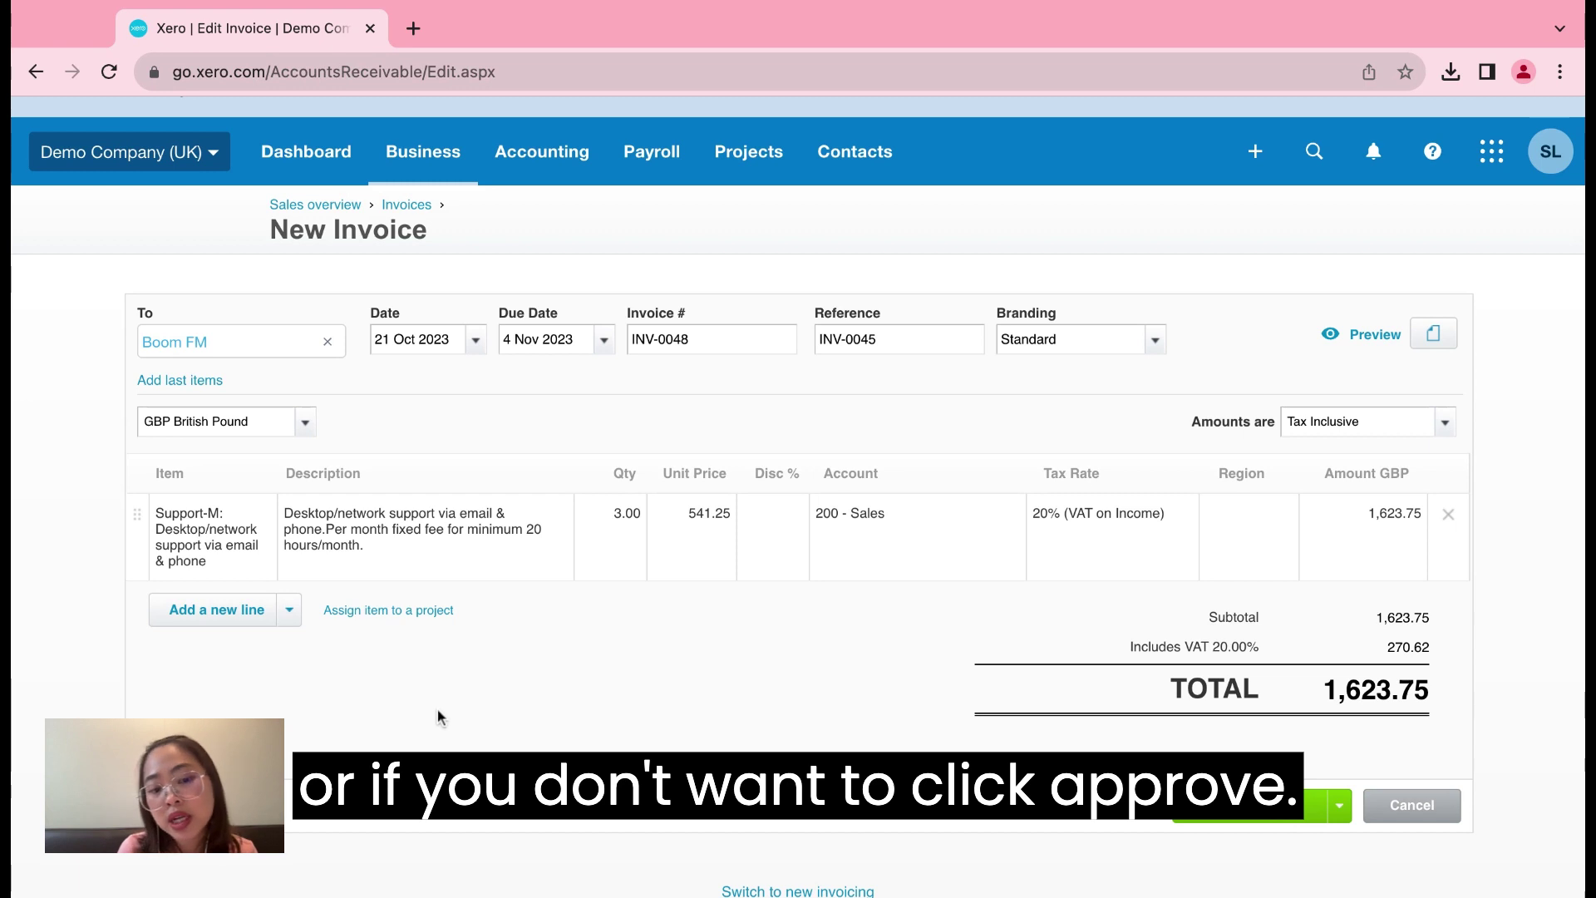
pyautogui.click(207, 805)
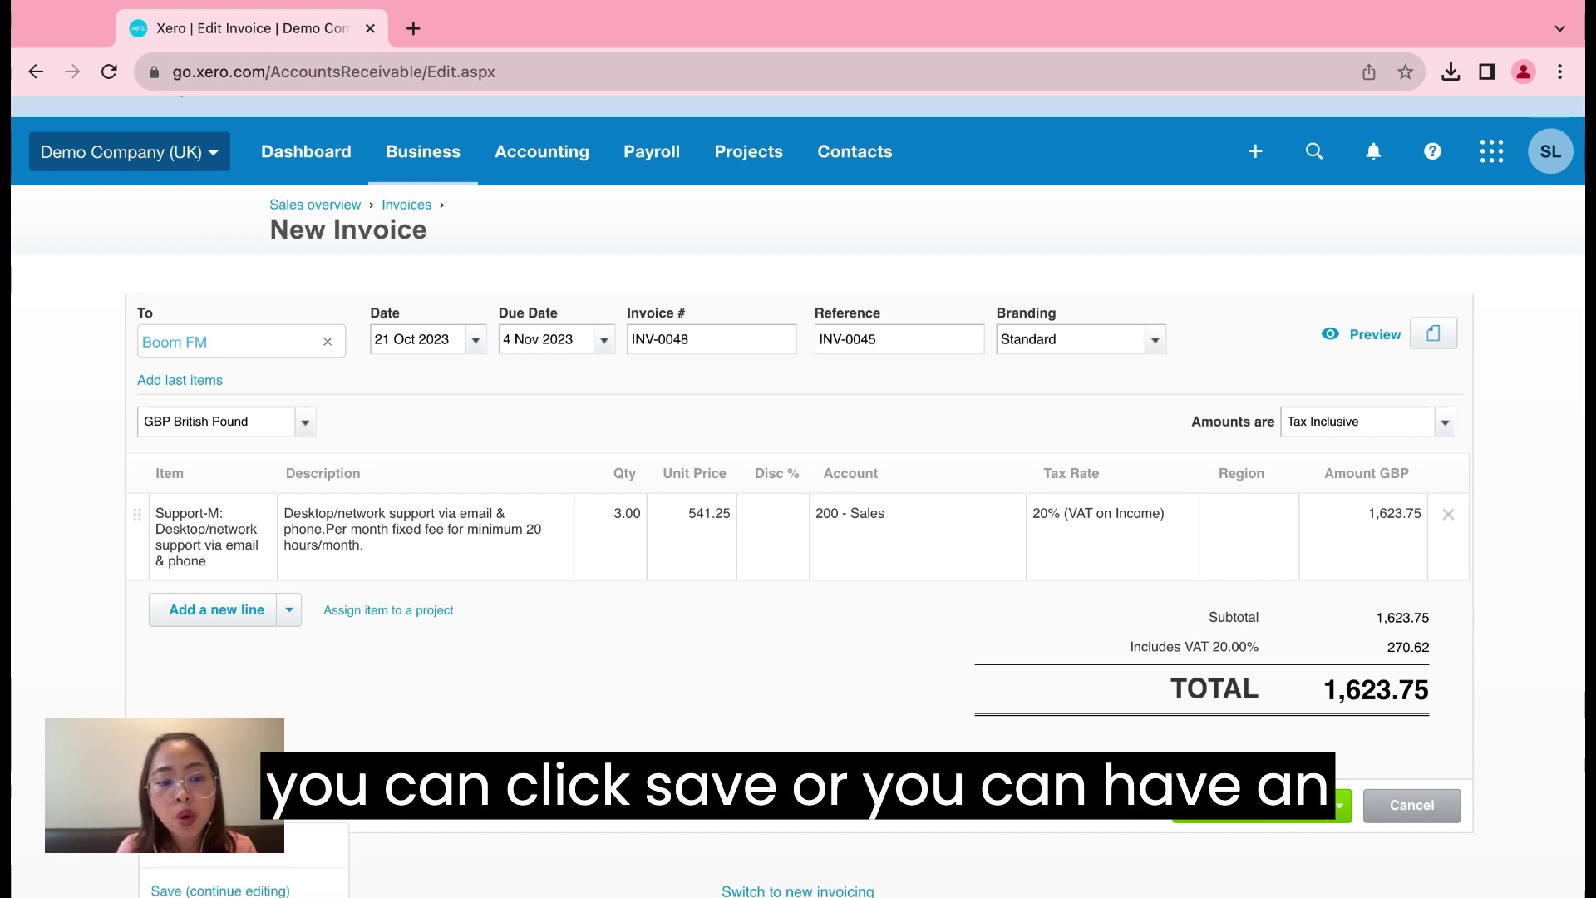
pyautogui.scroll(-3, 360, 726)
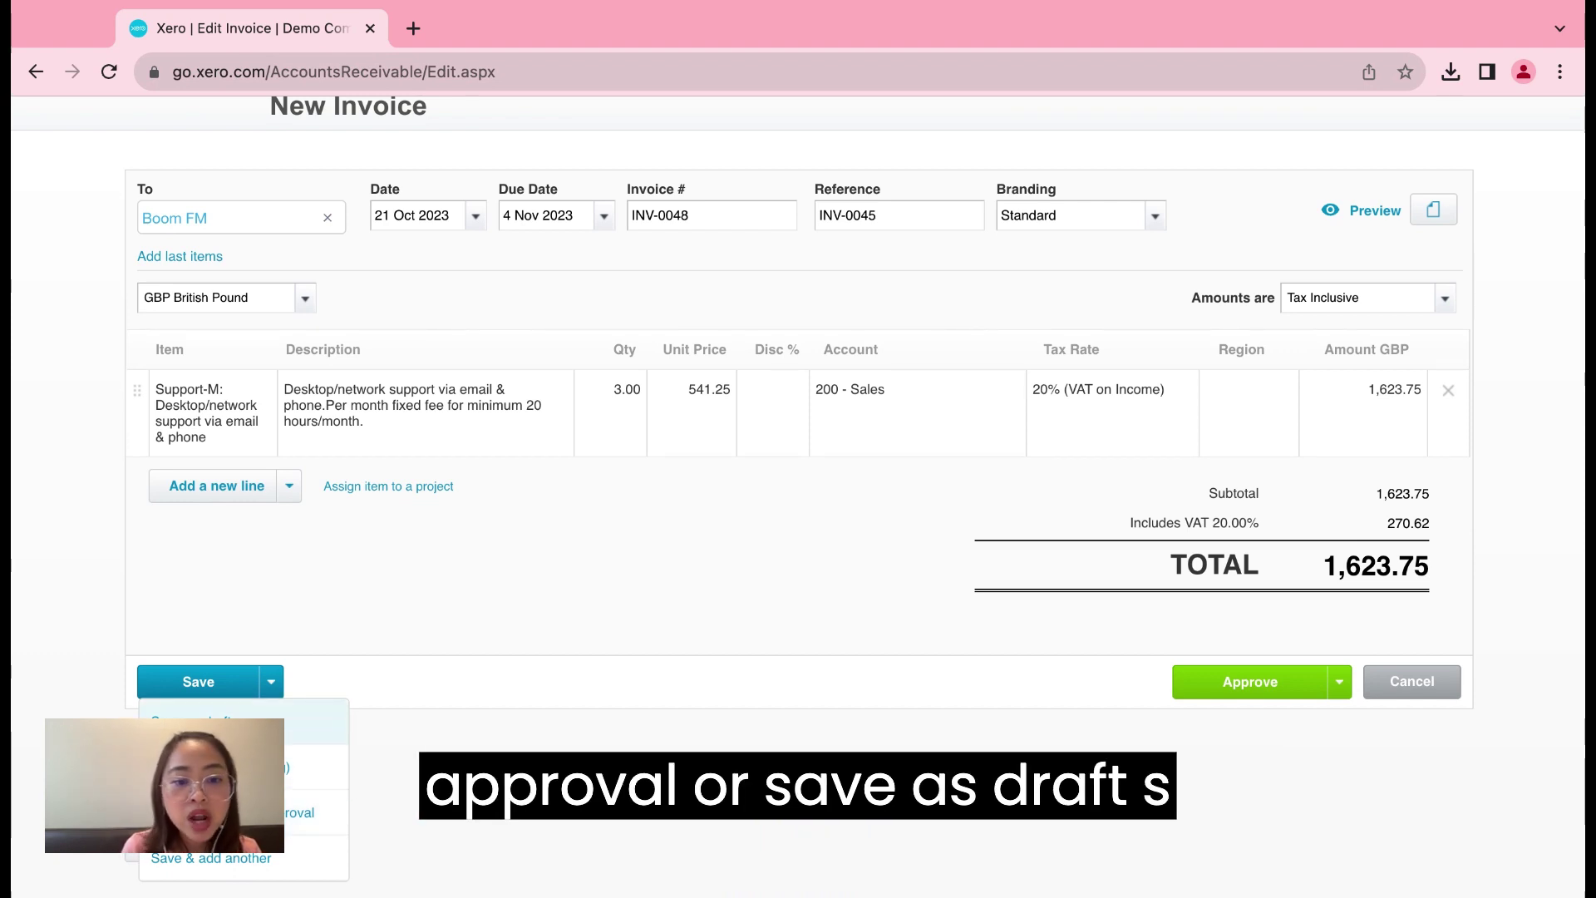
pyautogui.click(603, 611)
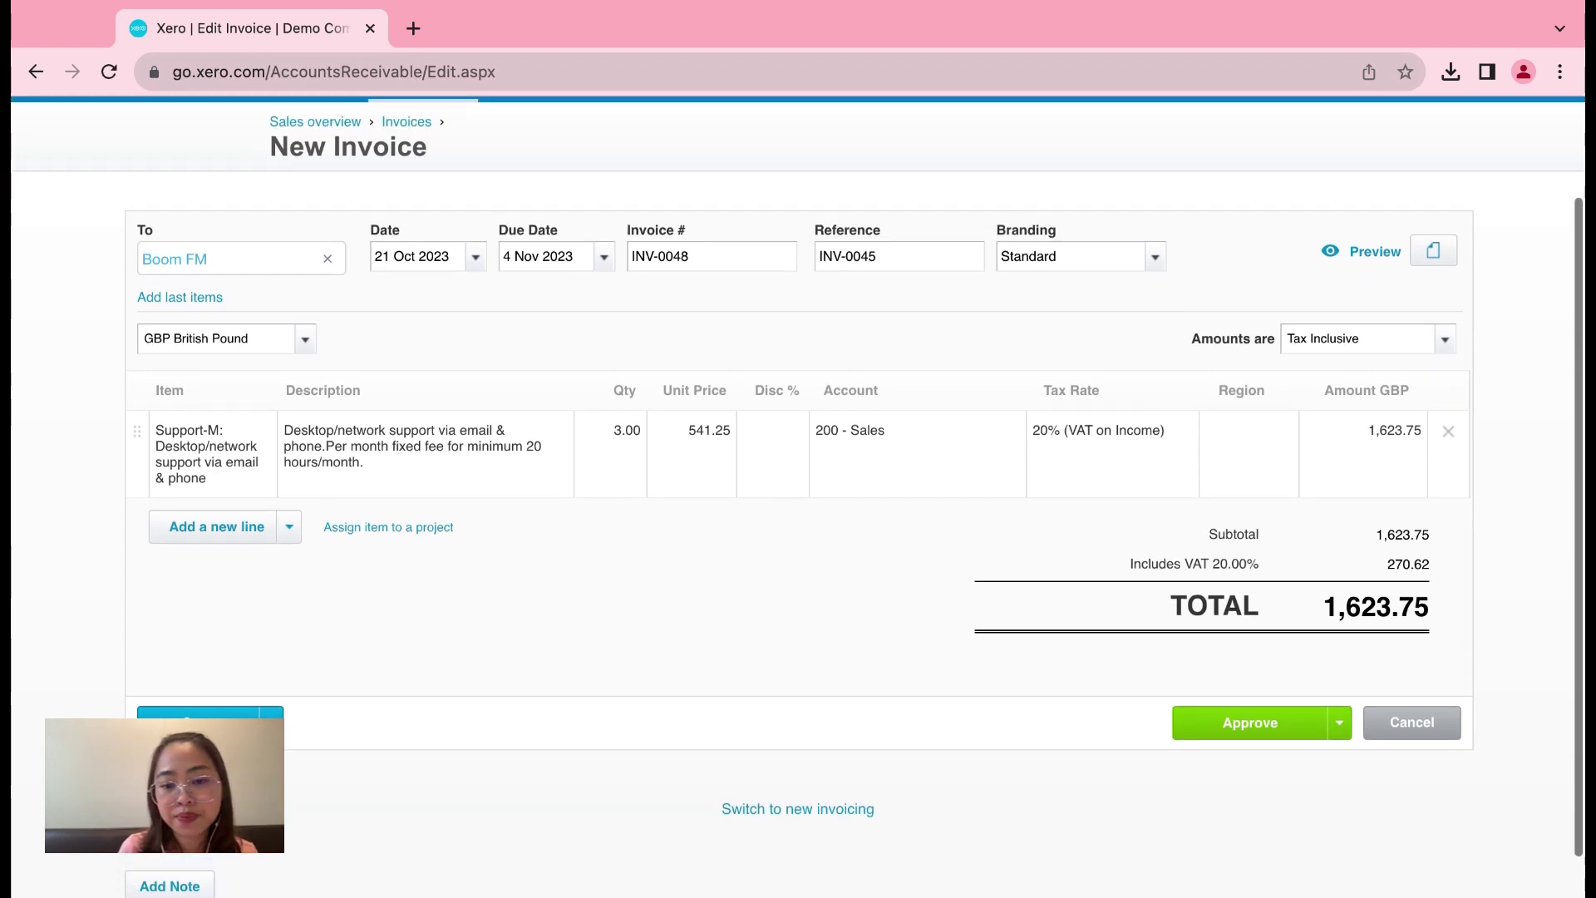
# Start a new credit note from the invoices list
pyautogui.scroll(-1, 780, 614)
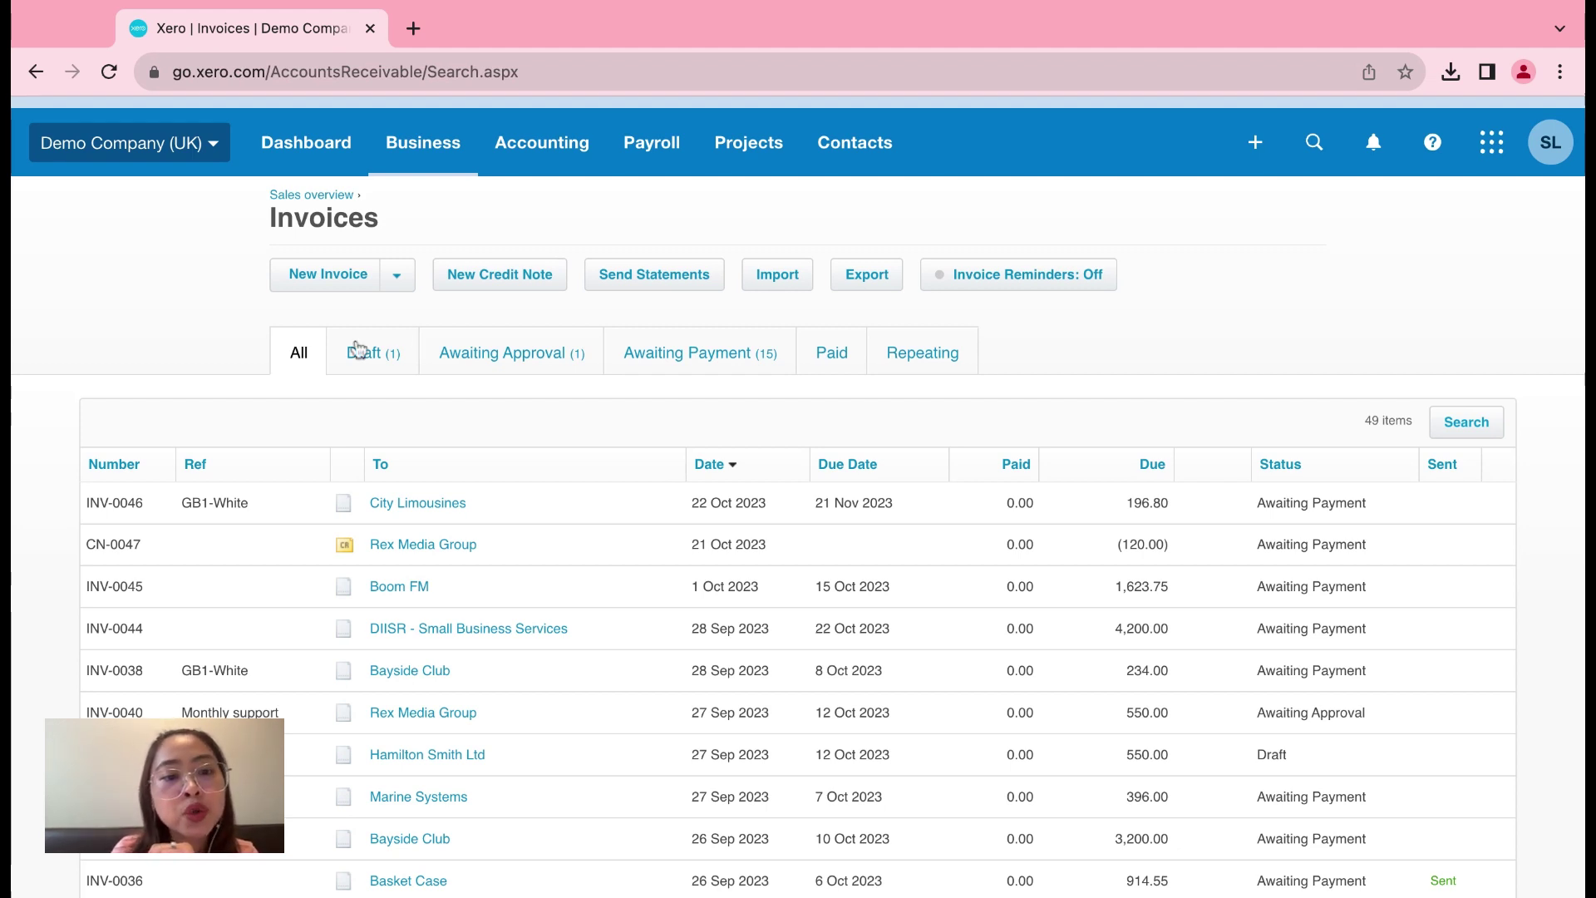
pyautogui.click(500, 274)
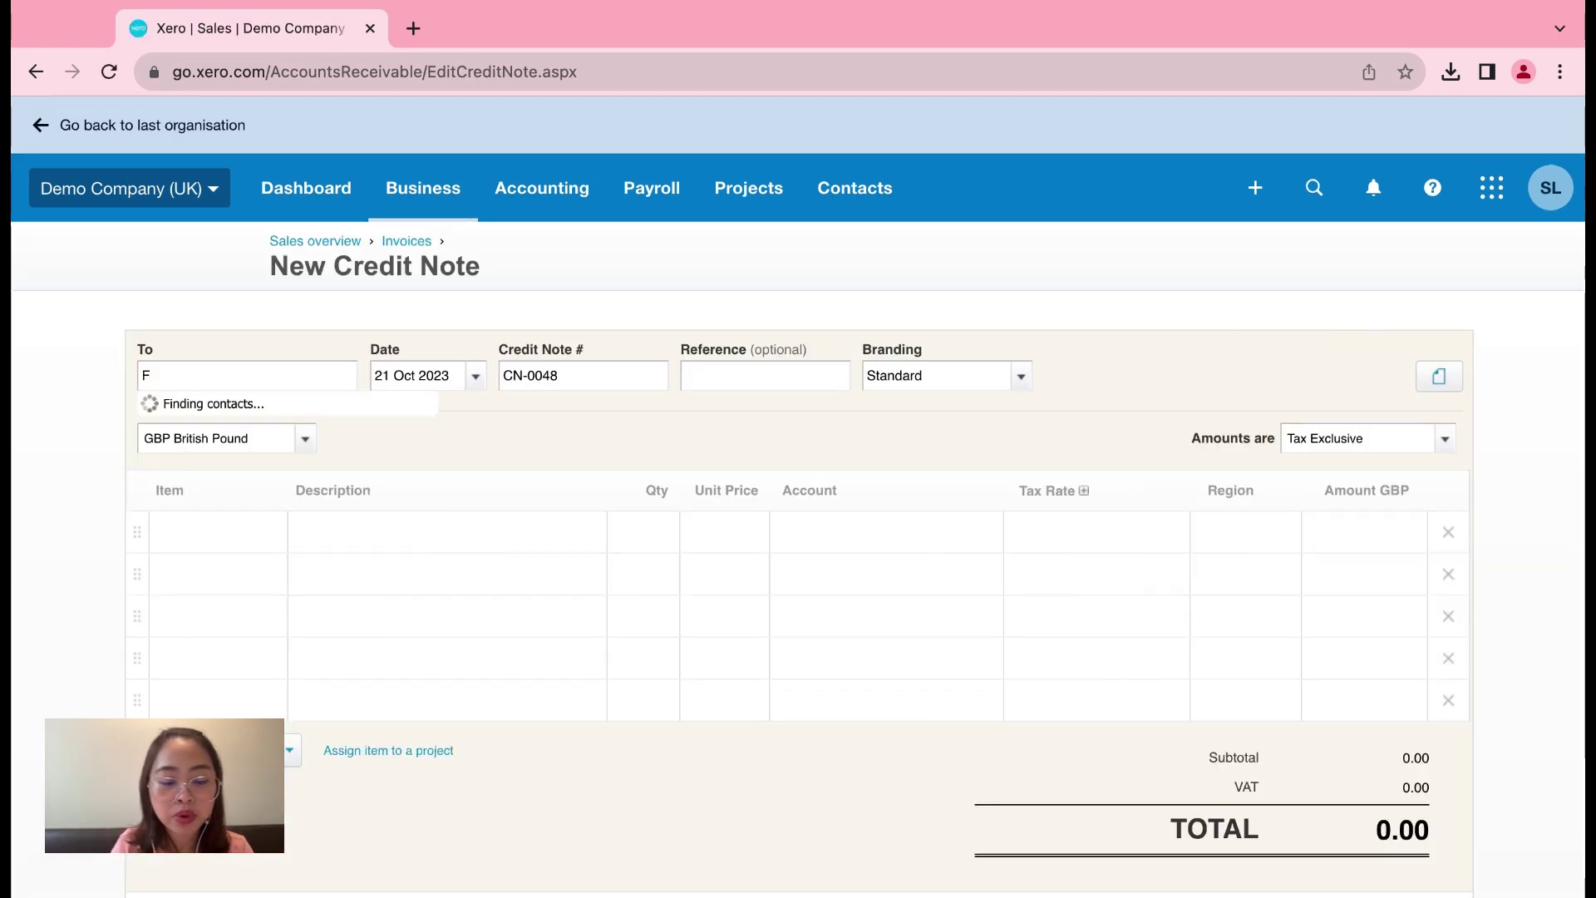
pyautogui.press('BackSpace')
pyautogui.write('One')
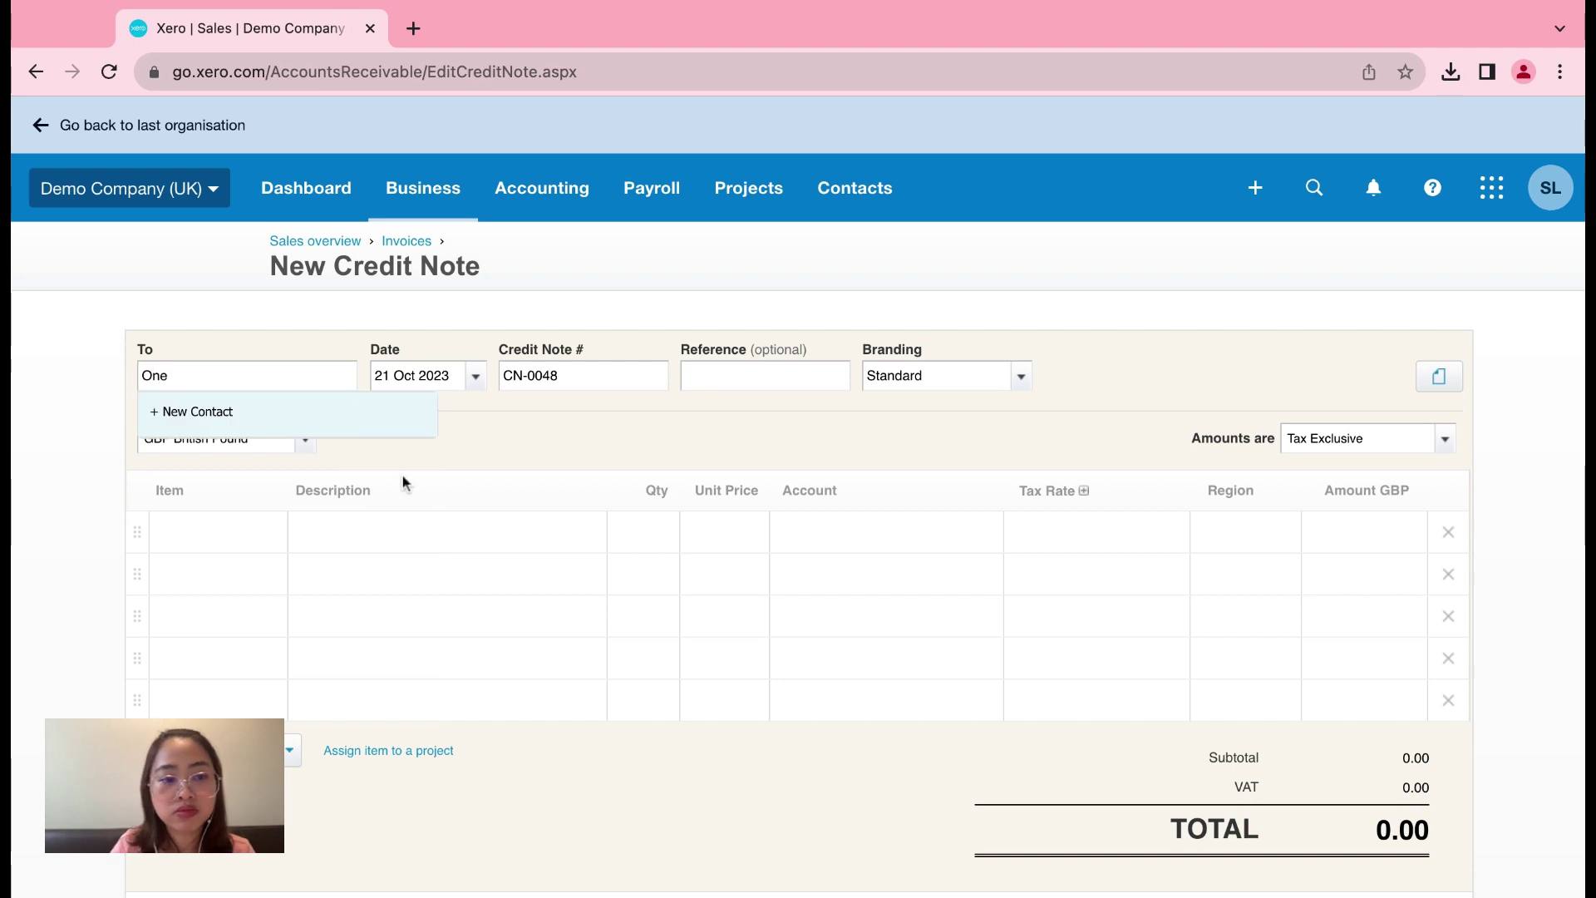
pyautogui.press('BackSpace')
pyautogui.press('BackSpace')
pyautogui.press('BackSpace')
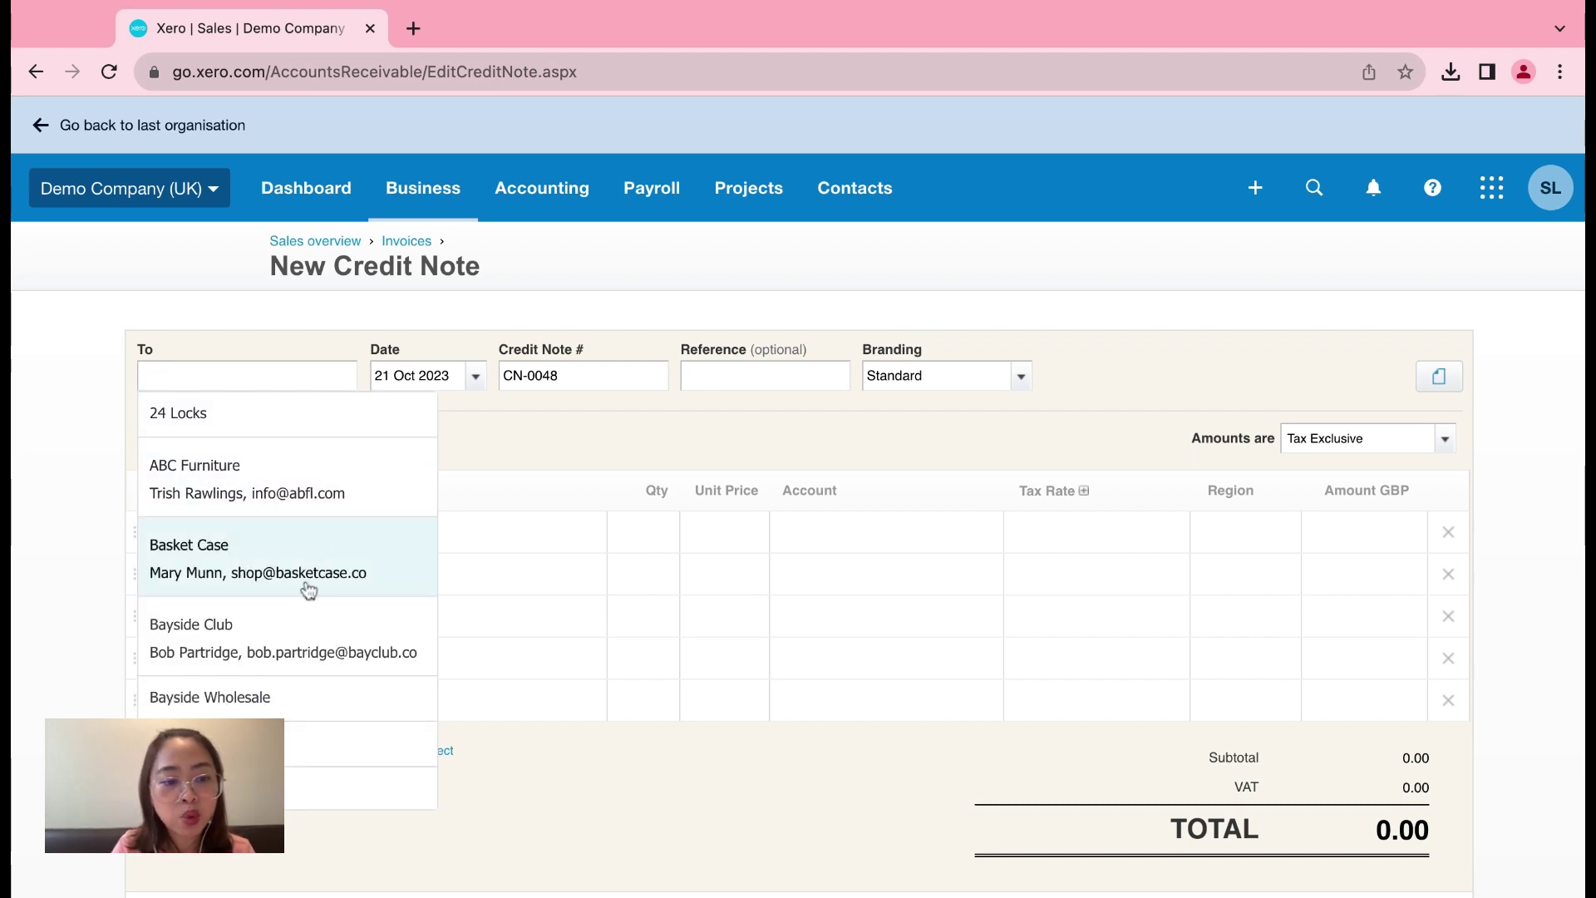
# Address the credit note to Bayside Wholesale and enter a Food line with quantity 1 and unit price 100
pyautogui.scroll(-1, 306, 598)
pyautogui.click(262, 662)
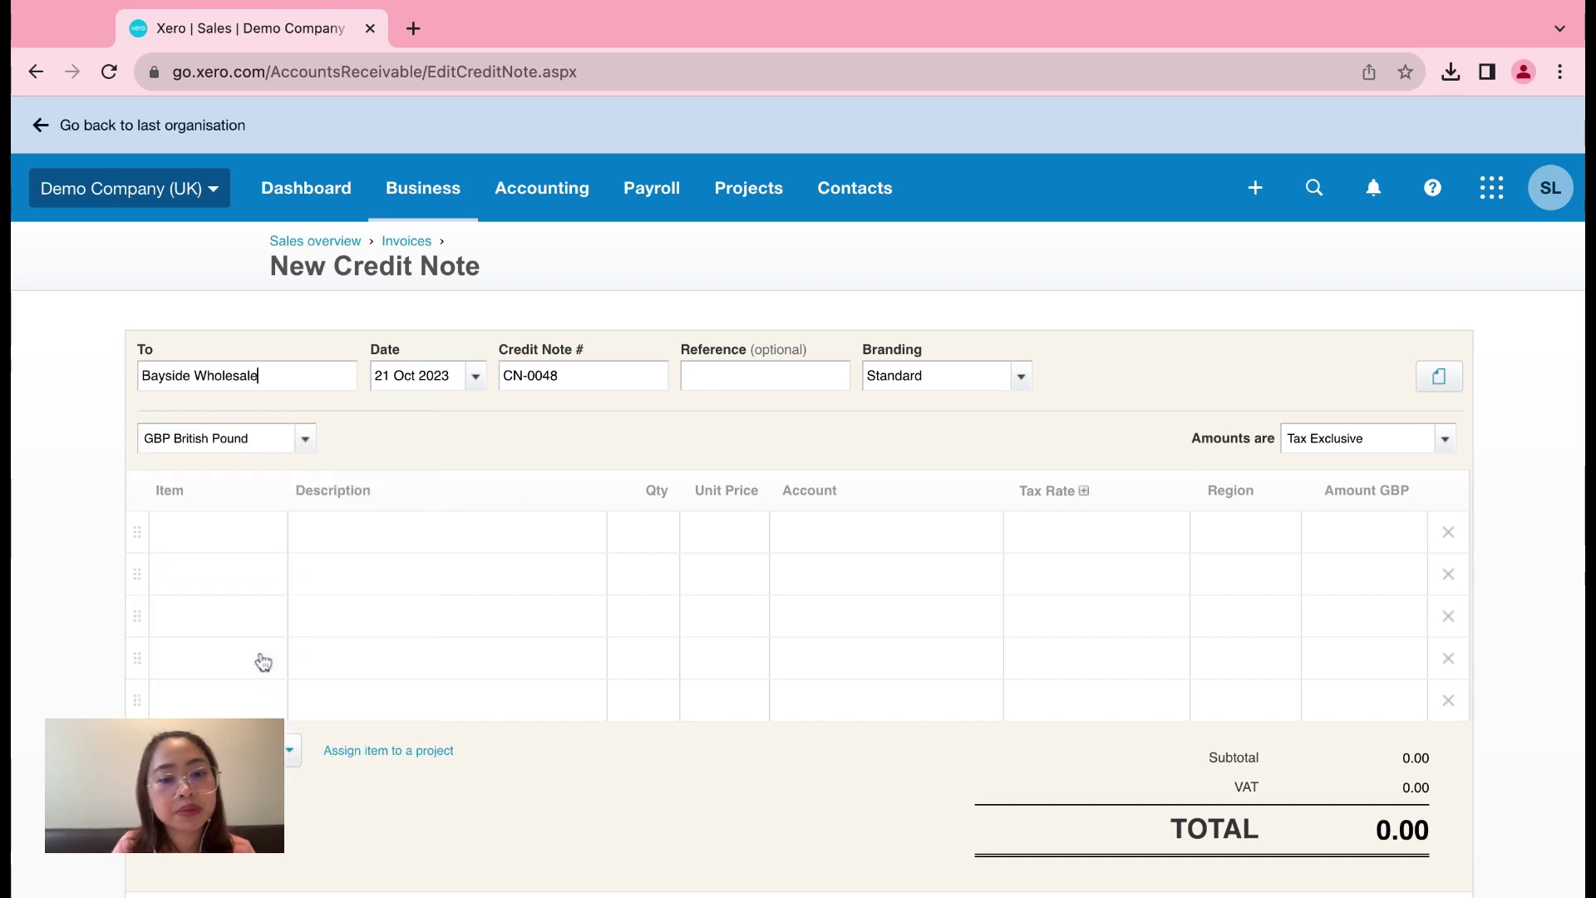
pyautogui.click(436, 539)
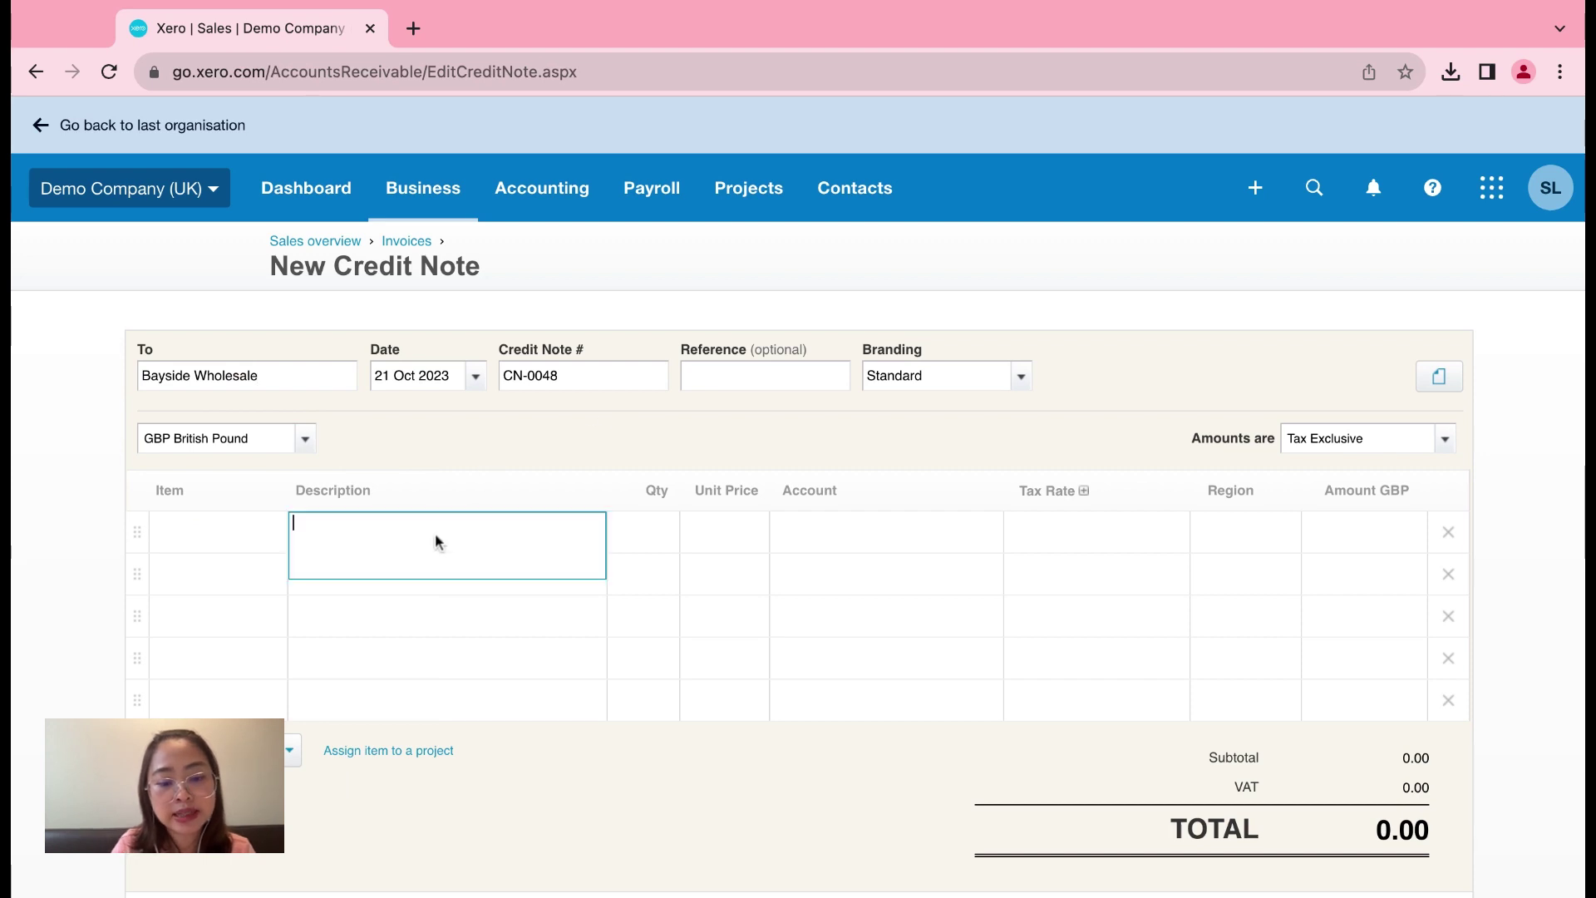
pyautogui.write('Food')
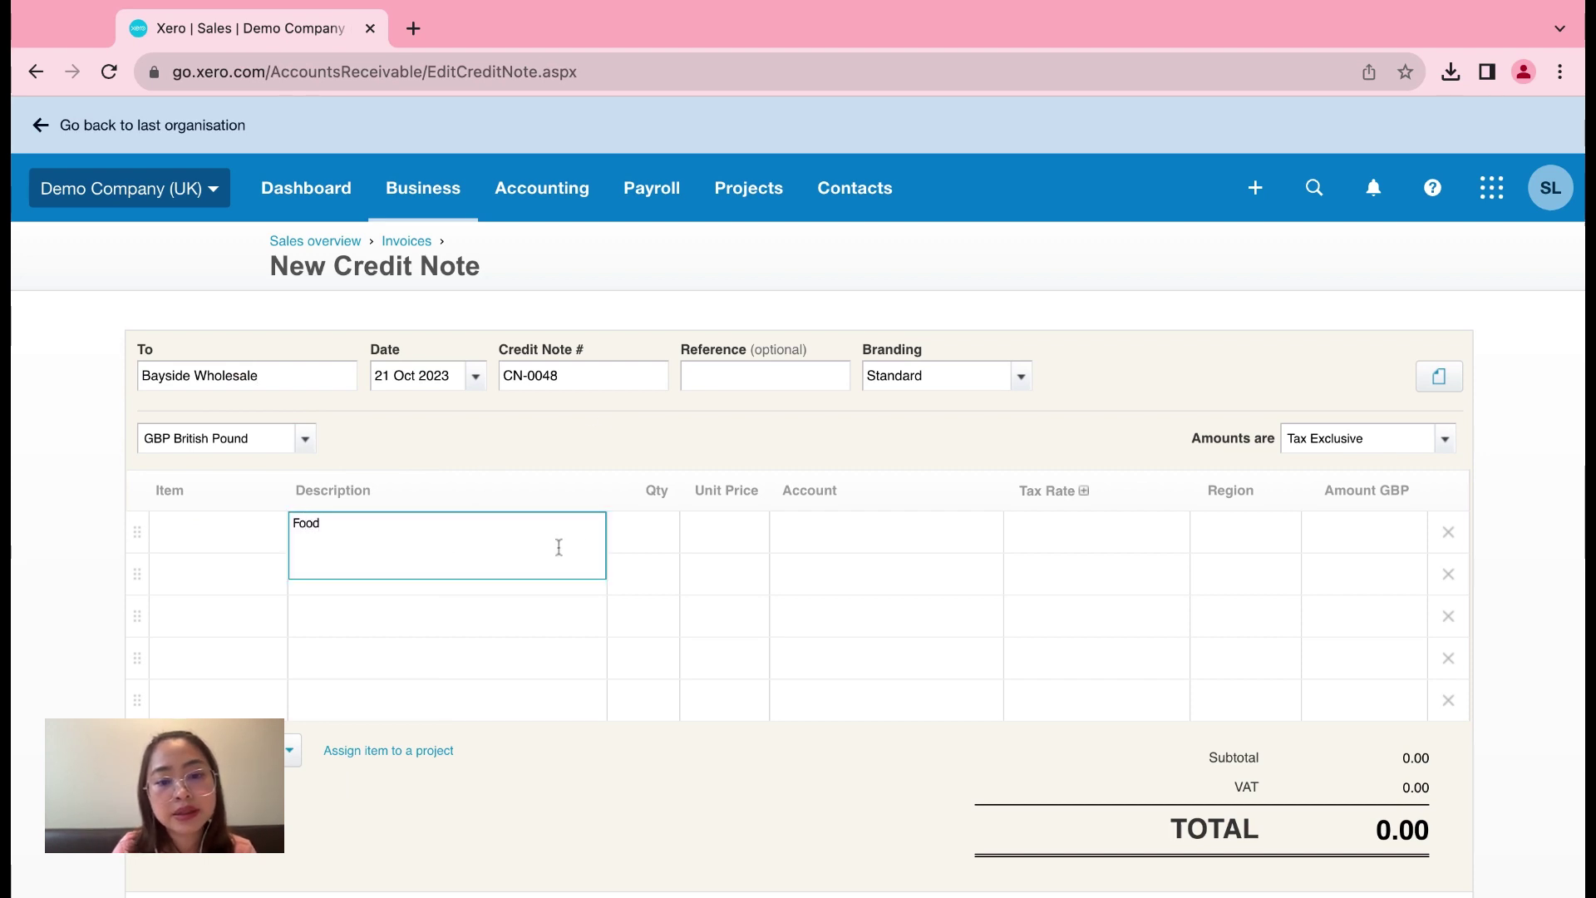
pyautogui.click(625, 555)
pyautogui.write('1')
pyautogui.click(720, 547)
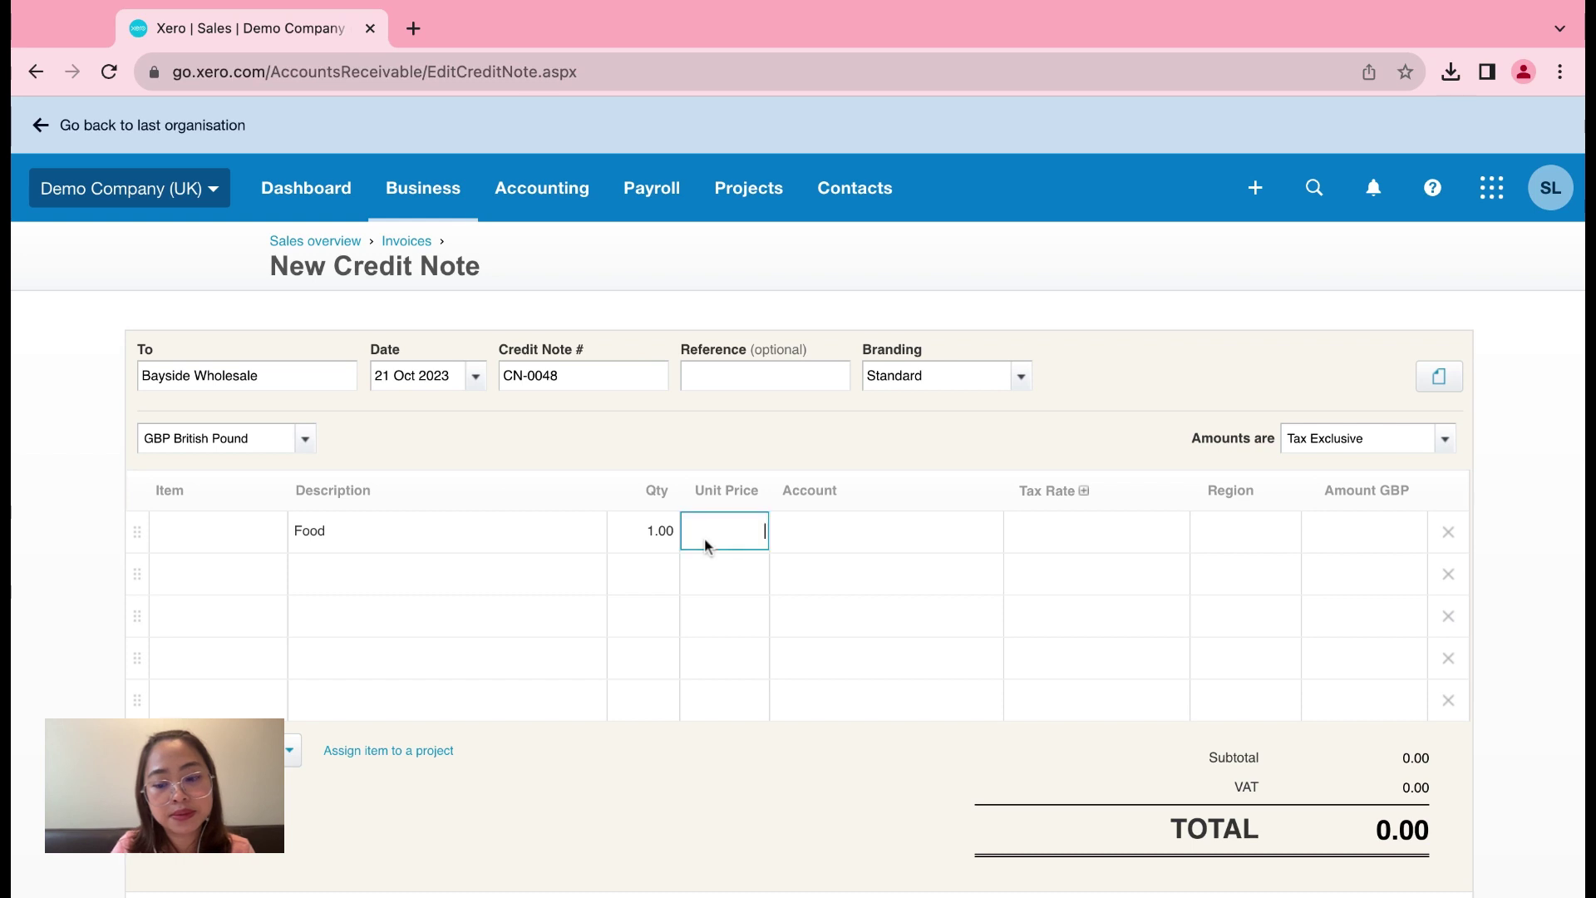
pyautogui.write('100')
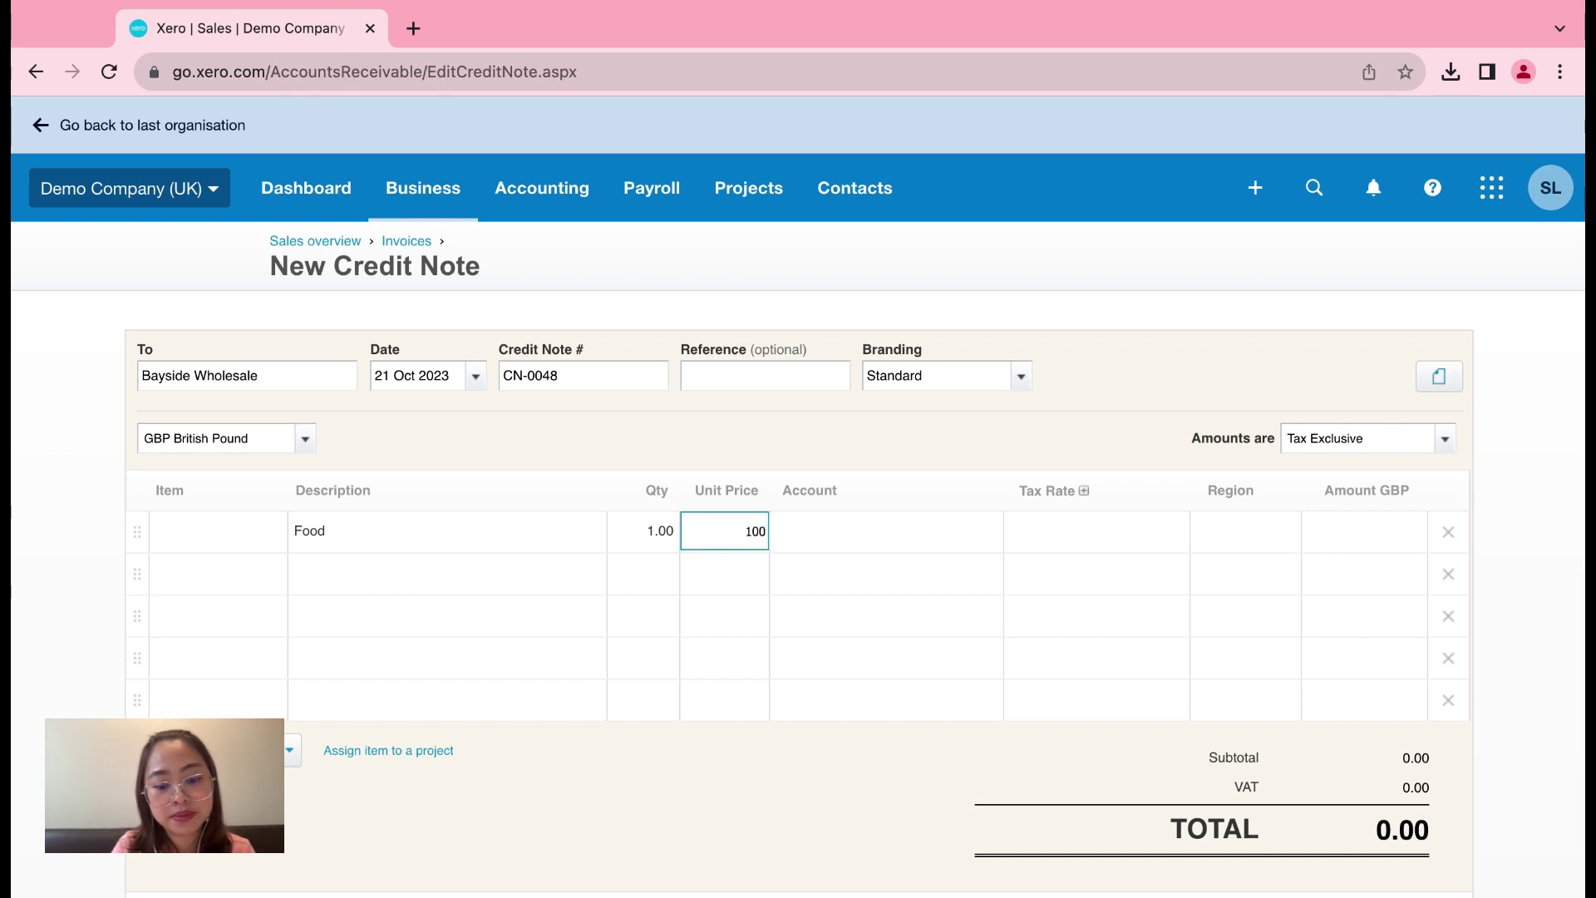
pyautogui.press('Tab')
pyautogui.write('F')
pyautogui.press('BackSpace')
pyautogui.write('subs')
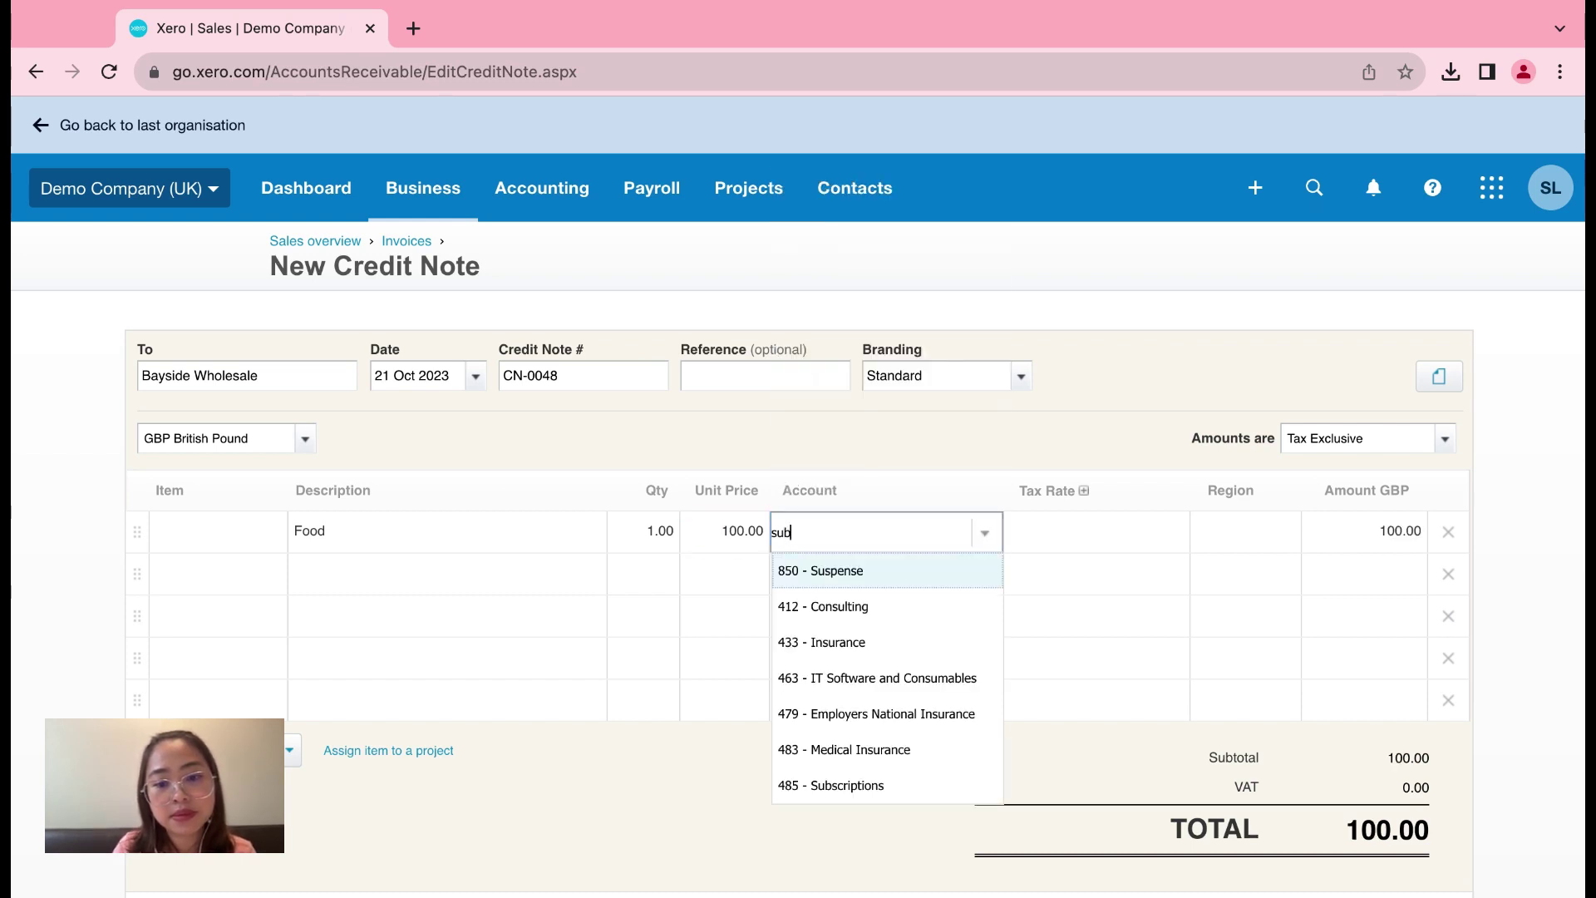
pyautogui.press('BackSpace')
pyautogui.press('BackSpace')
pyautogui.press('BackSpace')
pyautogui.press('BackSpace')
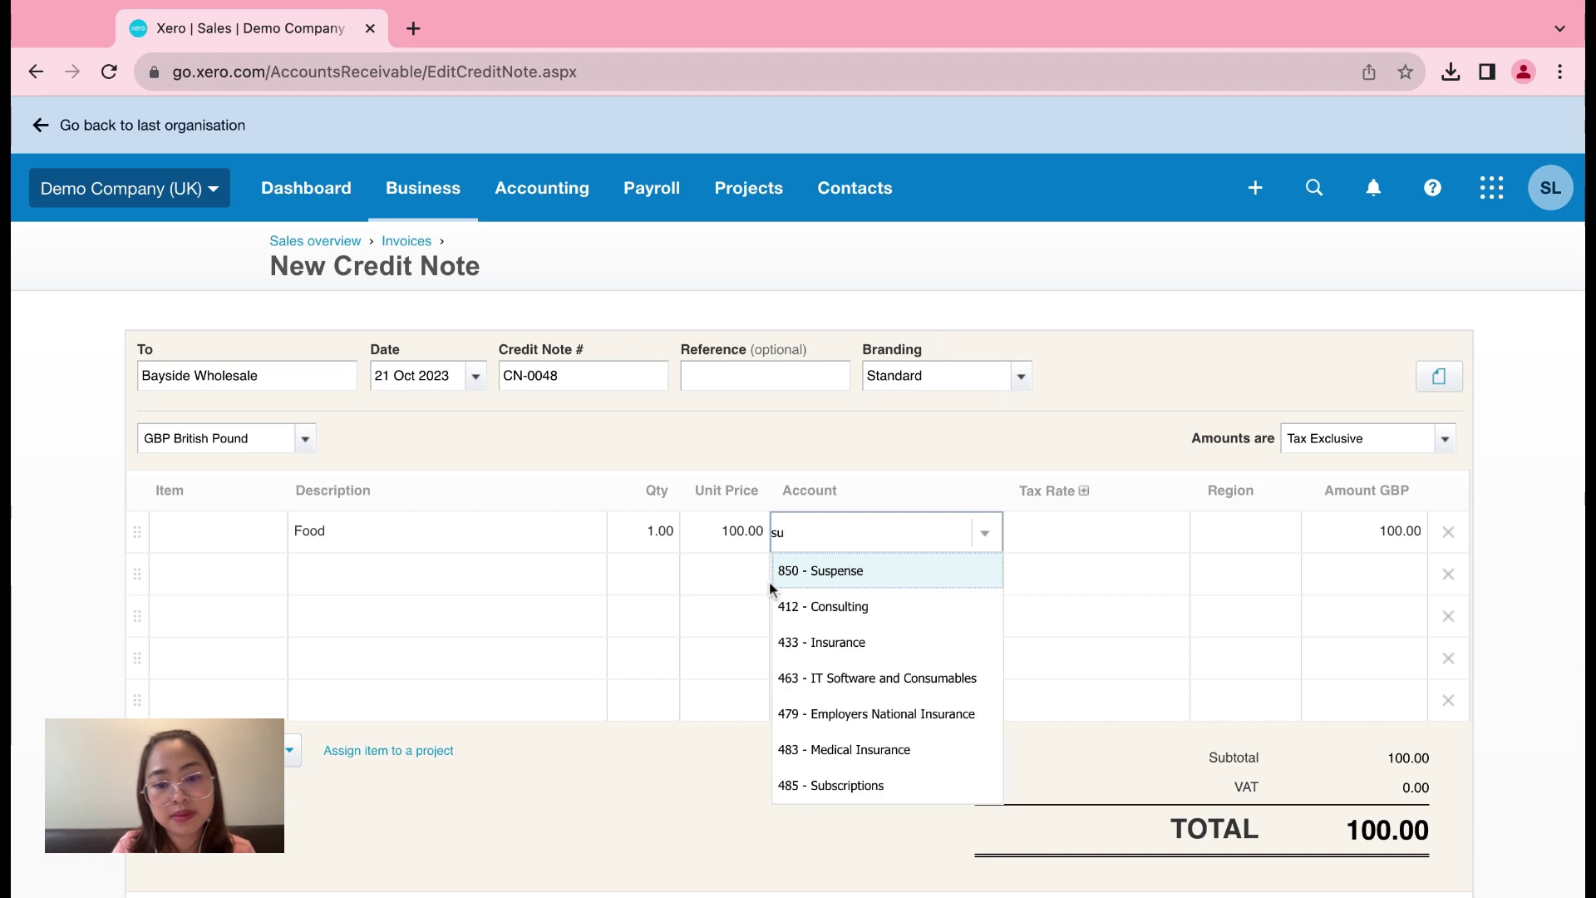
pyautogui.write('fod')
pyautogui.press('BackSpace')
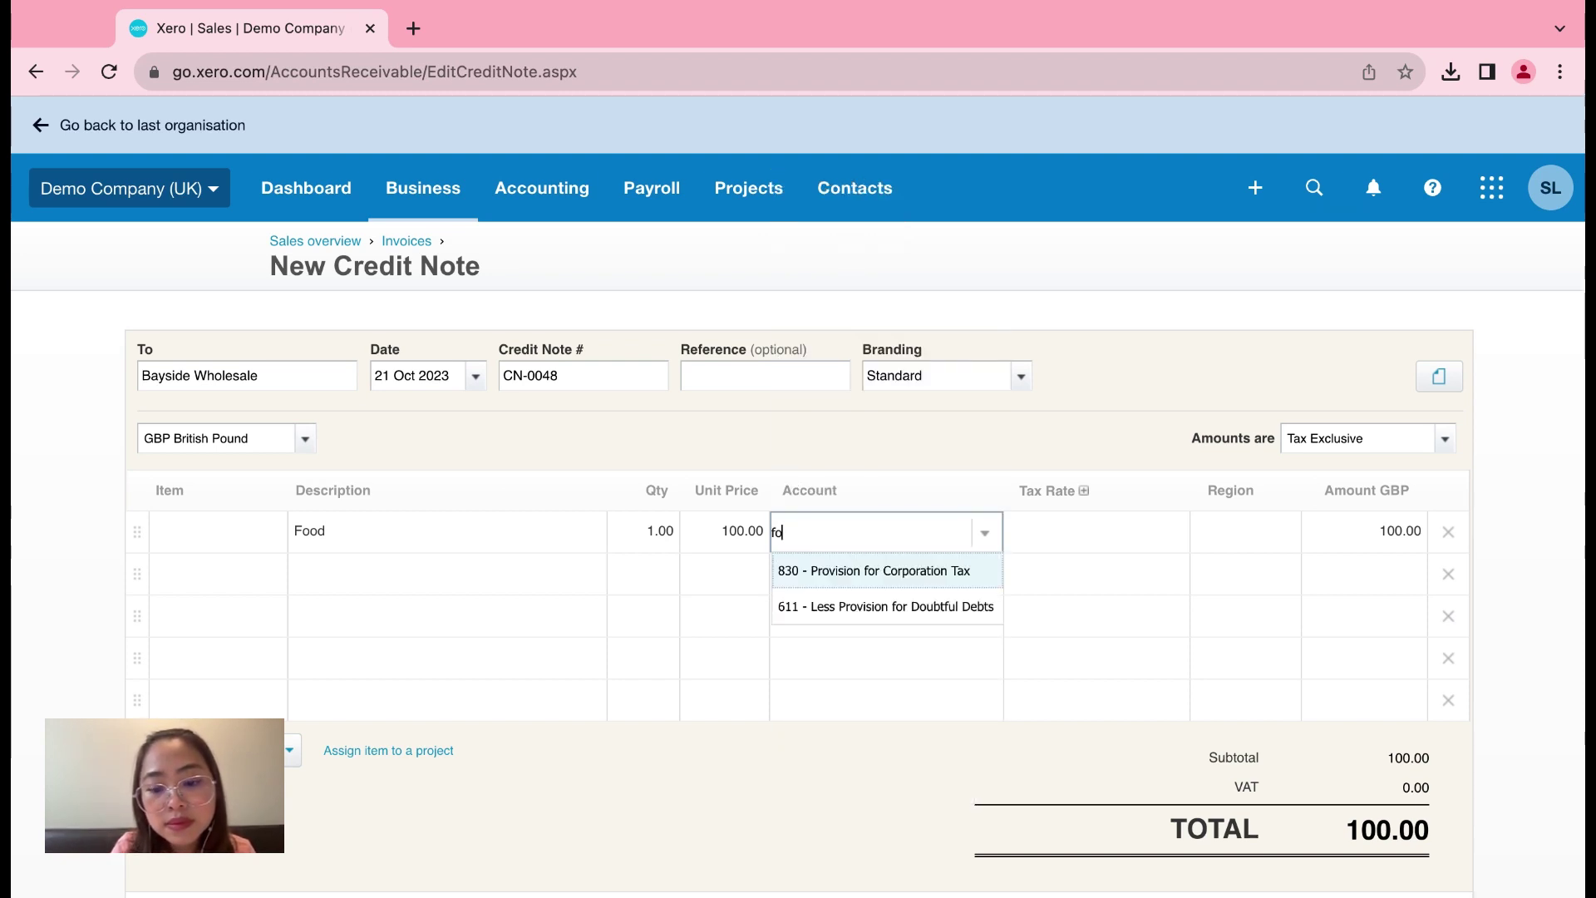
pyautogui.press('BackSpace')
pyautogui.press('BackSpace')
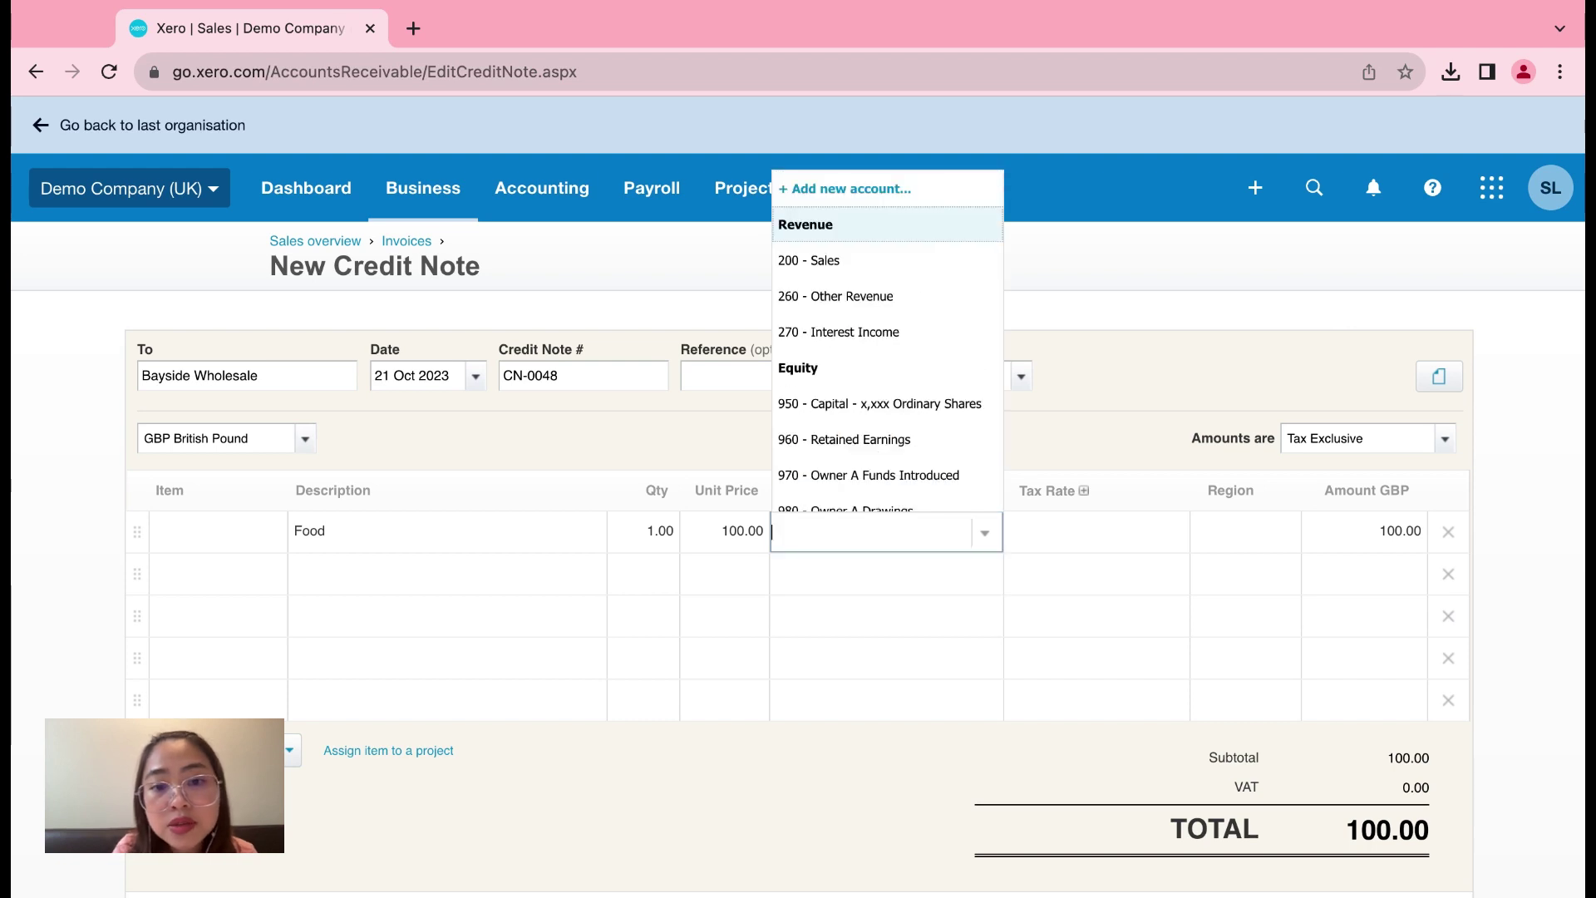
# Assign the Food line to the 300 - Purchases account and approve the credit note
pyautogui.scroll(-8, 869, 399)
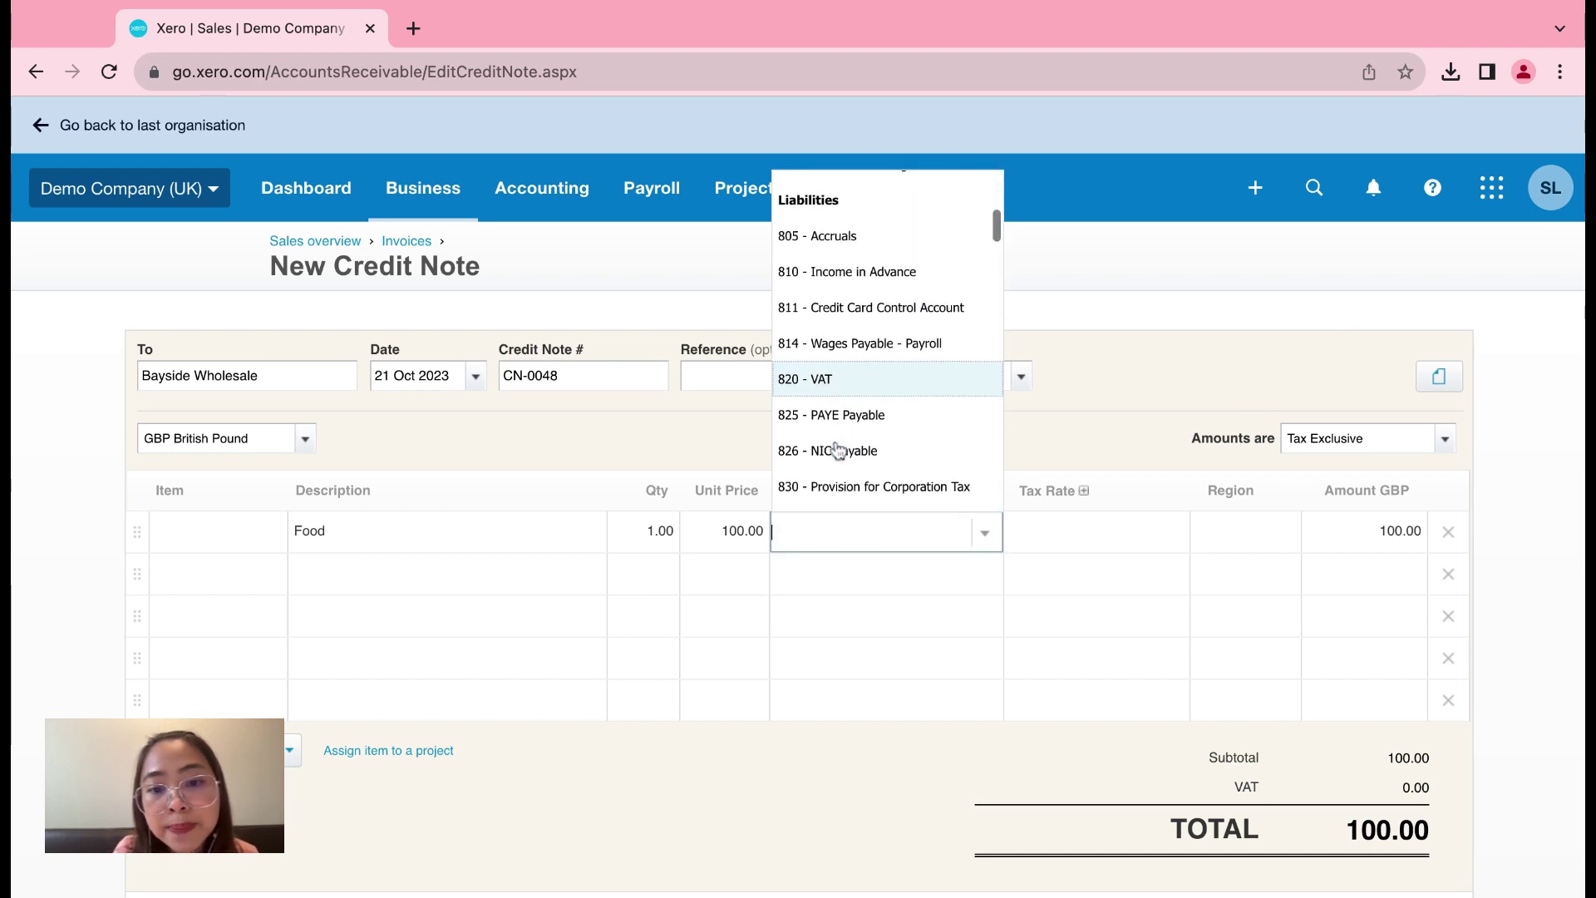
pyautogui.scroll(-10, 838, 449)
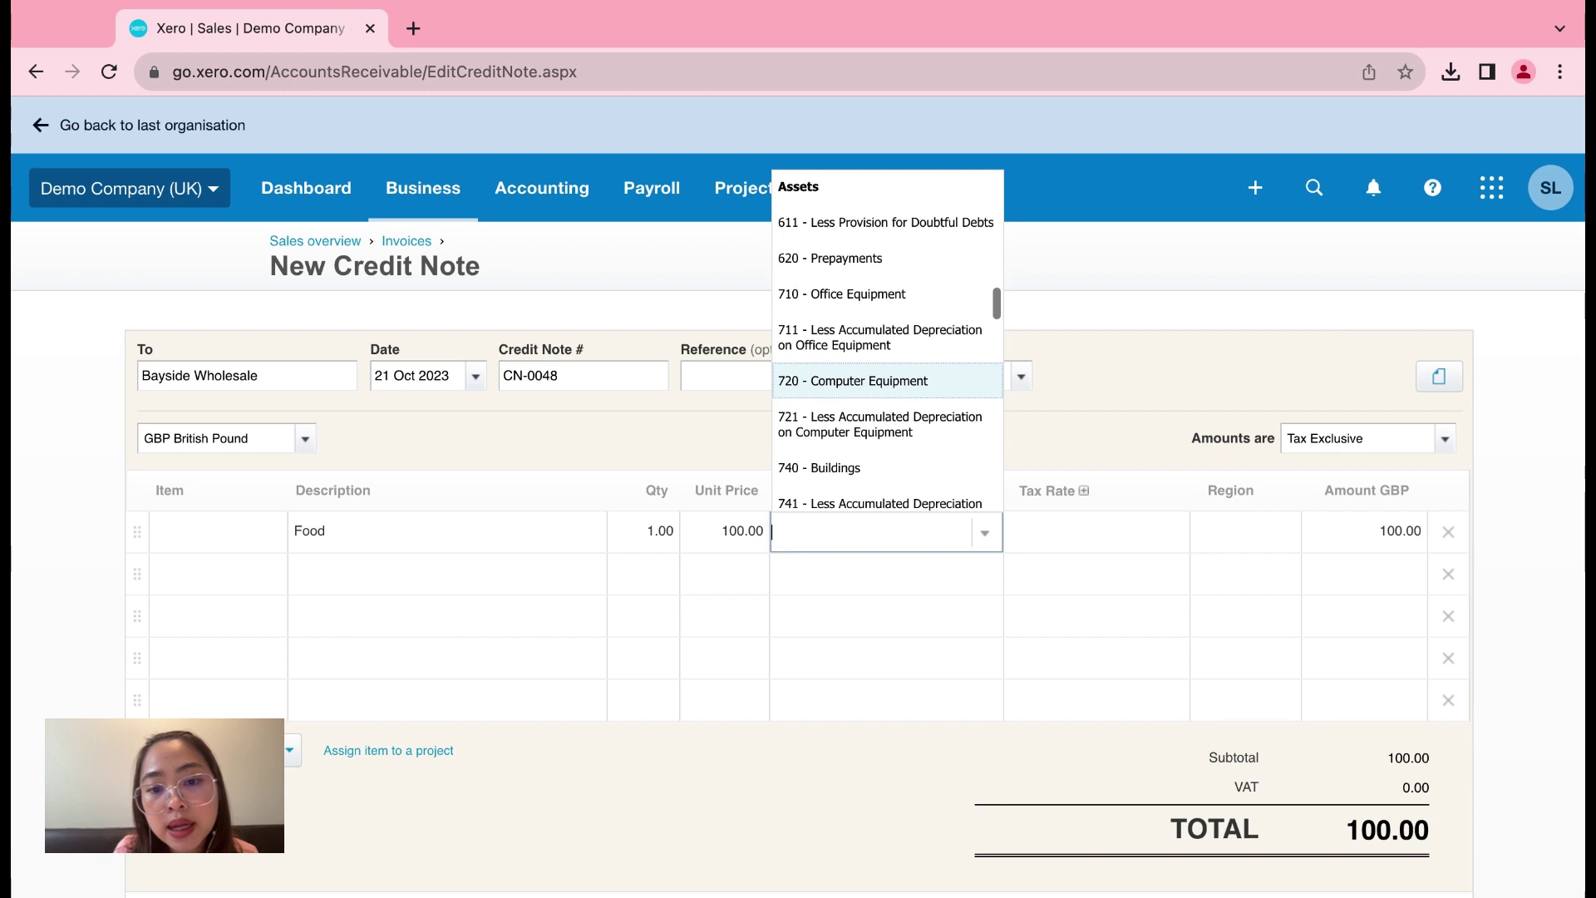
pyautogui.scroll(-1, 838, 449)
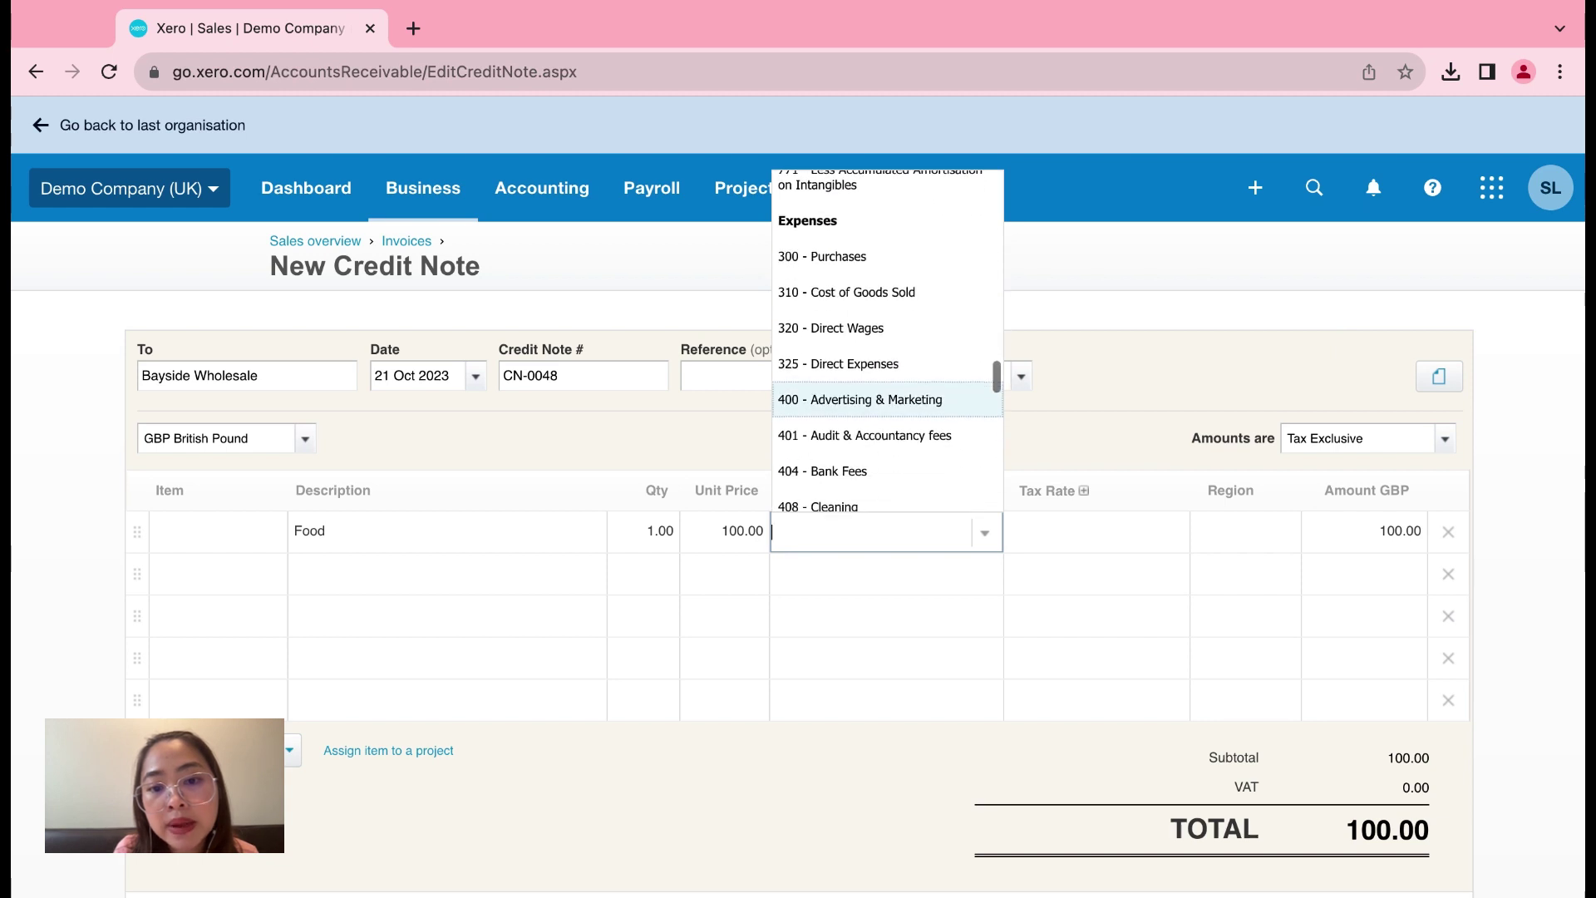
pyautogui.click(853, 272)
pyautogui.scroll(-2, 881, 723)
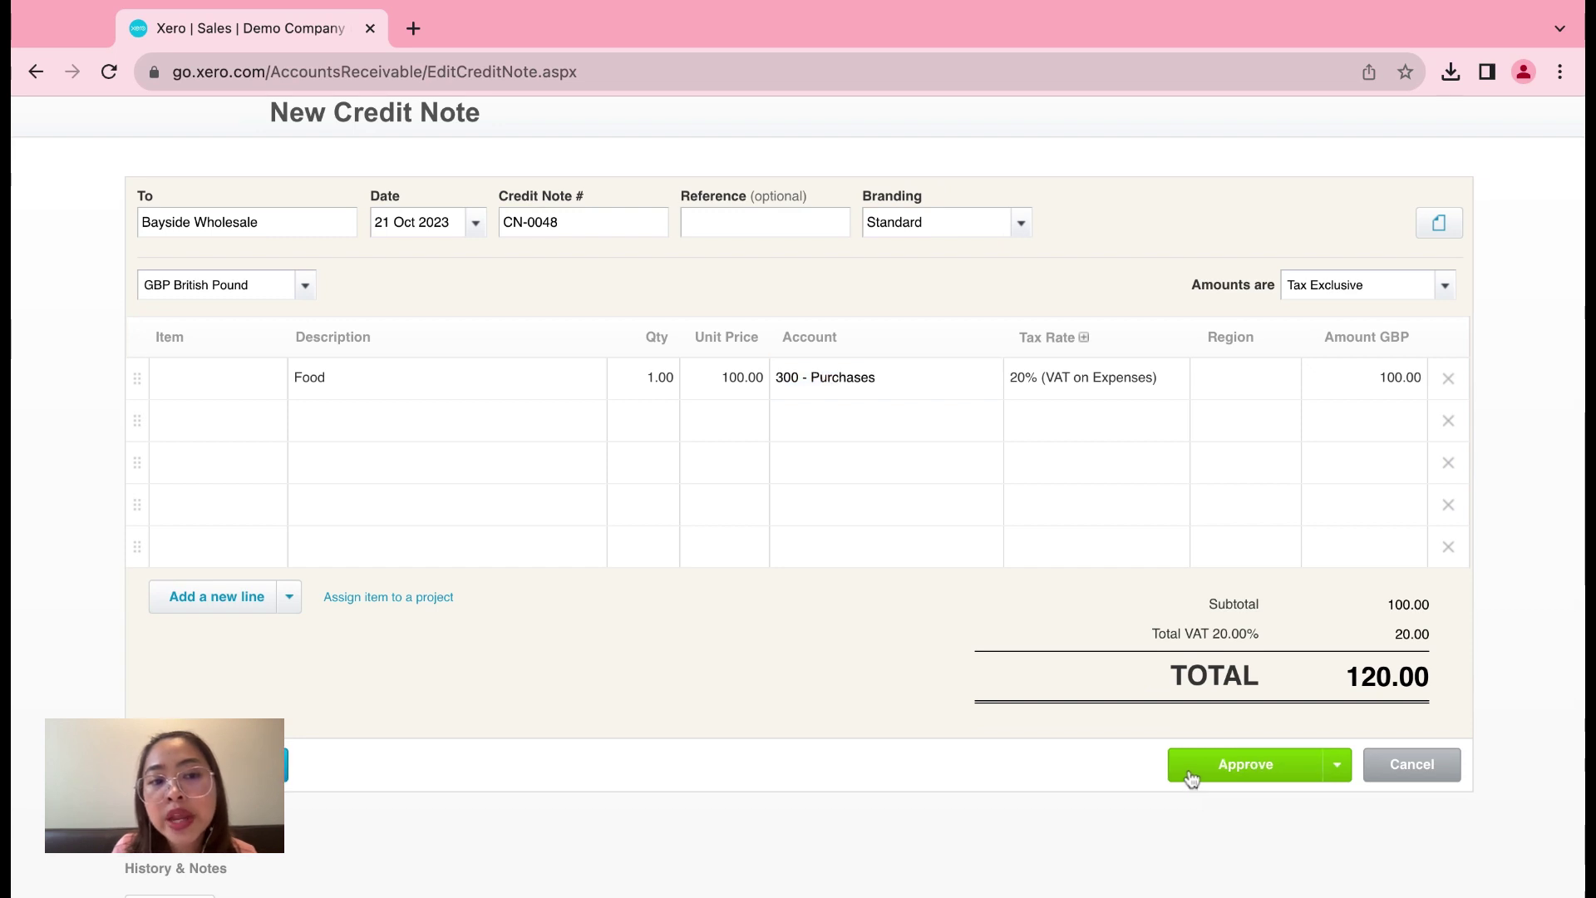
pyautogui.click(1189, 779)
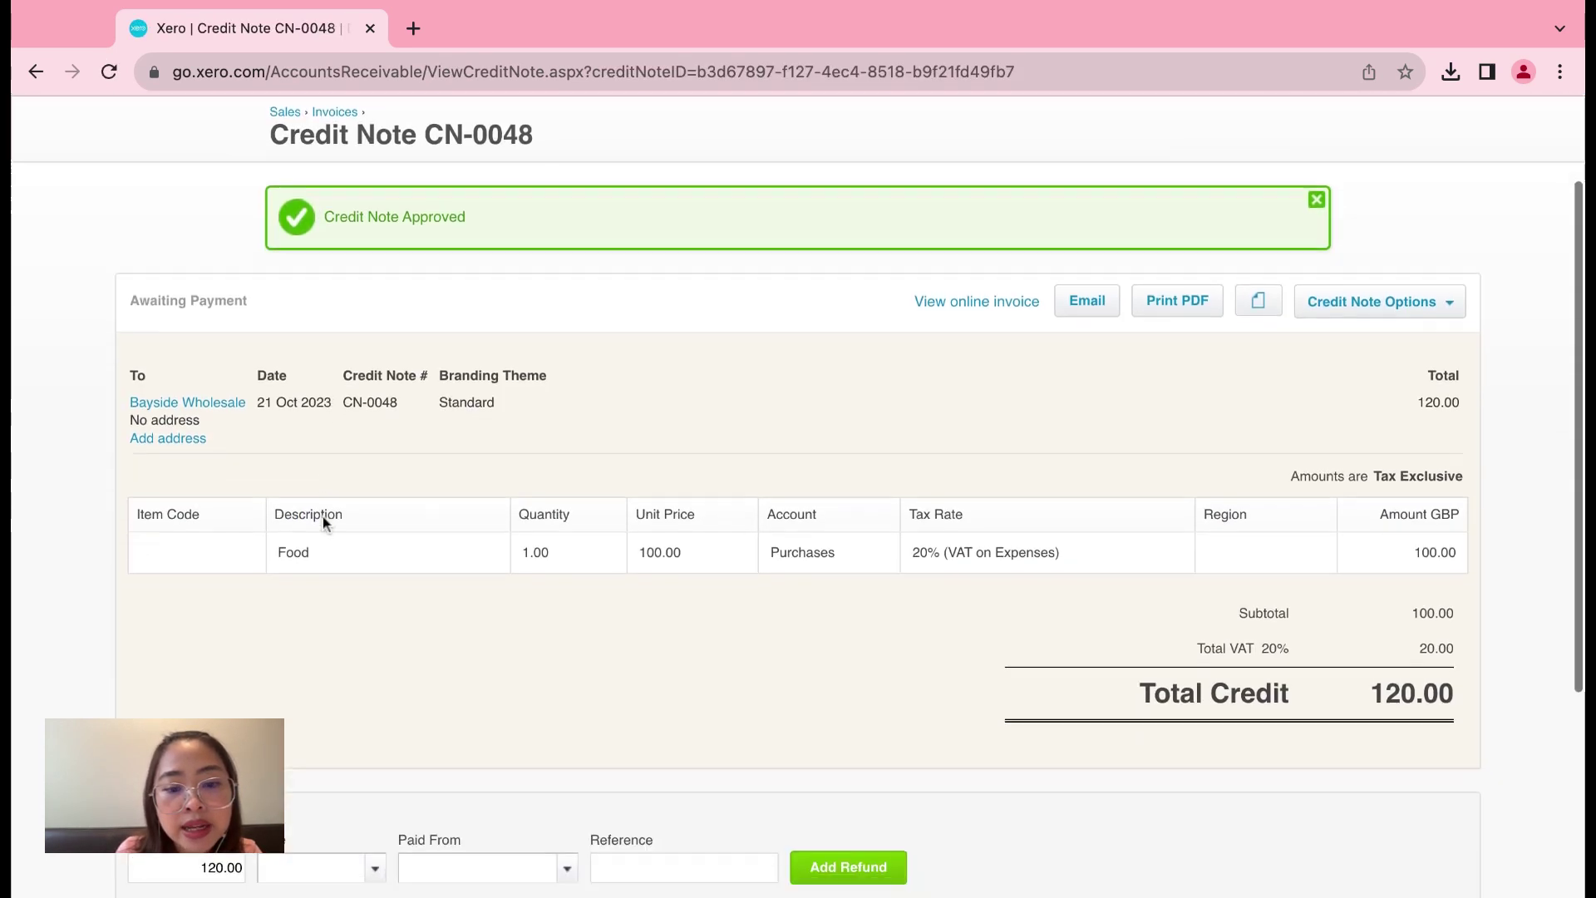
pyautogui.scroll(-2, 322, 516)
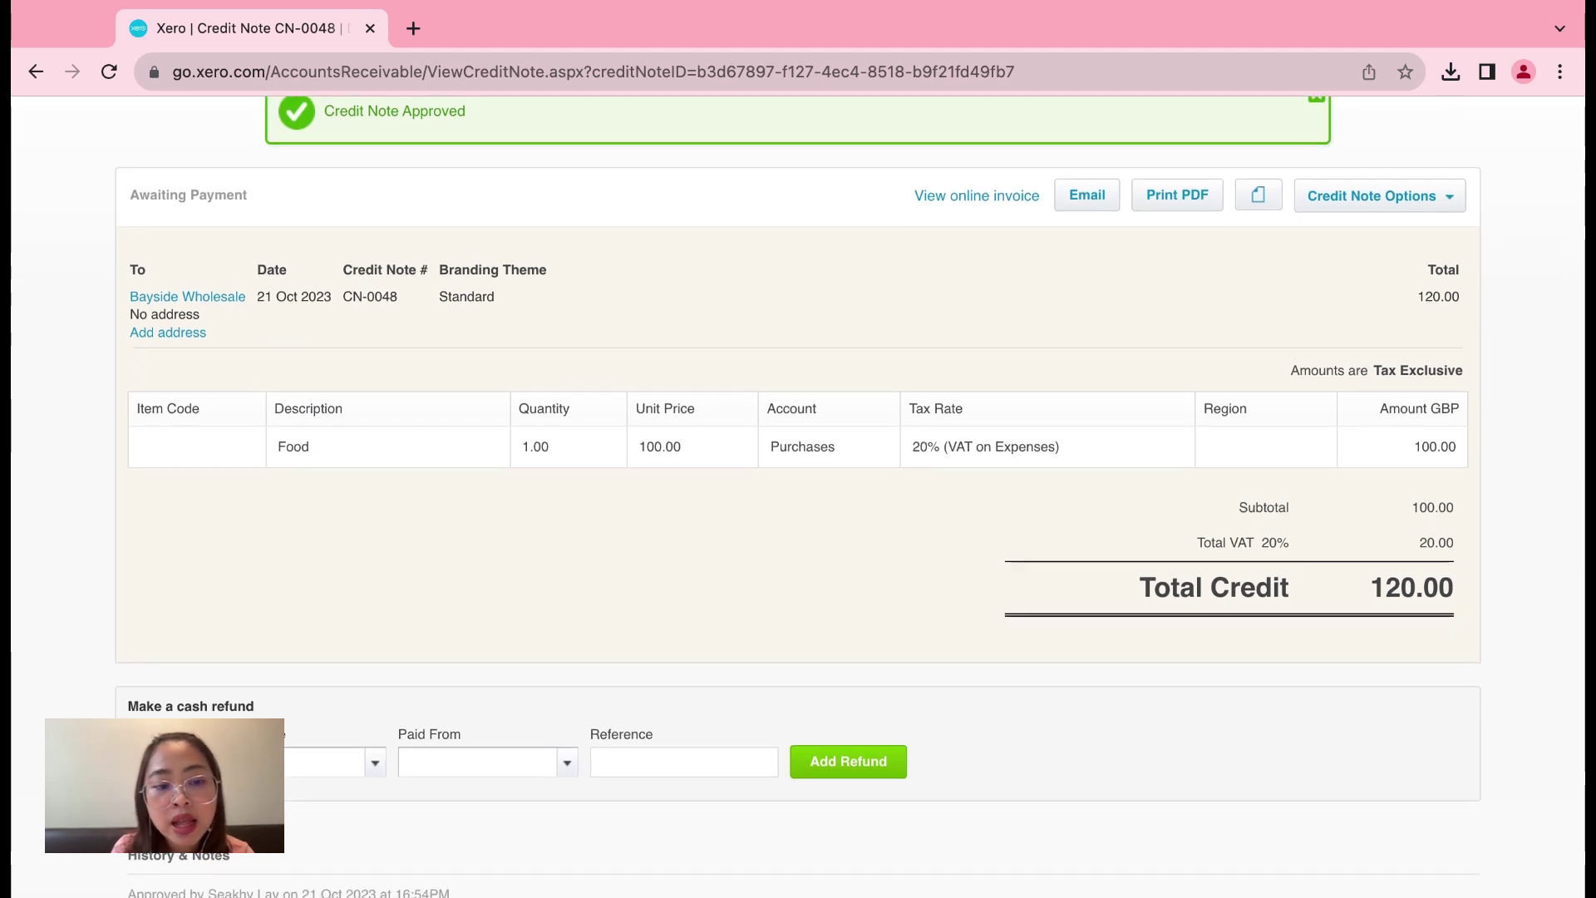
pyautogui.scroll(1, 335, 587)
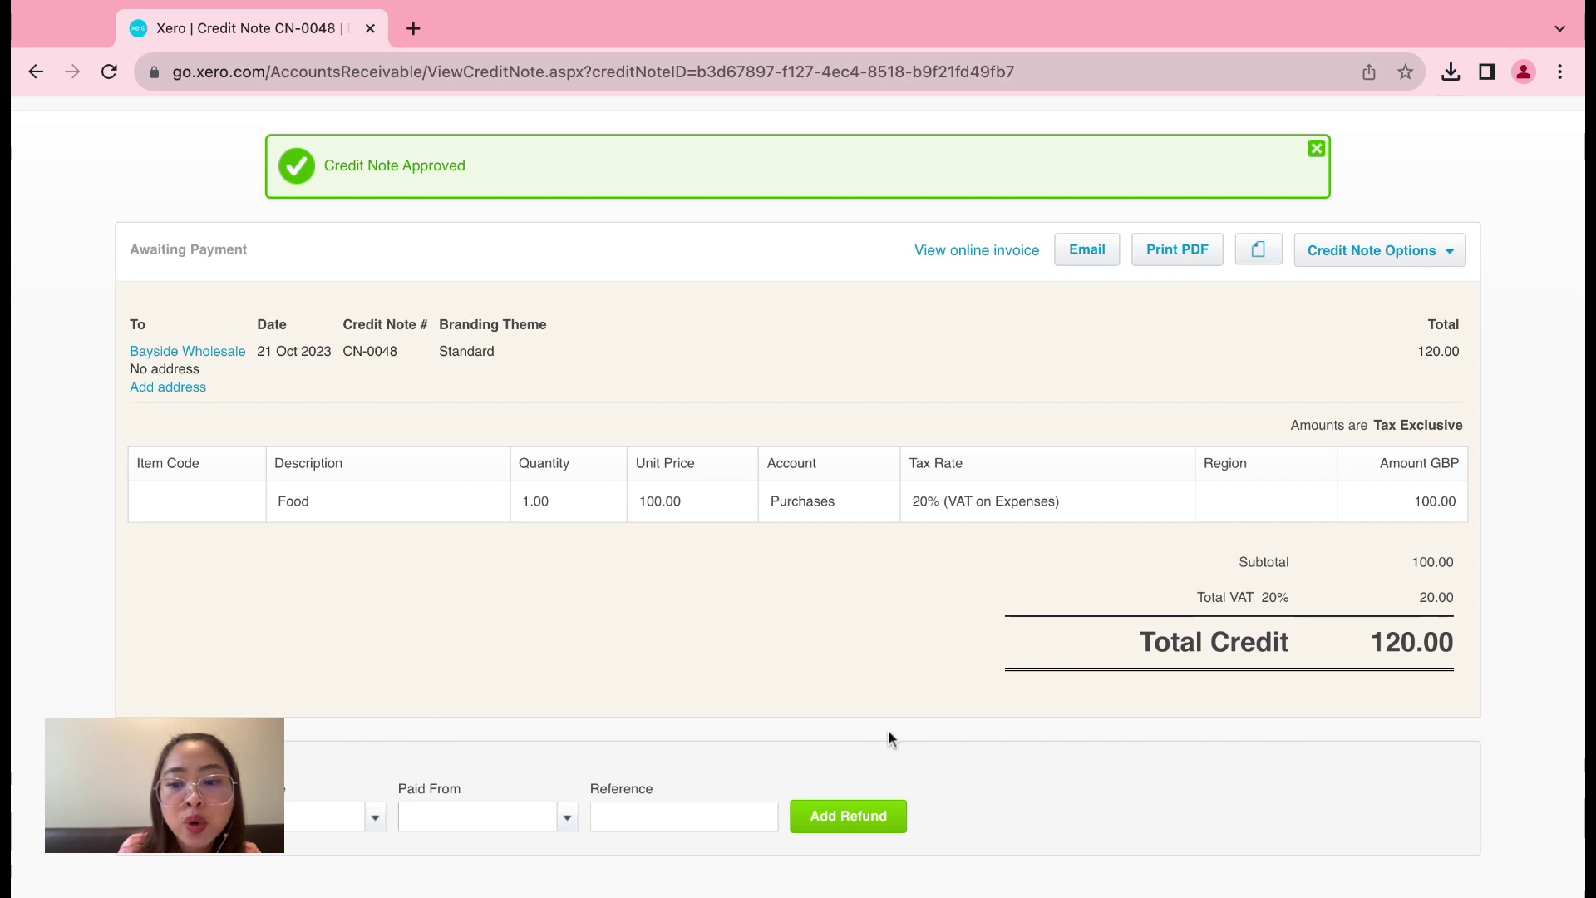
pyautogui.scroll(1, 901, 570)
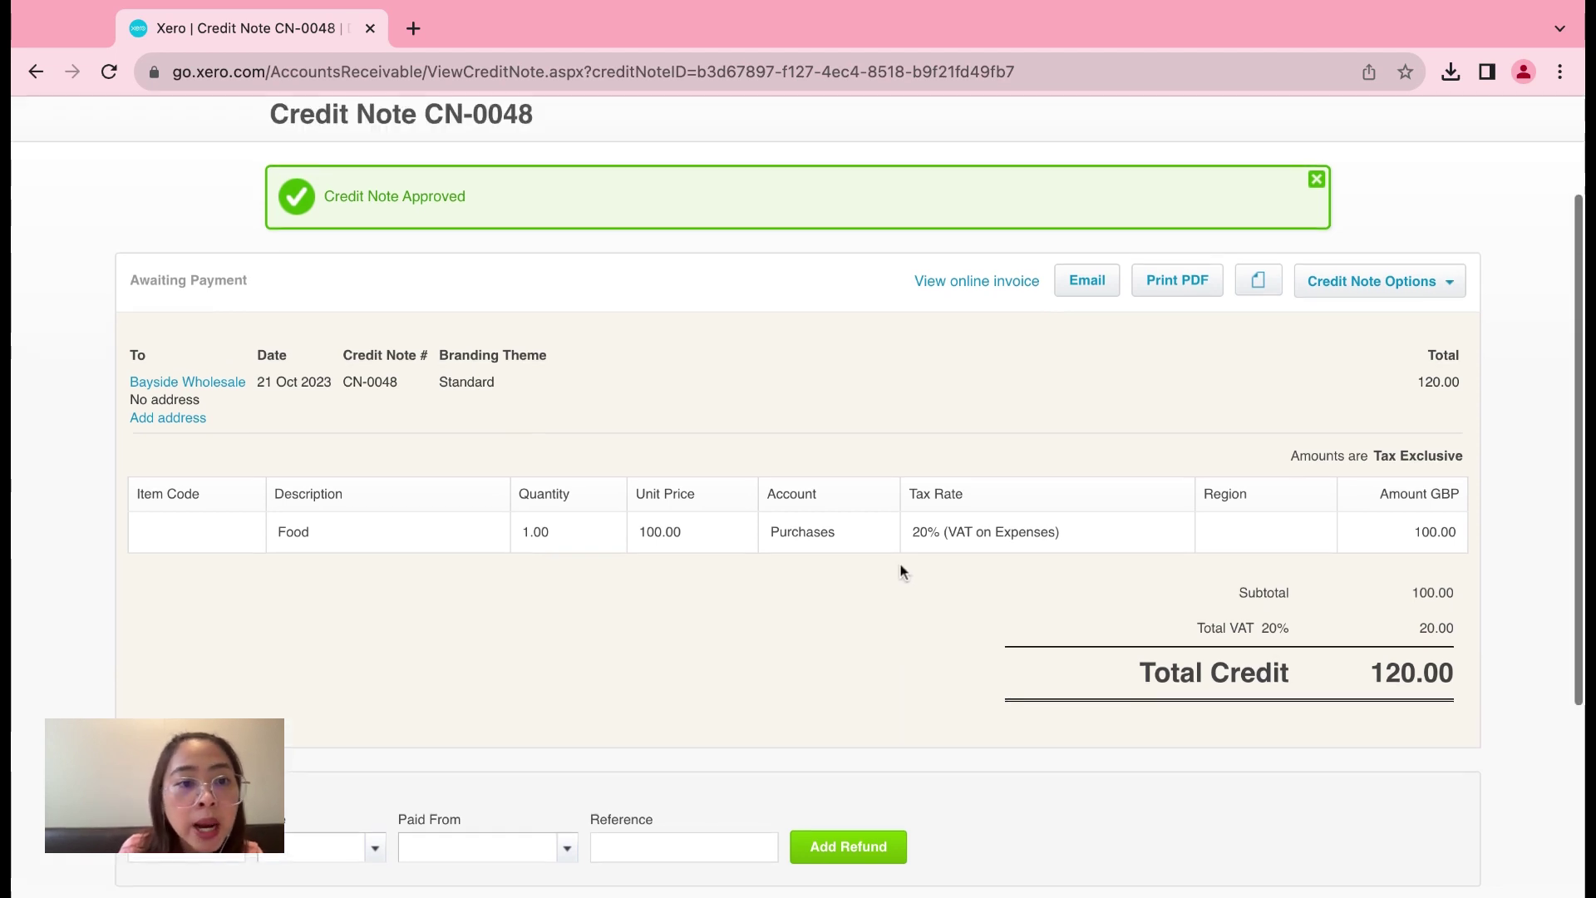
# Return to the invoices list and open the DIISR - Small Business Services invoice awaiting payment
pyautogui.scroll(3, 502, 291)
pyautogui.click(334, 222)
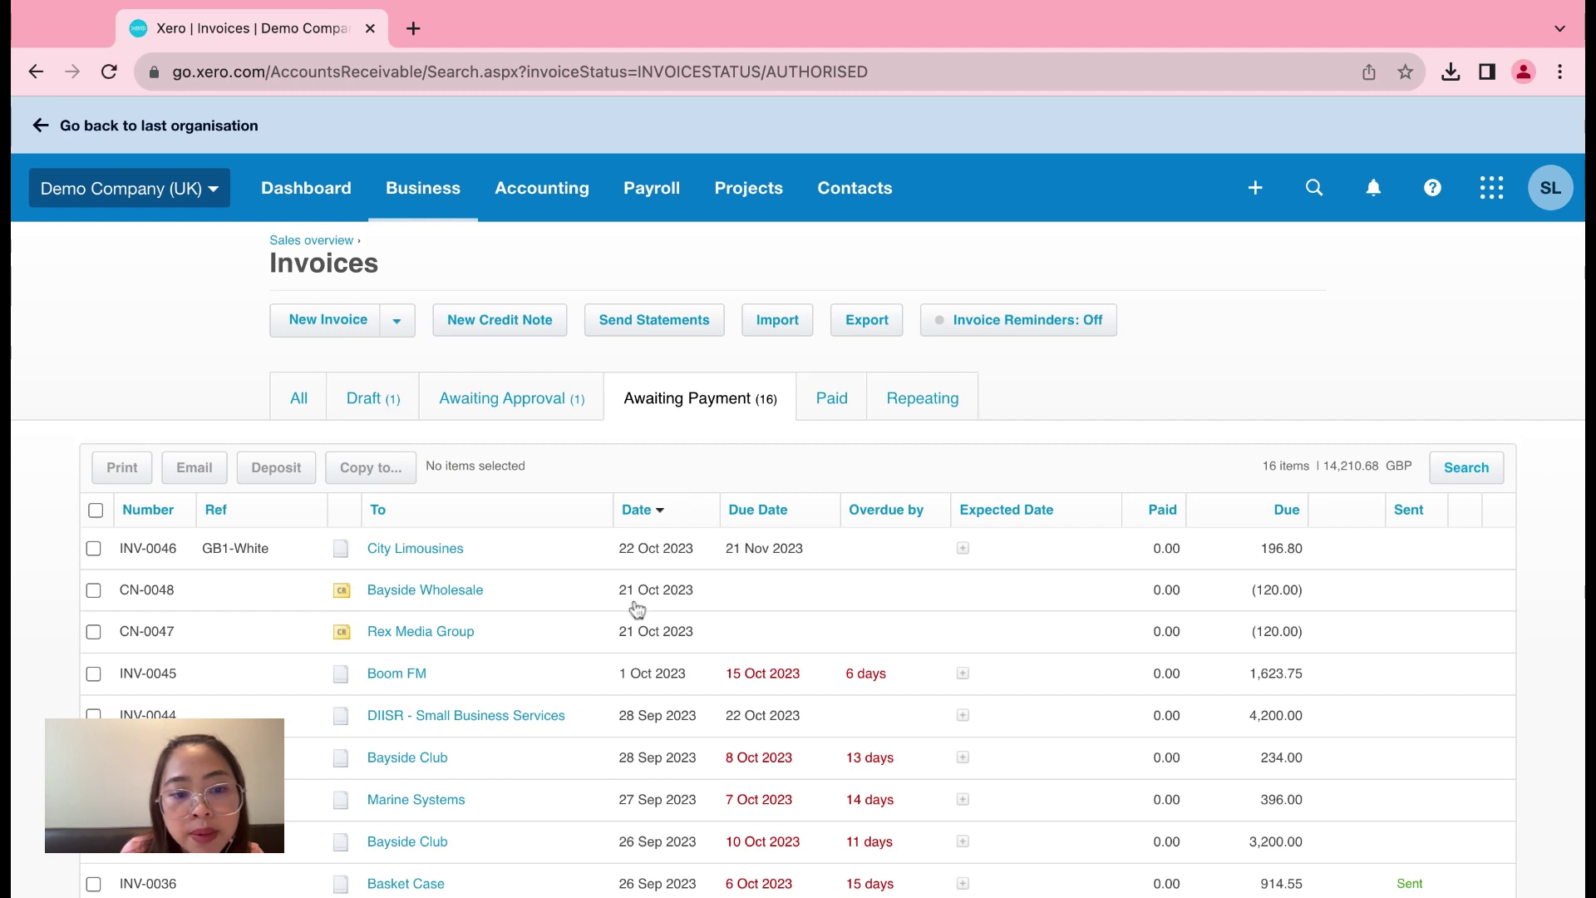
pyautogui.scroll(-3, 637, 611)
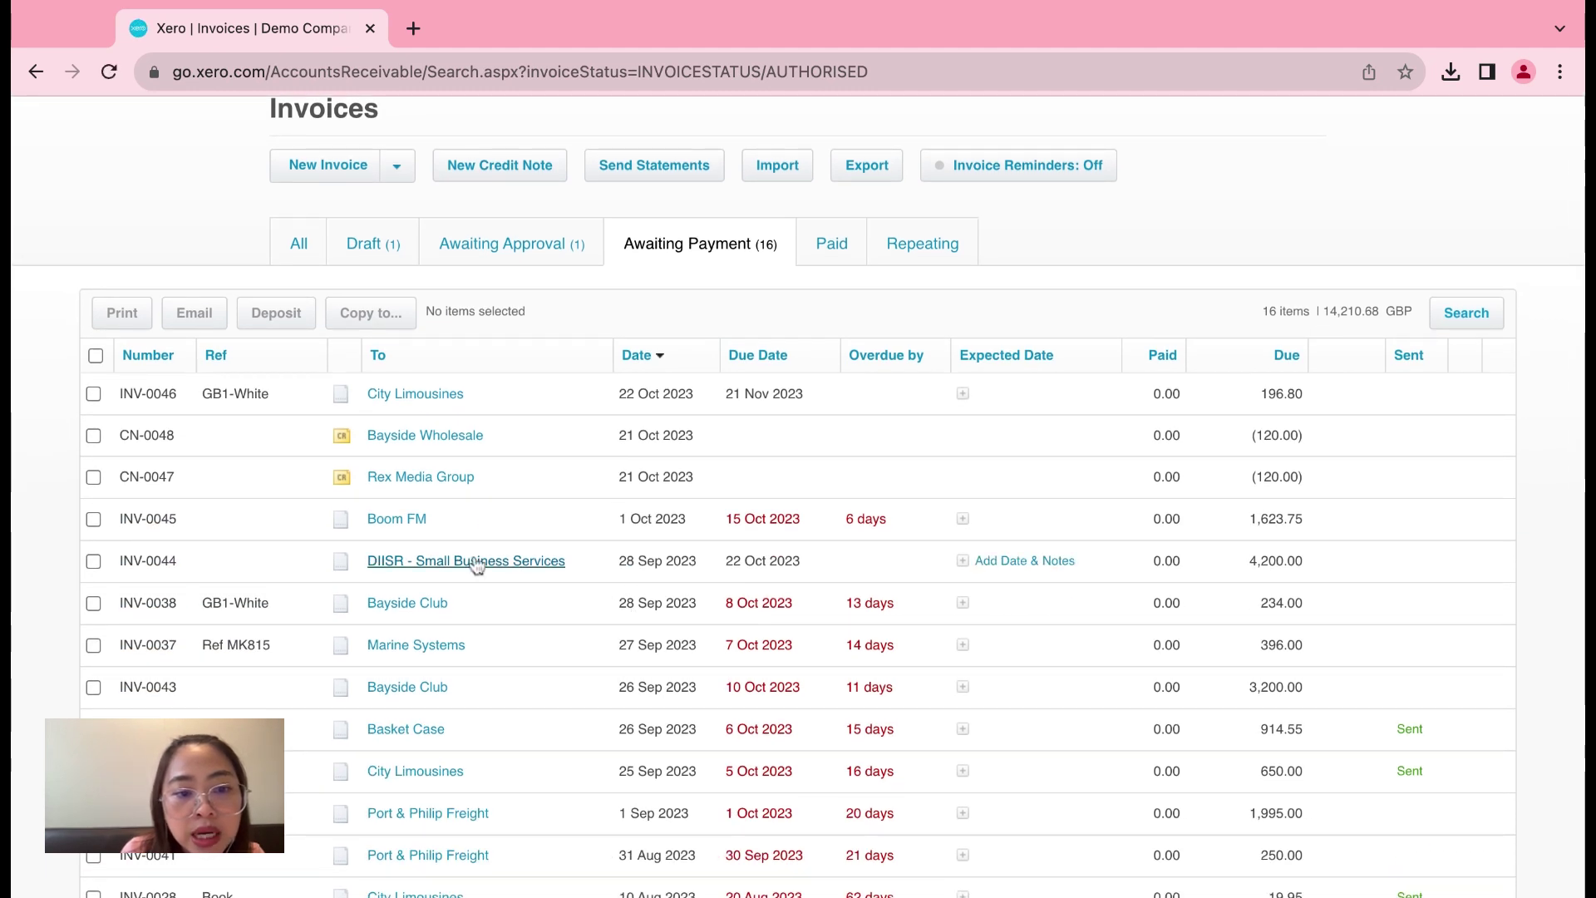
pyautogui.click(476, 562)
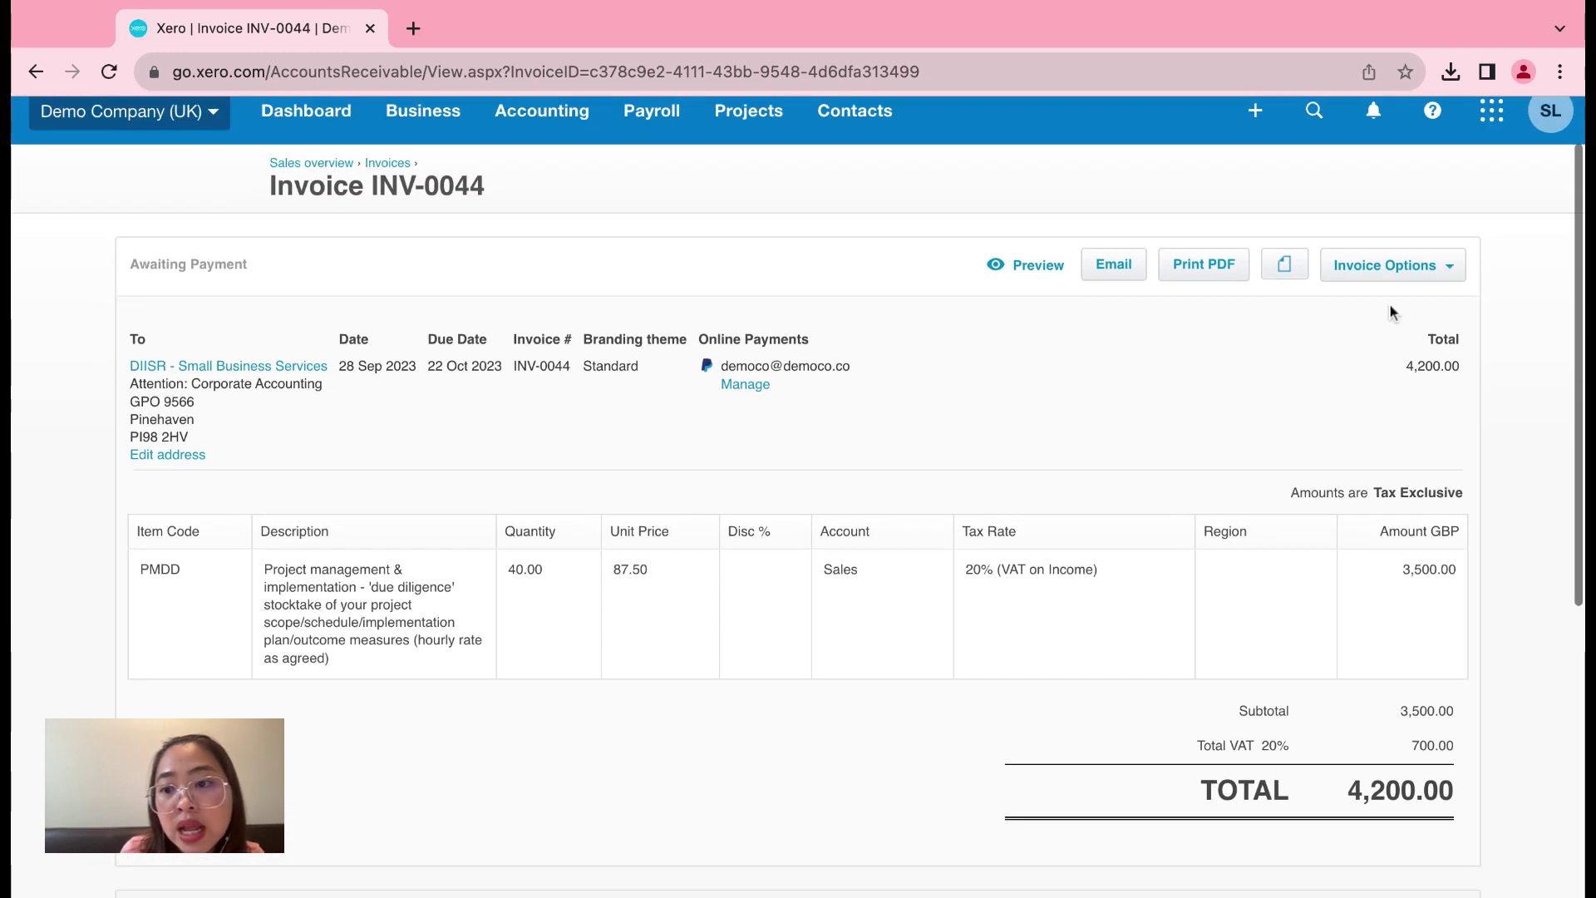
# Start a credit note directly from the DIISR - Small Business Services invoice using the Add Credit Note option
pyautogui.click(1384, 266)
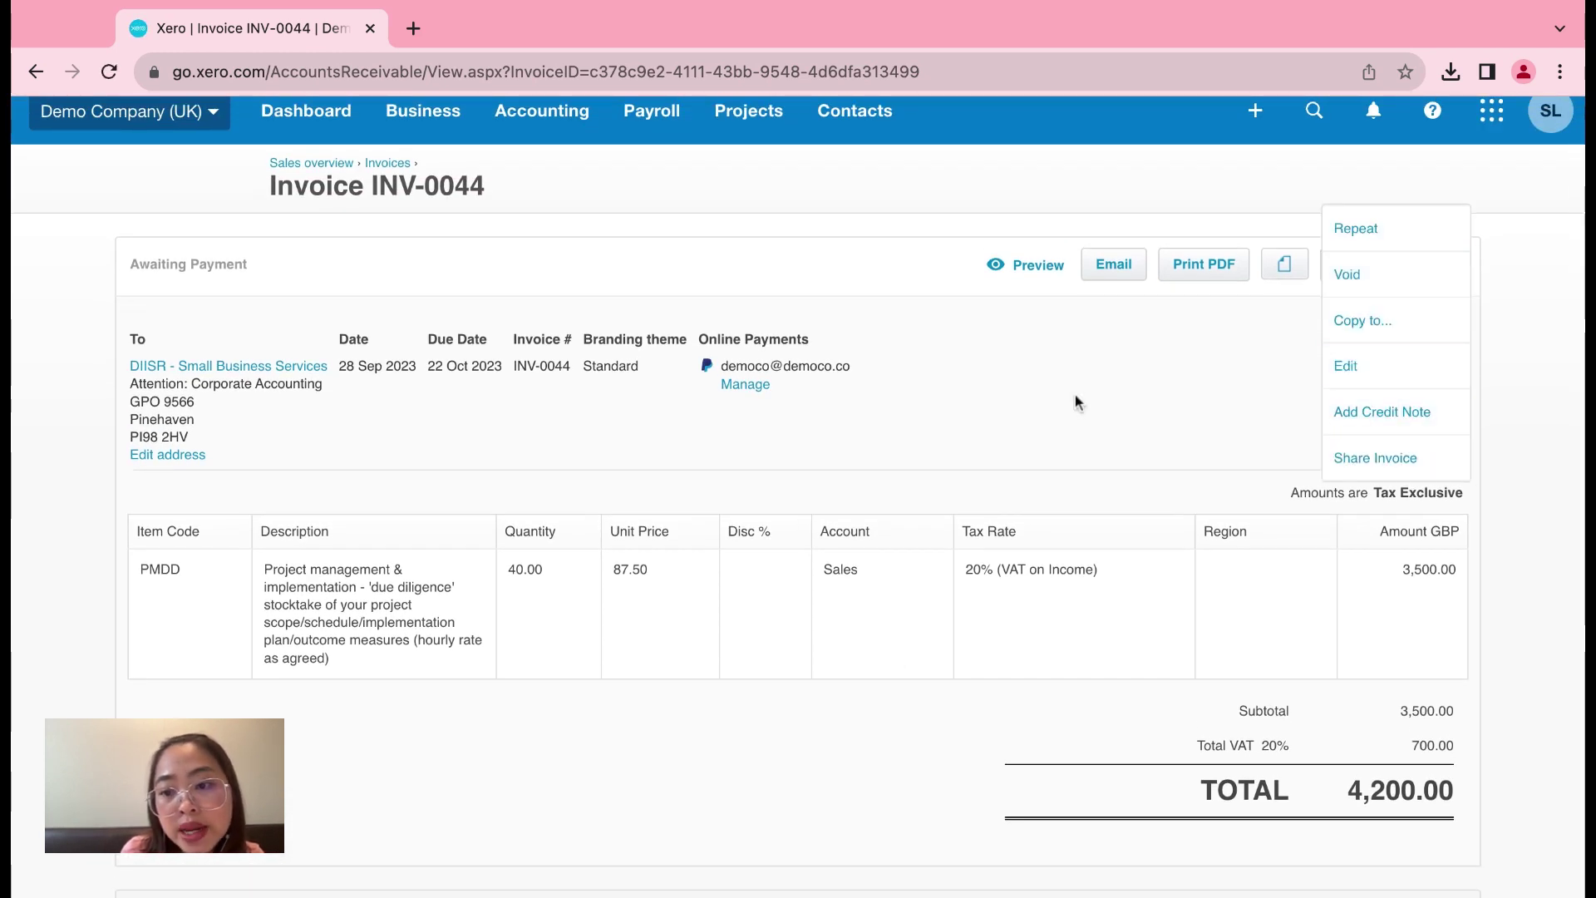
pyautogui.scroll(1, 1075, 396)
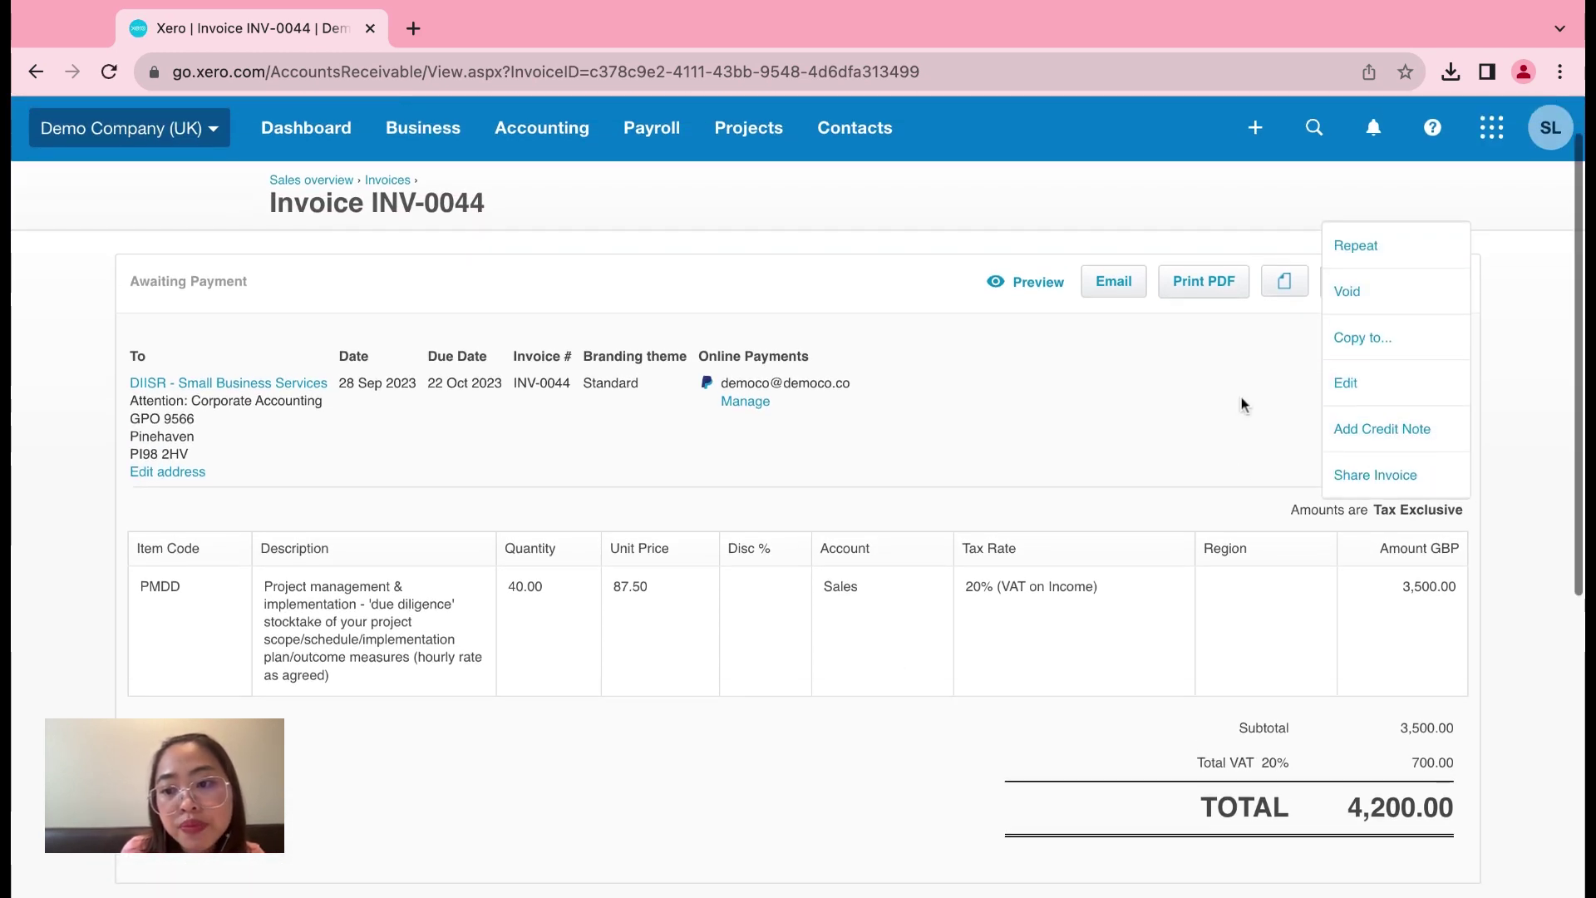
pyautogui.click(1382, 429)
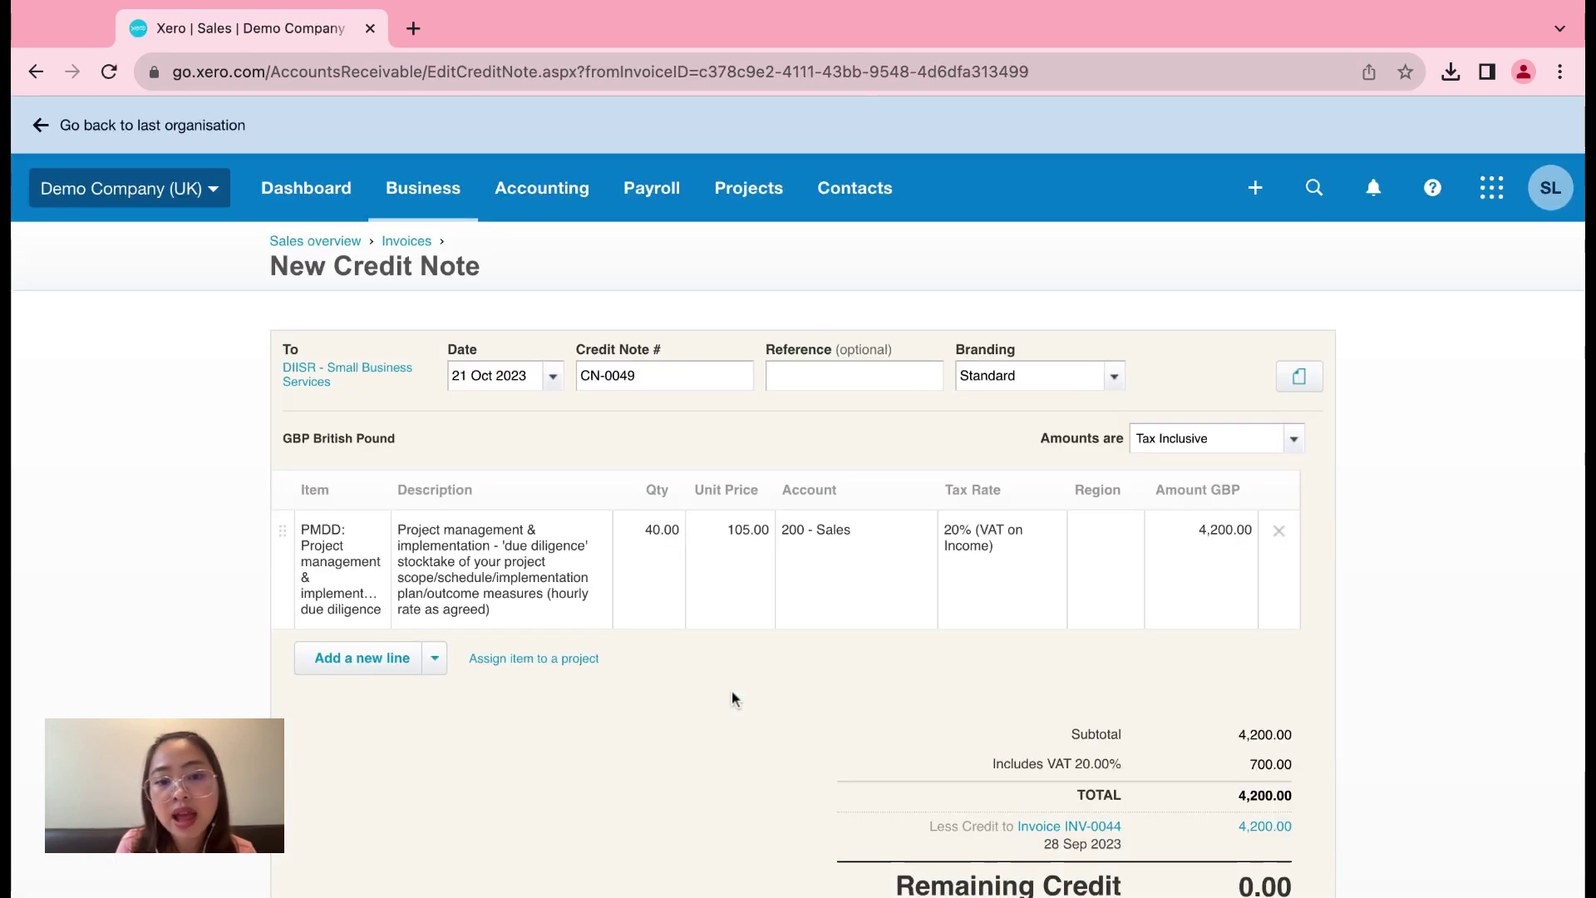
# Set the project management line's quantity to 1 and approve the credit note against the invoice
pyautogui.scroll(-1, 732, 691)
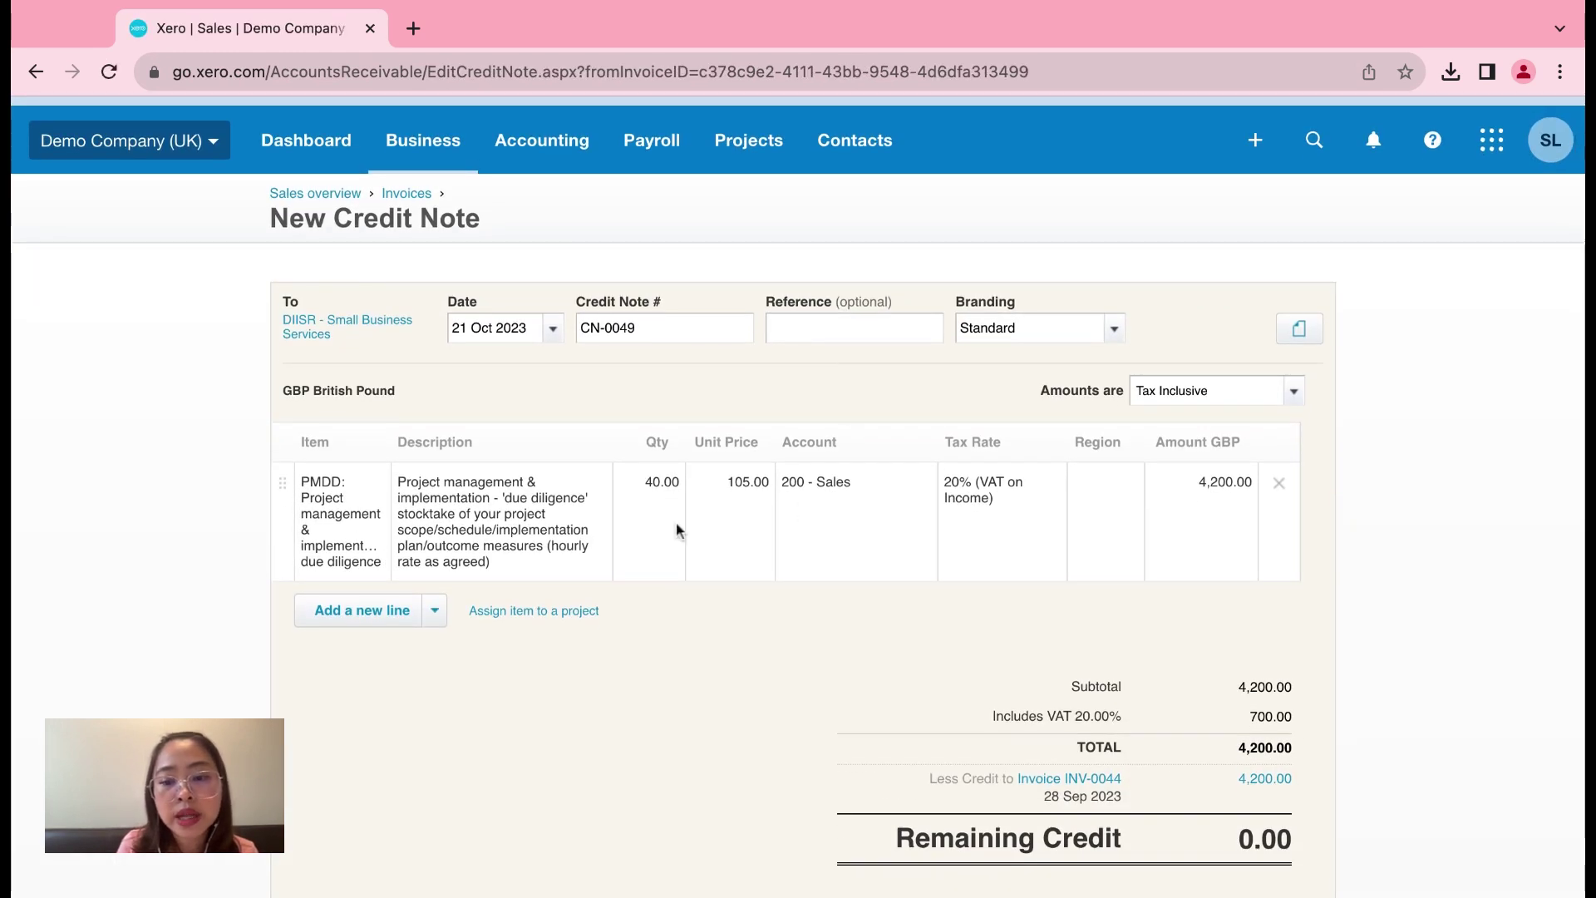
pyautogui.scroll(-1, 716, 505)
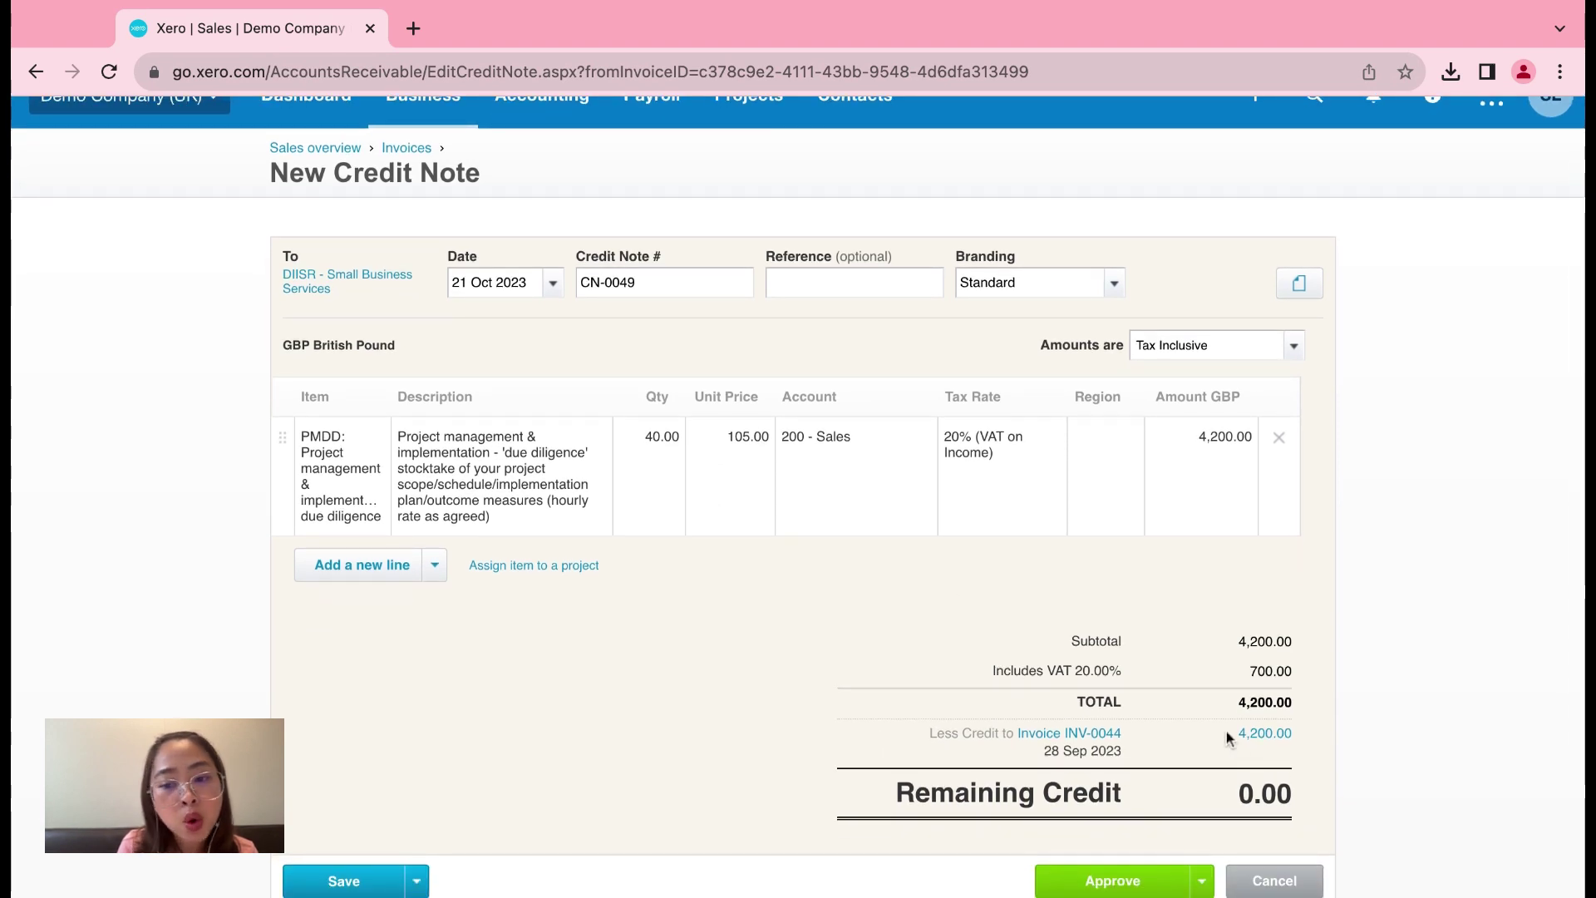
pyautogui.moveTo(1229, 738); pyautogui.dragTo(1304, 741)
pyautogui.click(847, 622)
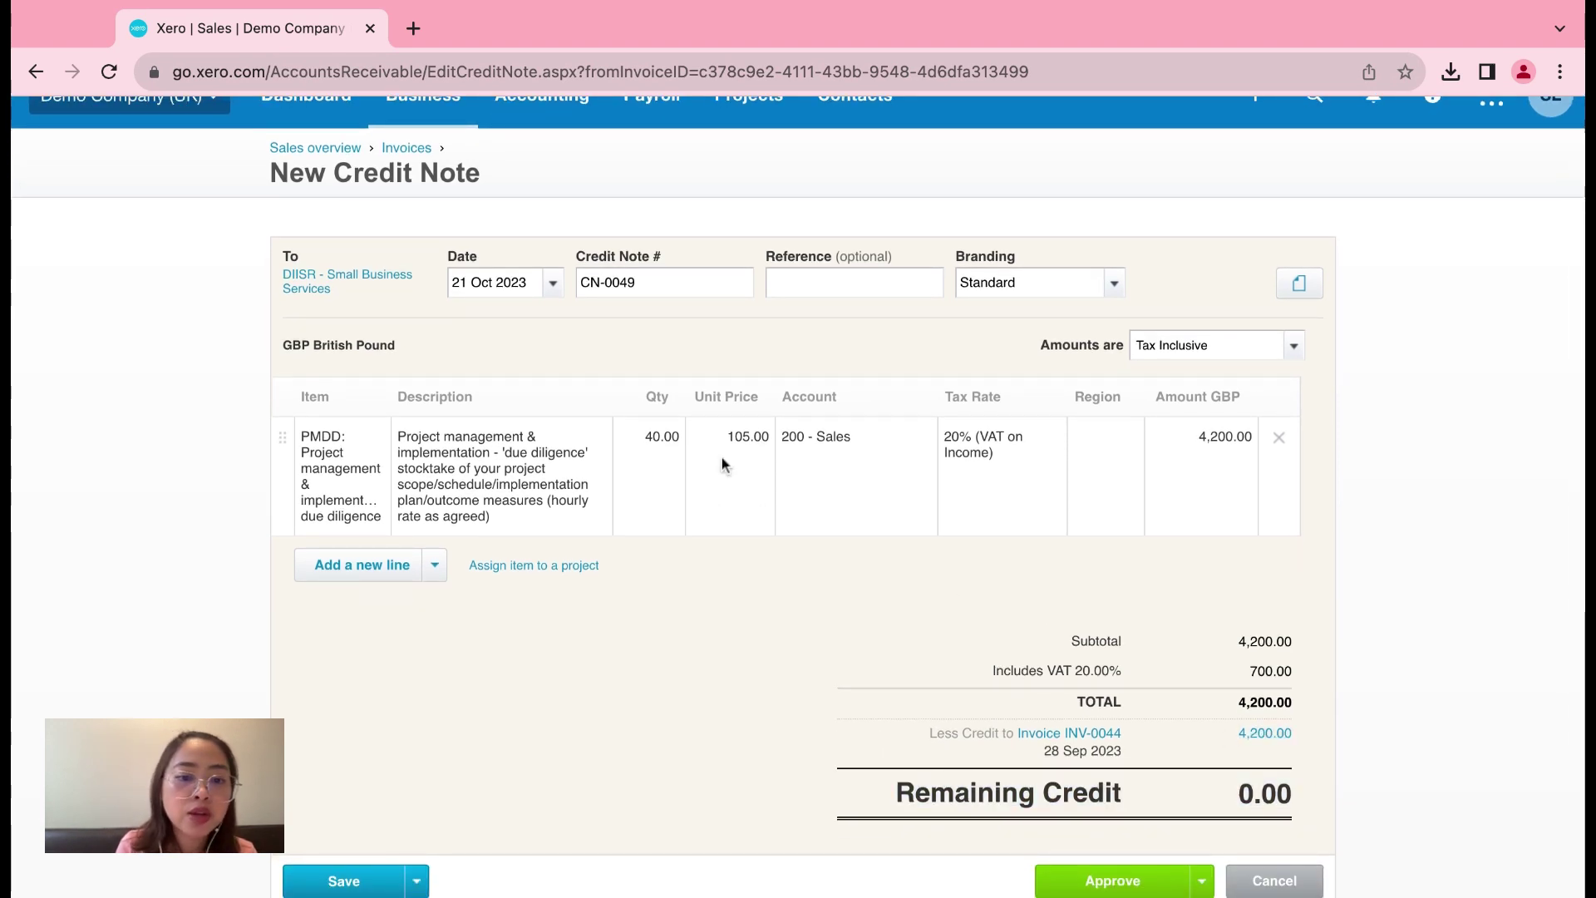
pyautogui.click(650, 457)
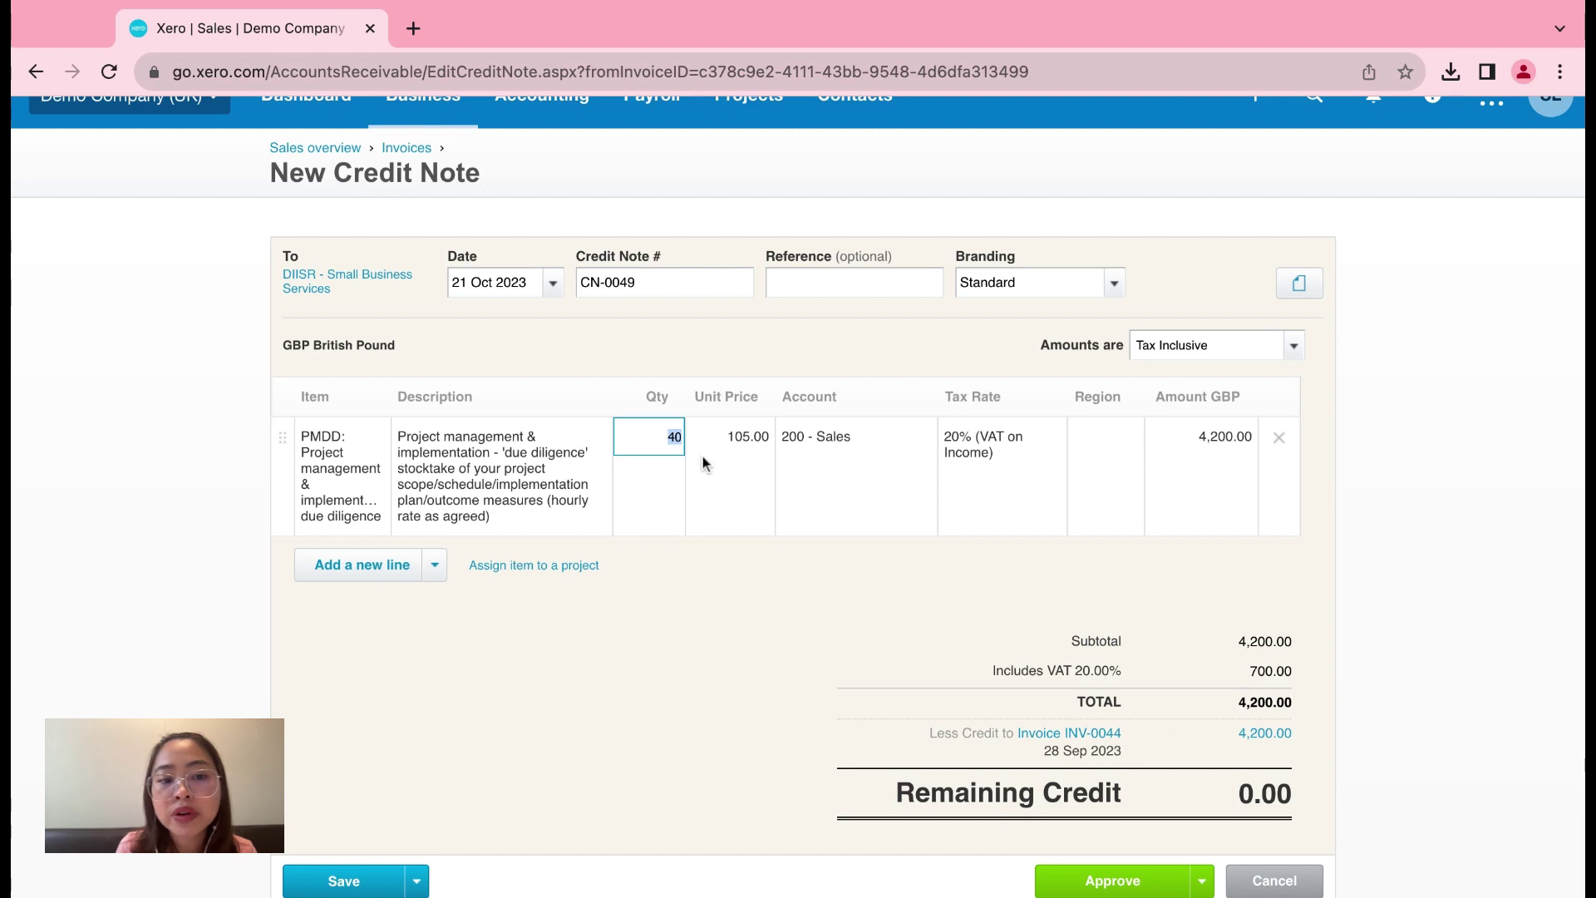
pyautogui.write('1')
pyautogui.press('Tab')
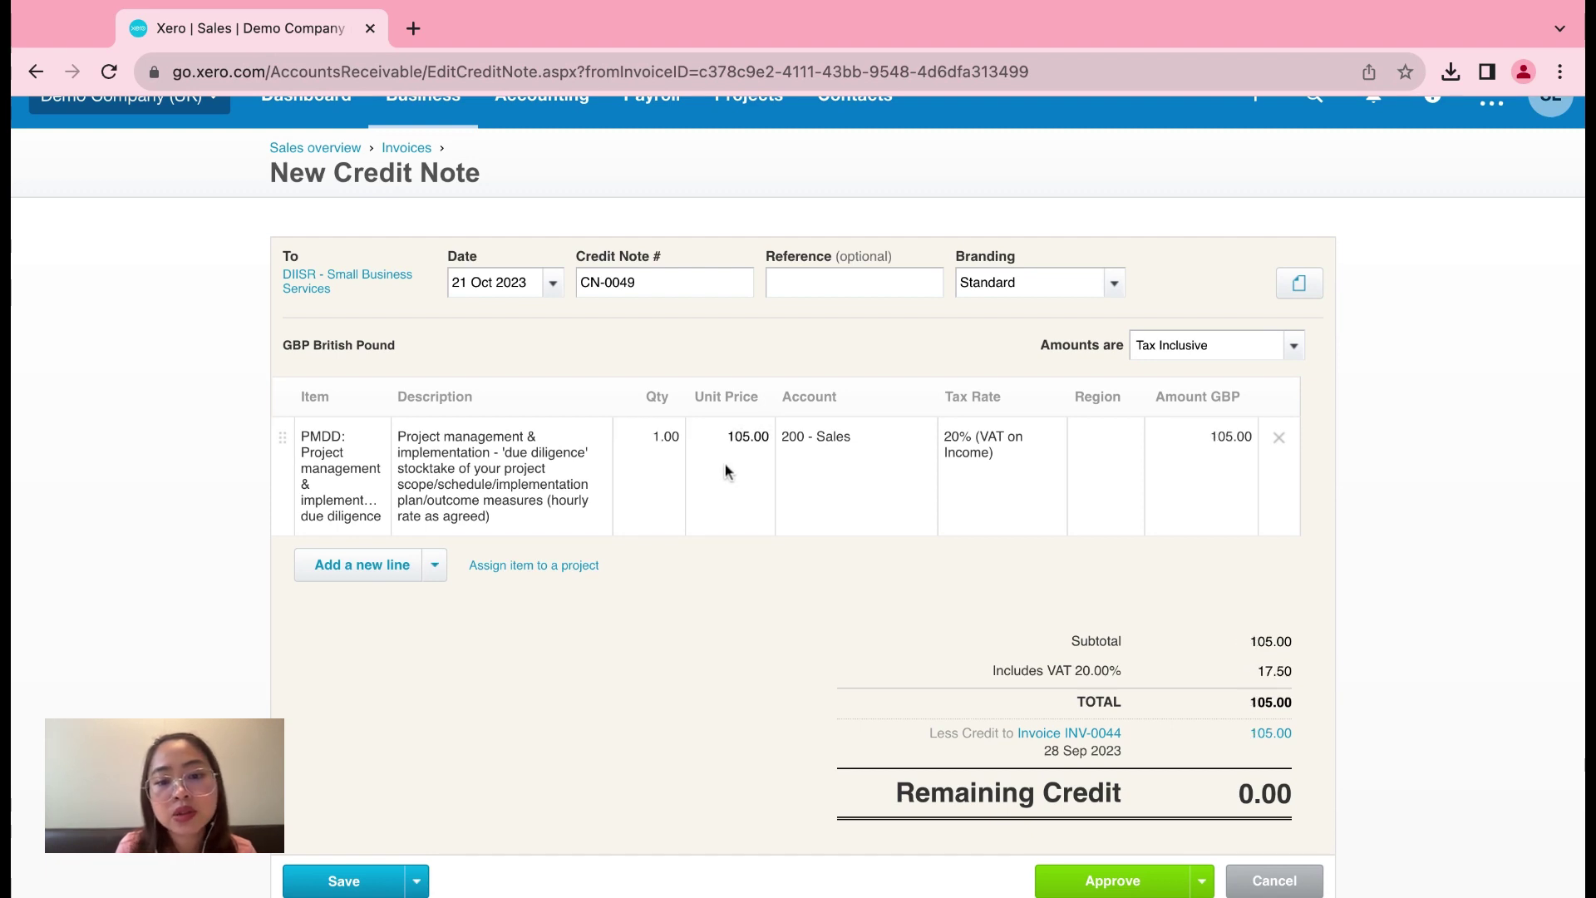
pyautogui.click(759, 616)
pyautogui.scroll(-1, 760, 617)
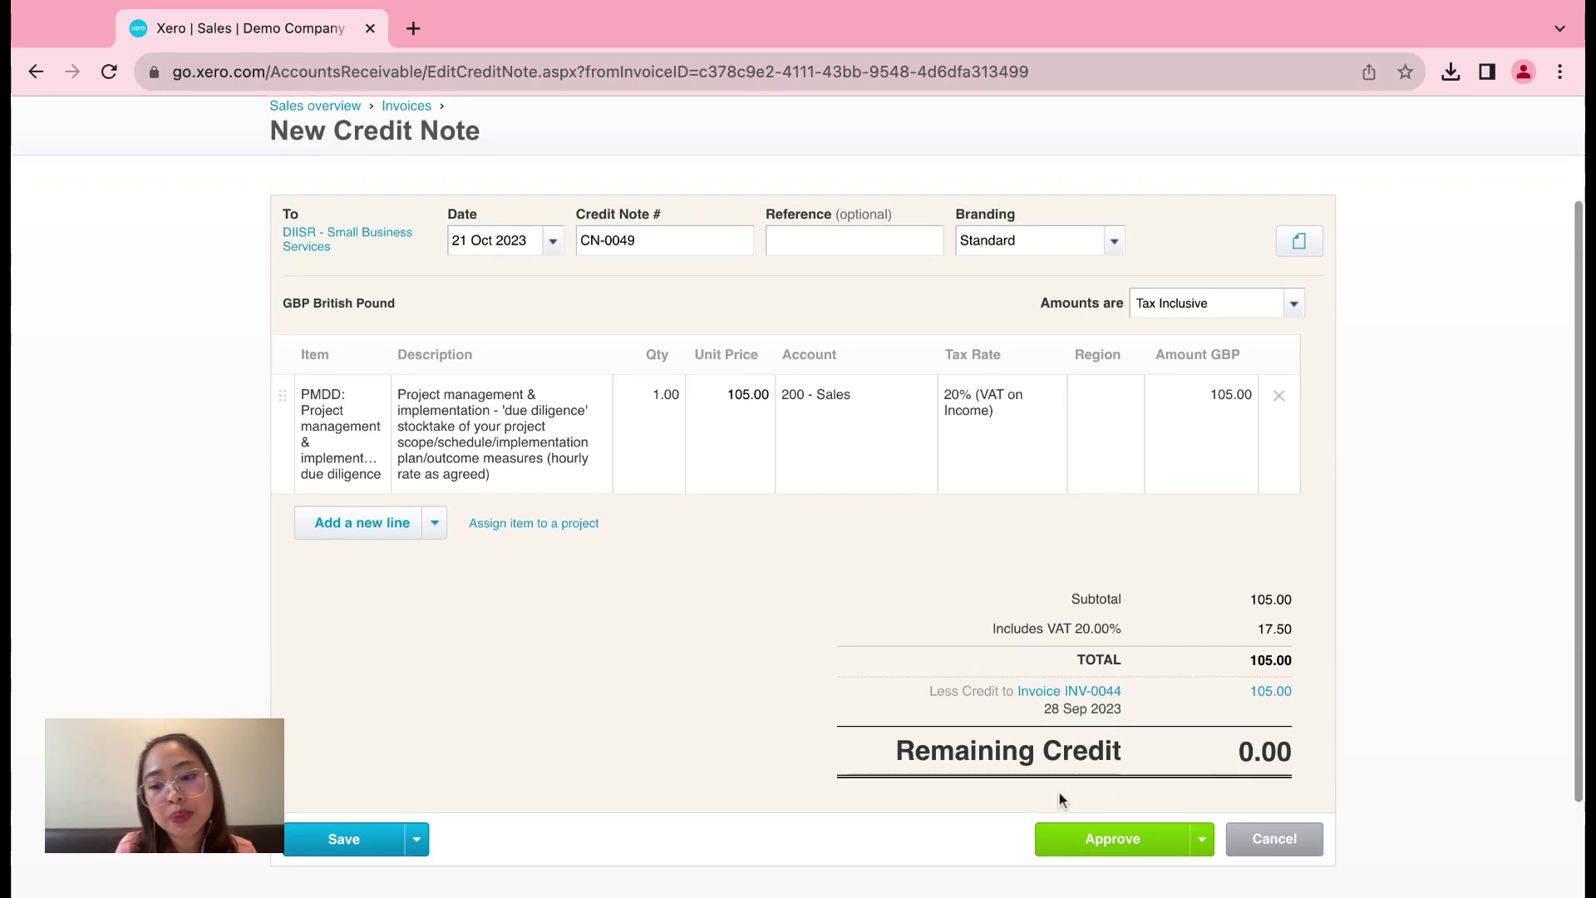
pyautogui.click(1070, 842)
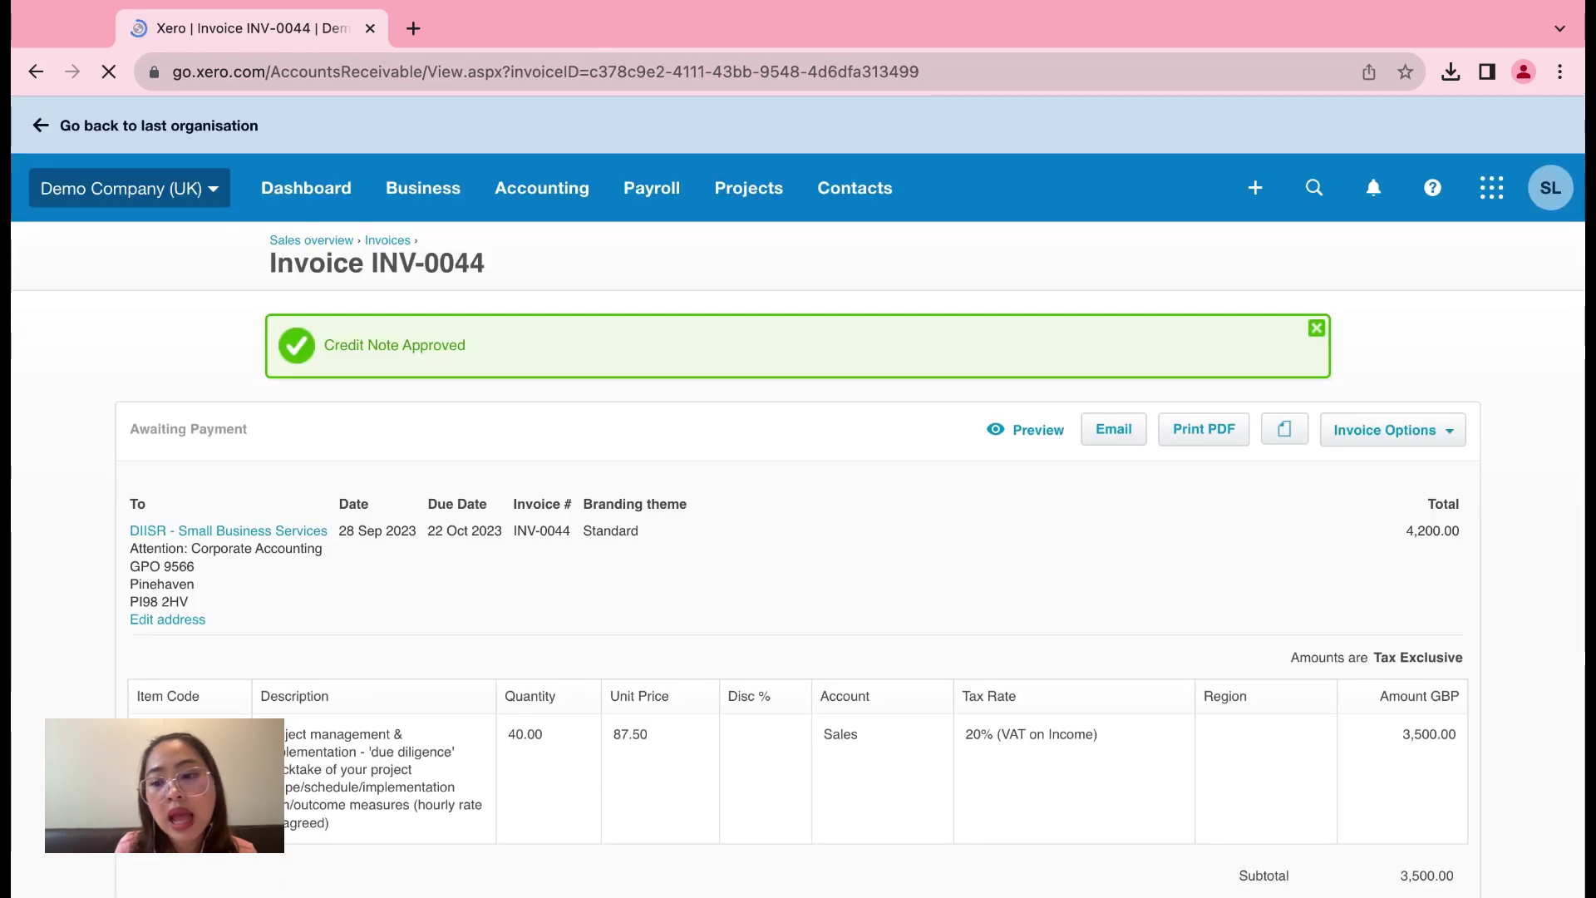
# Check the invoice's amount due, copy its customer name, and start a new credit note from the invoices list
pyautogui.scroll(-5, 1241, 733)
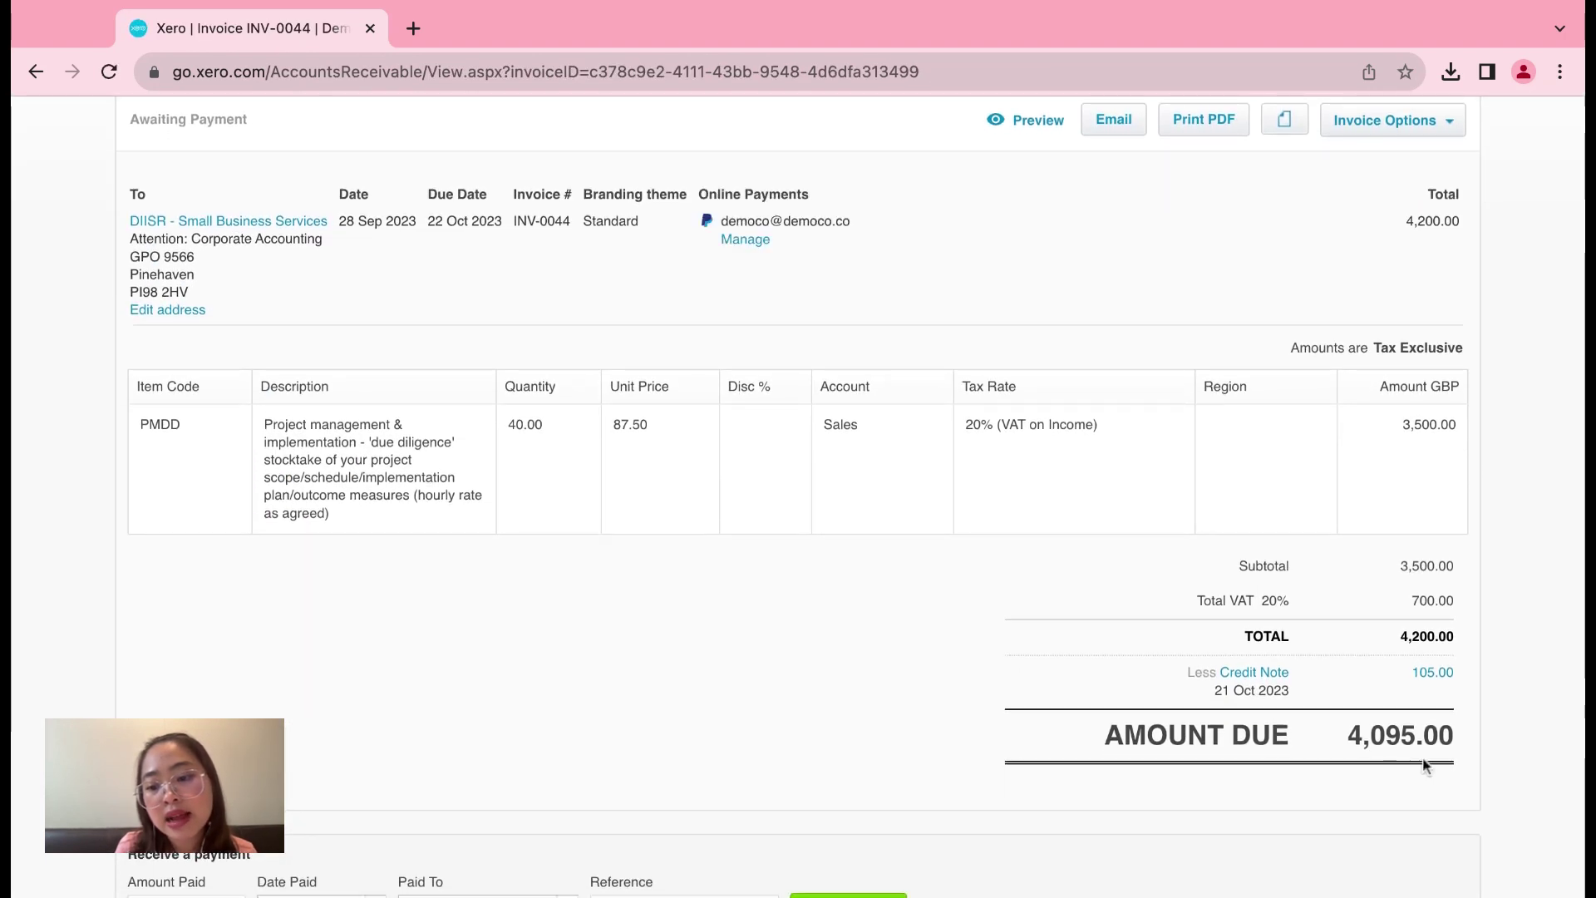
pyautogui.moveTo(1416, 737)
pyautogui.mouseDown()
pyautogui.moveTo(1348, 741)
pyautogui.moveTo(1439, 739)
pyautogui.mouseUp()
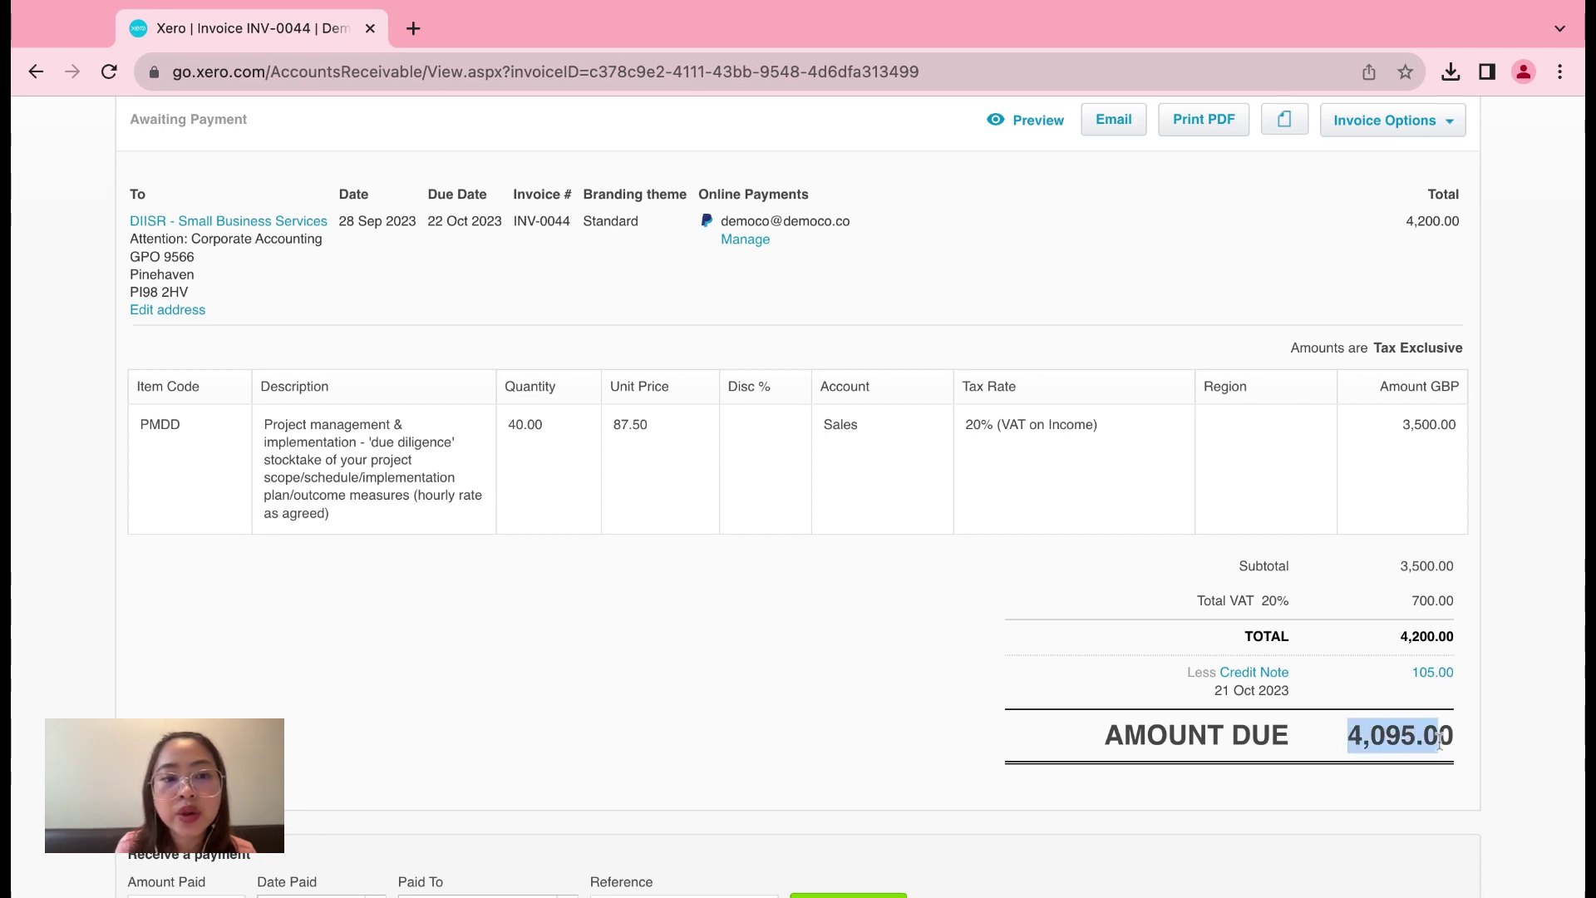
pyautogui.scroll(1, 1044, 582)
pyautogui.scroll(2, 752, 453)
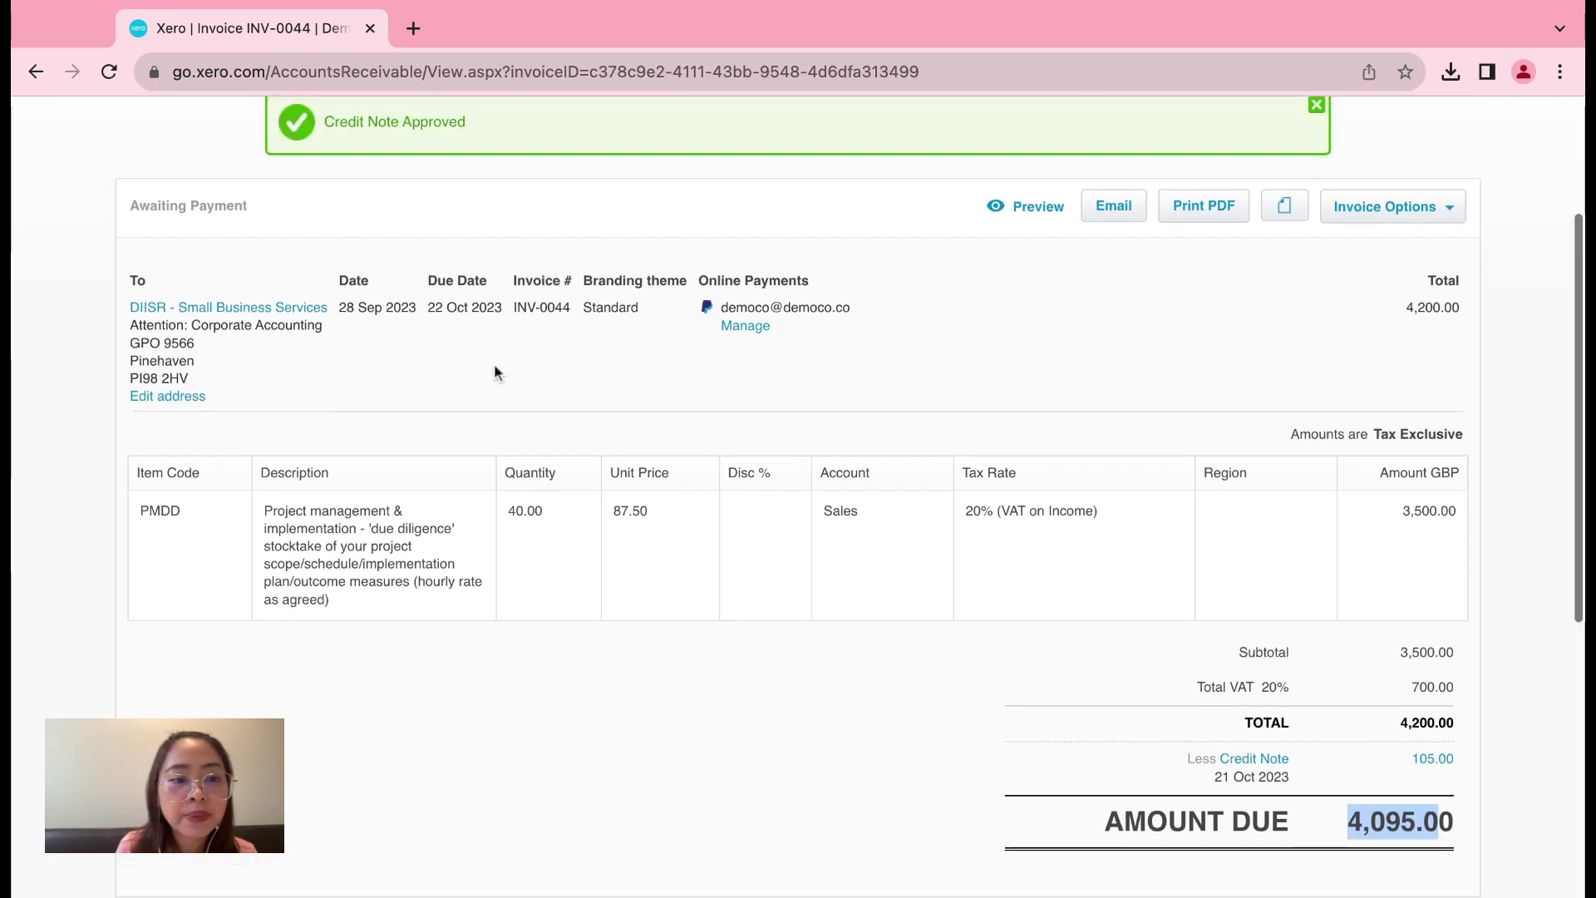
pyautogui.moveTo(330, 303); pyautogui.dragTo(329, 308)
pyautogui.press('super+c')
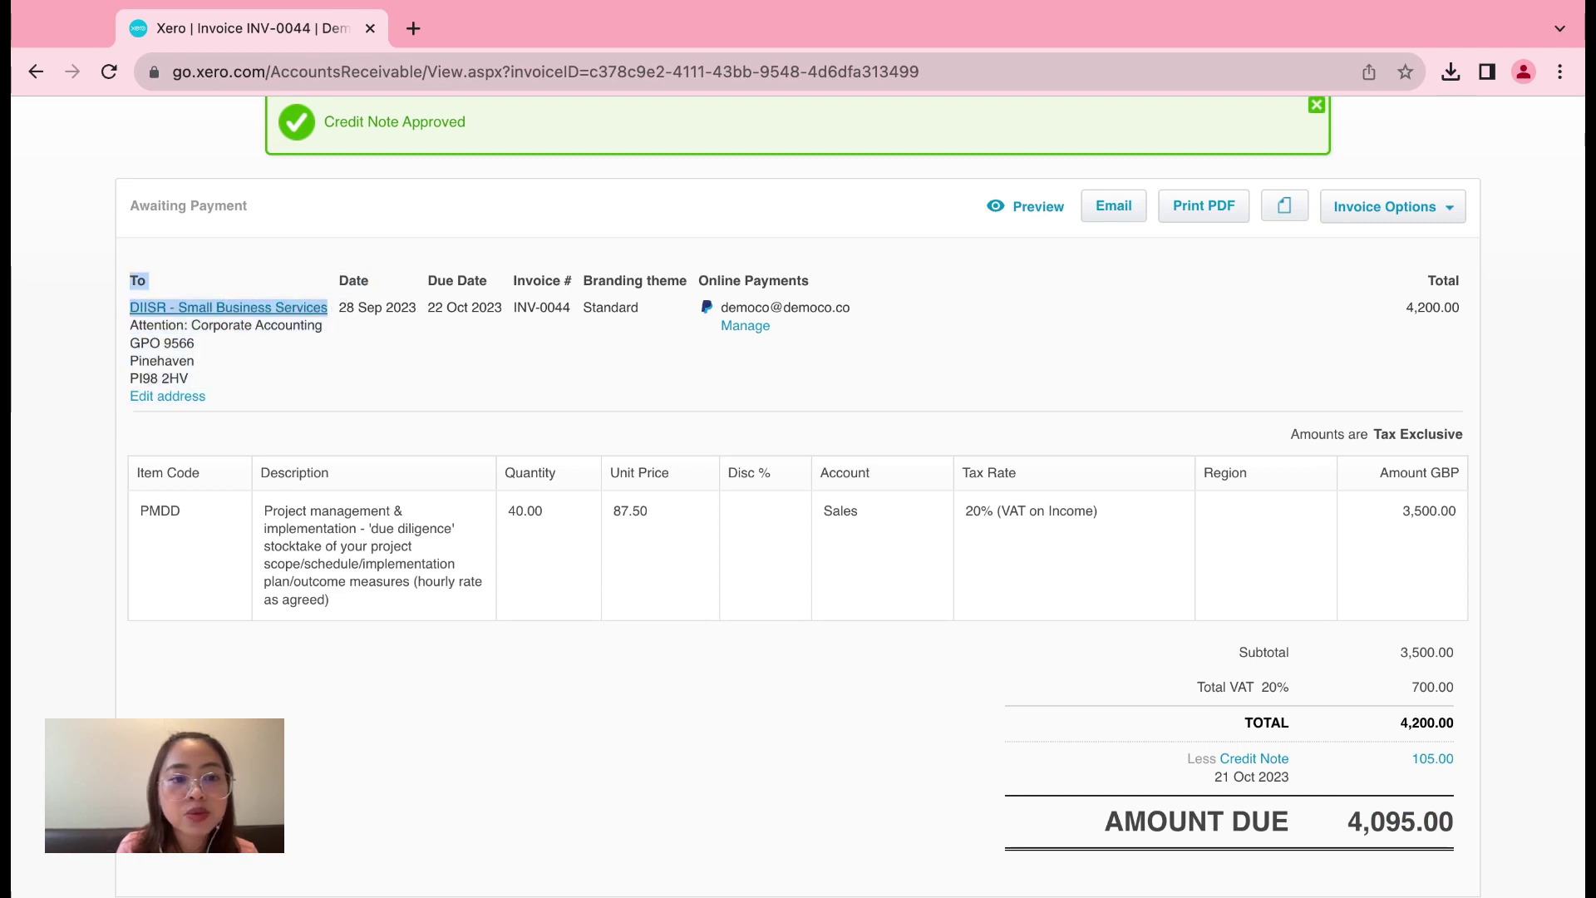
pyautogui.scroll(3, 332, 399)
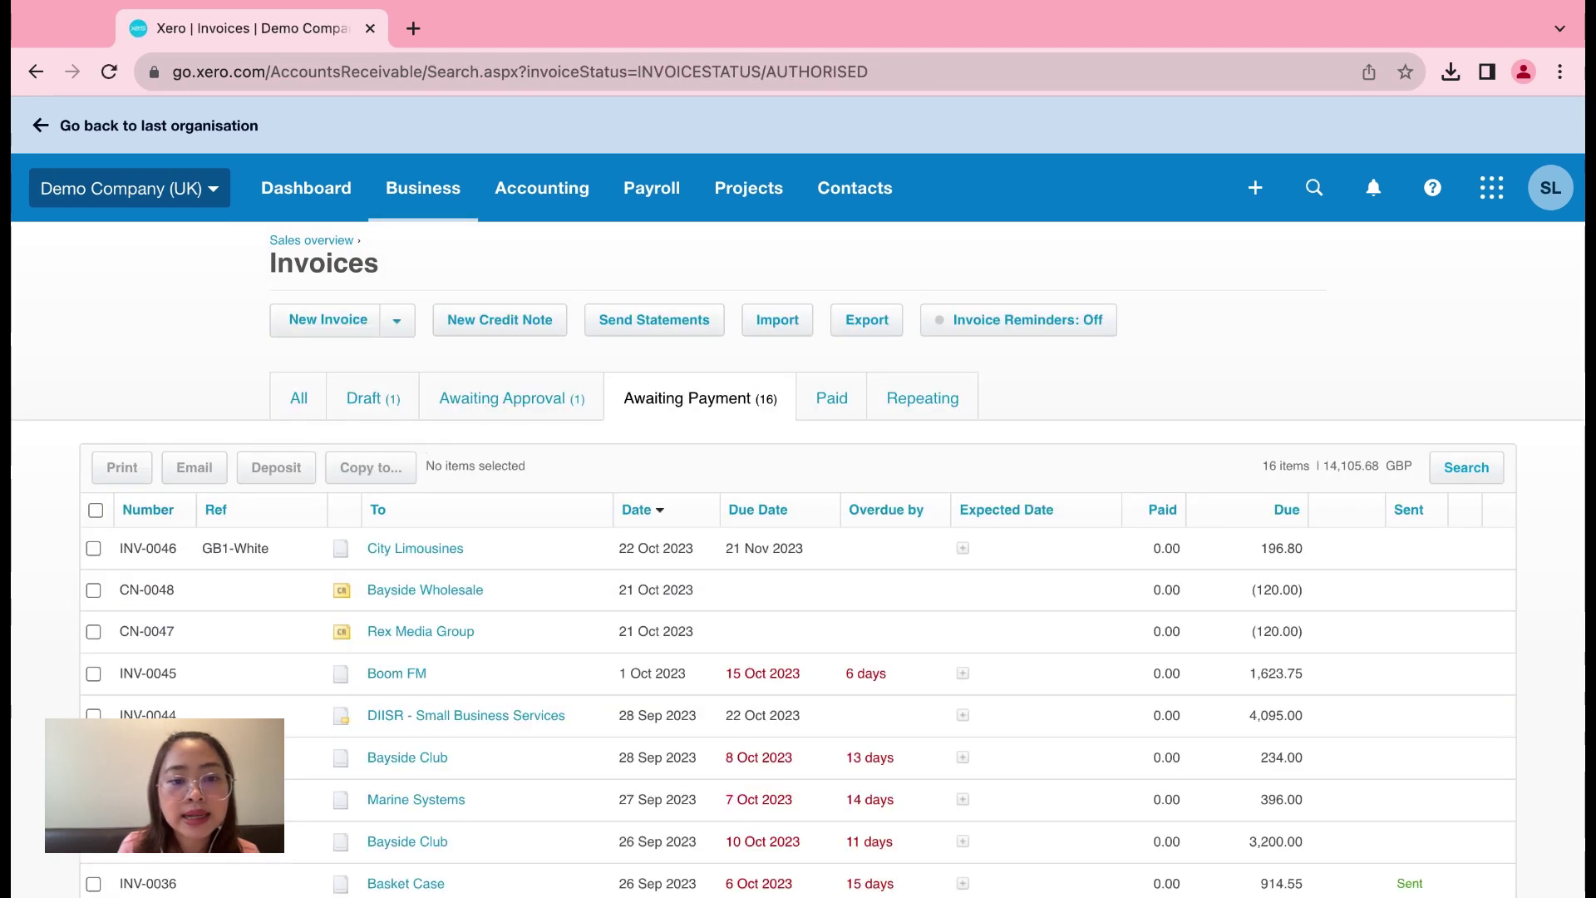
pyautogui.click(507, 329)
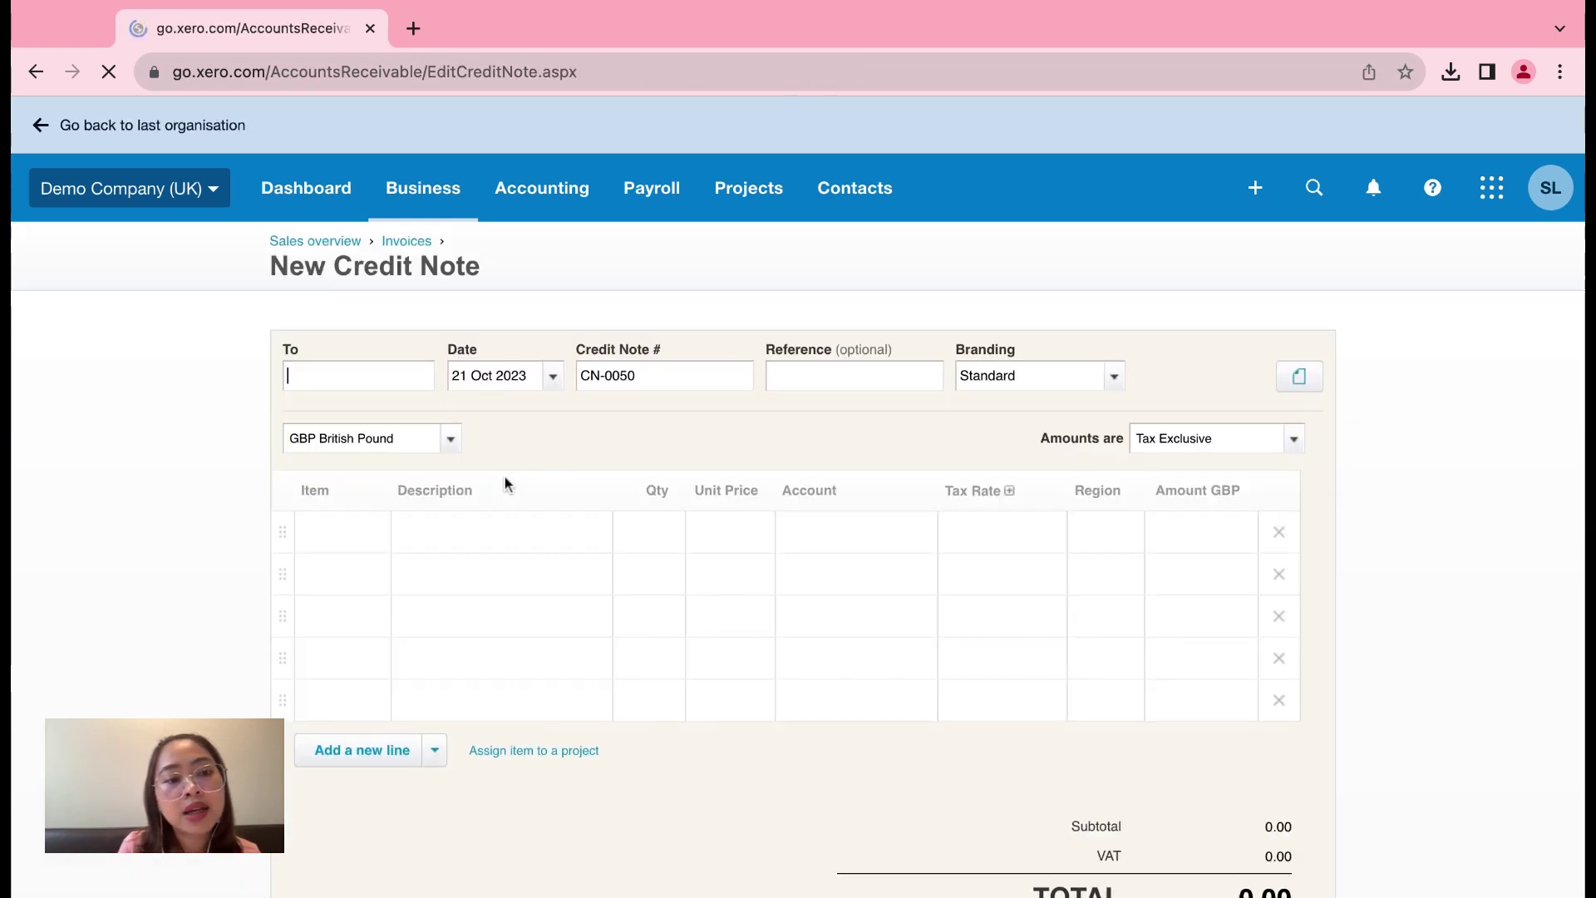
# Address the new credit note to the existing contact DIISR - Small Business Services using the copied name
pyautogui.press('super+v')
pyautogui.click(157, 375)
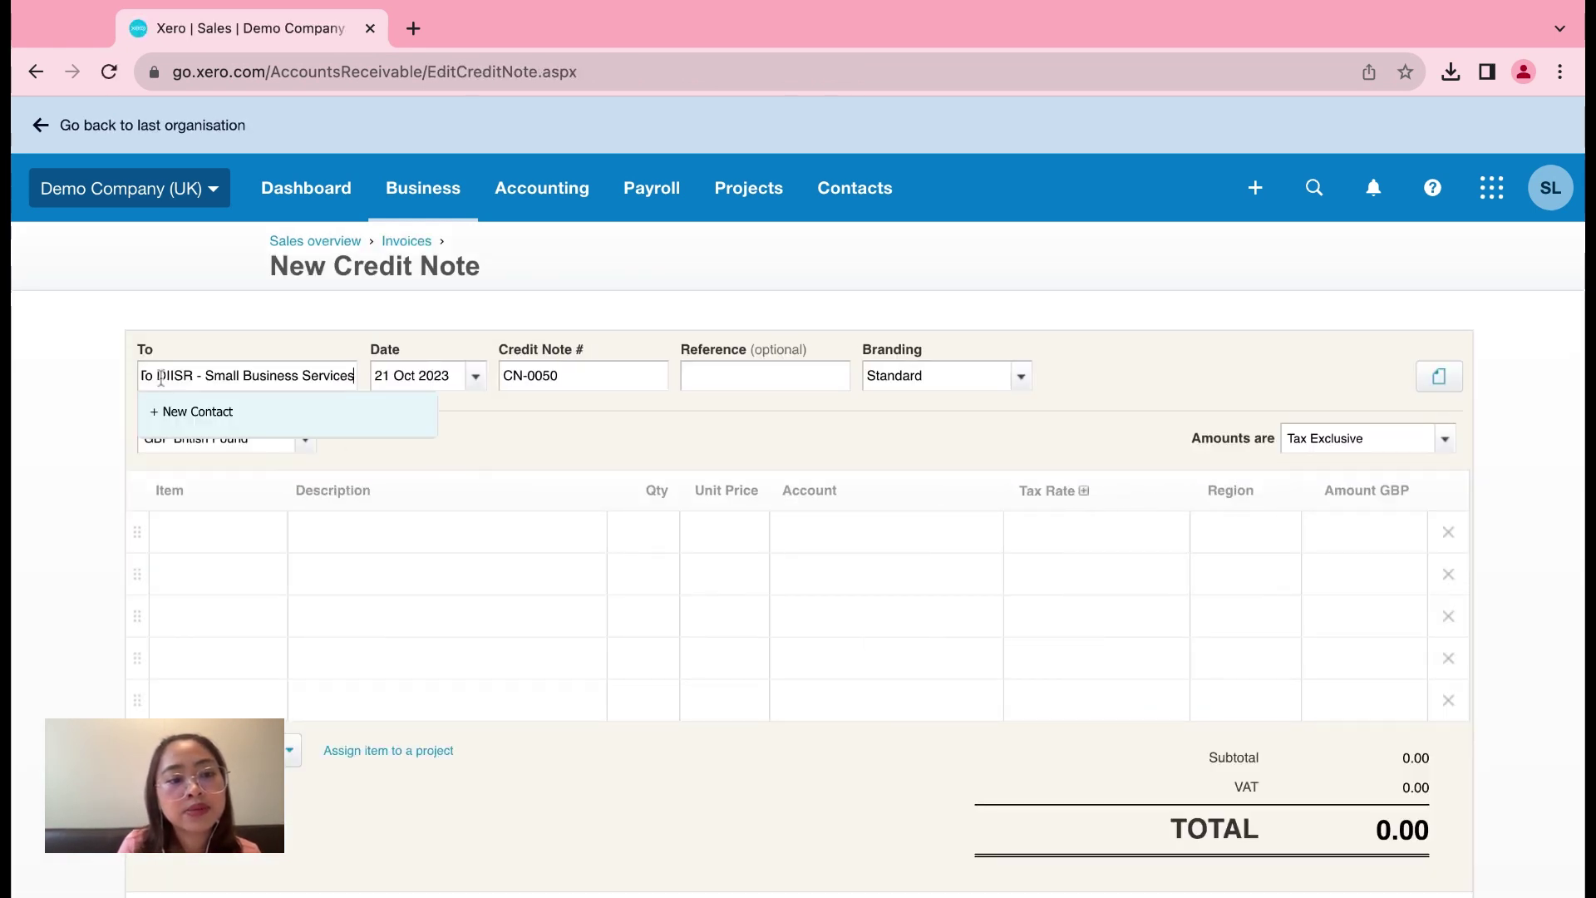
pyautogui.press('BackSpace')
pyautogui.press('BackSpace')
pyautogui.press('BackSpace')
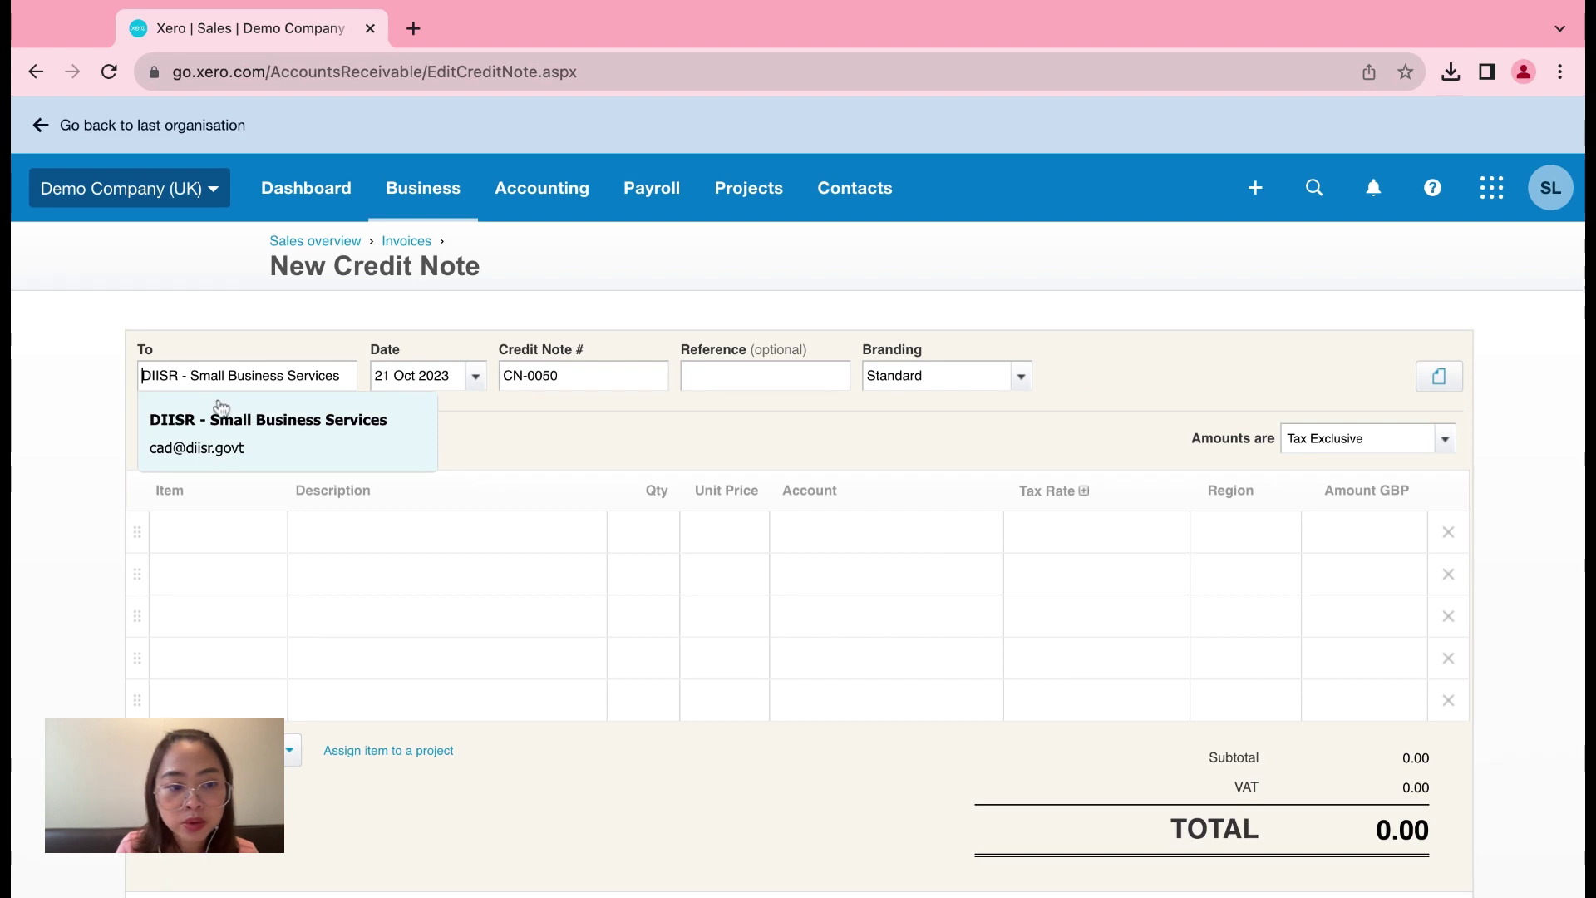
pyautogui.click(226, 441)
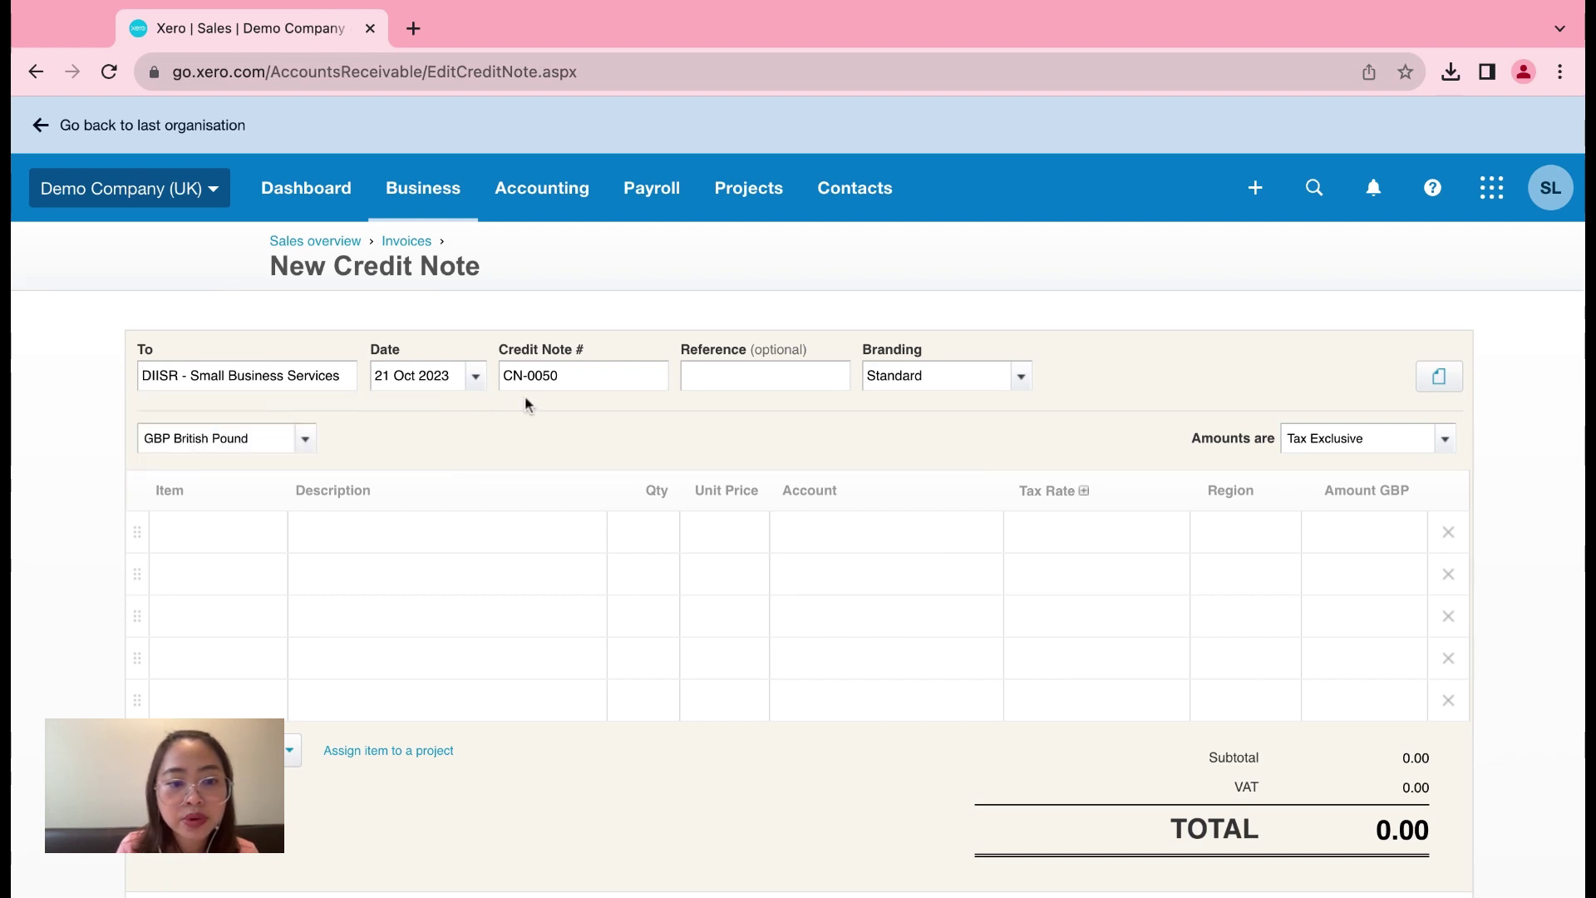
# Fill the first line with description 1, quantity 1 and unit price 100
pyautogui.click(450, 538)
pyautogui.write('1')
pyautogui.click(646, 541)
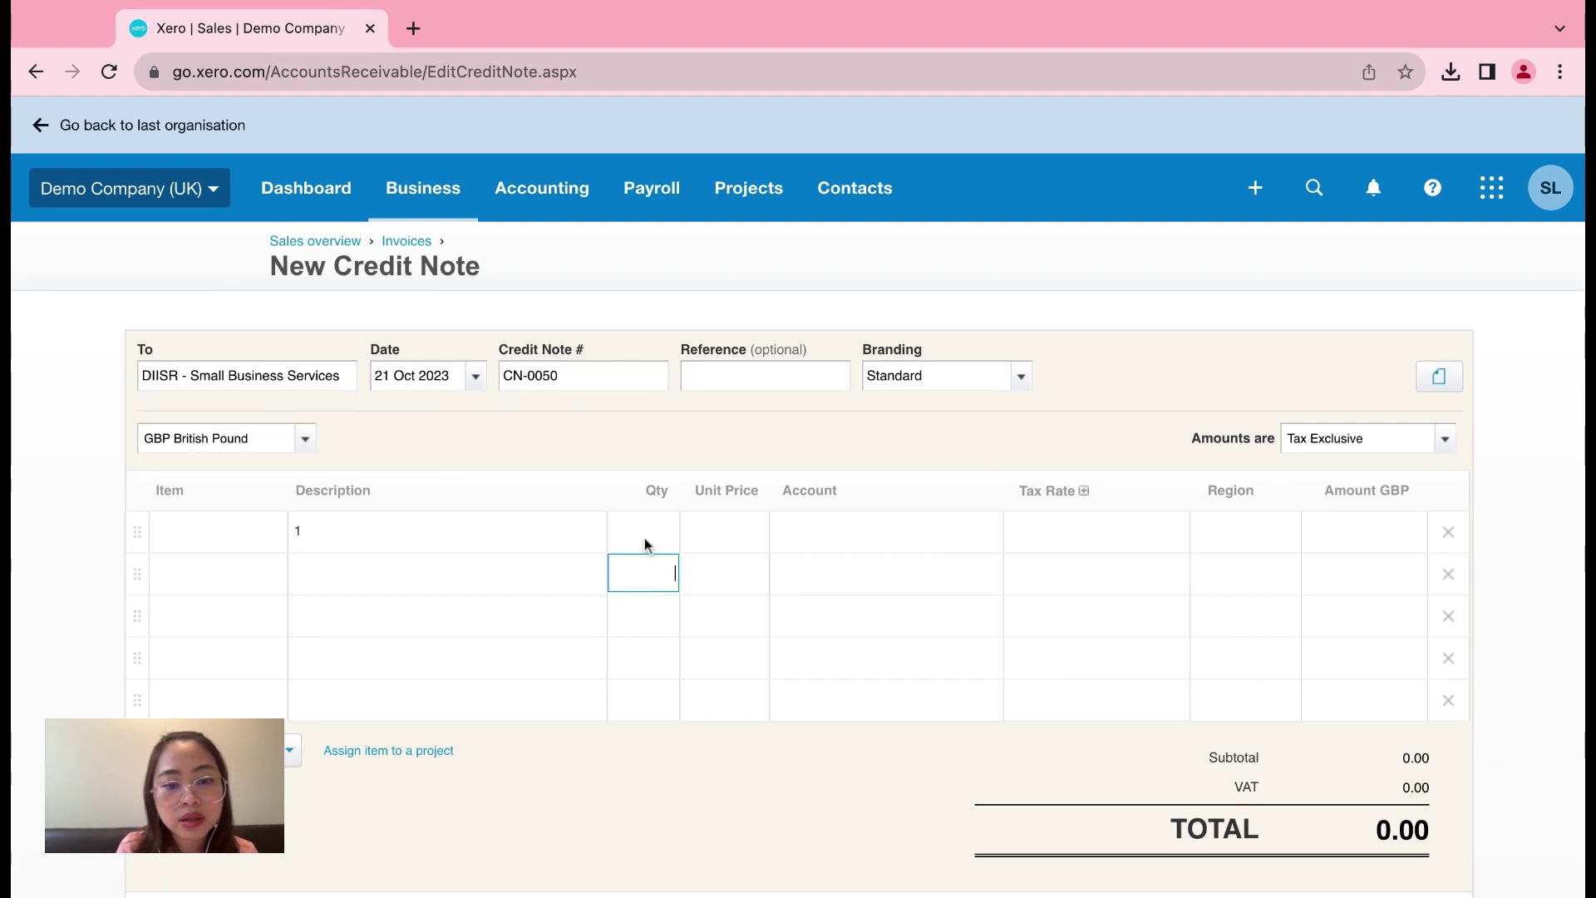
pyautogui.write('1')
pyautogui.click(713, 536)
pyautogui.write('1')
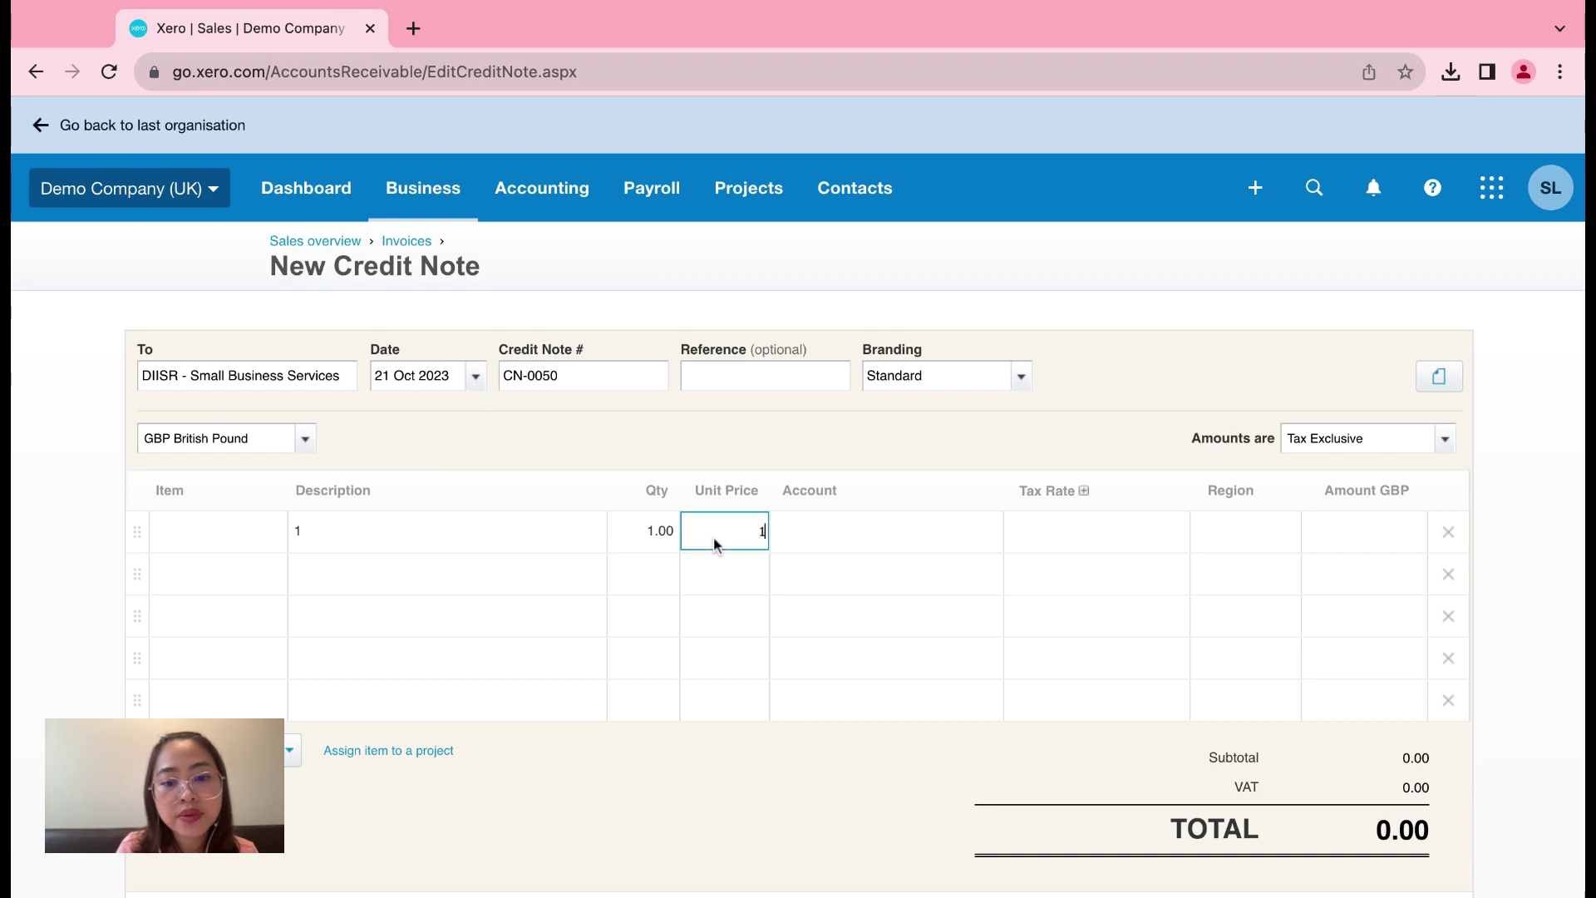
pyautogui.write('00')
# Assign the line to the 300 - Purchases account and approve the credit note
pyautogui.click(816, 537)
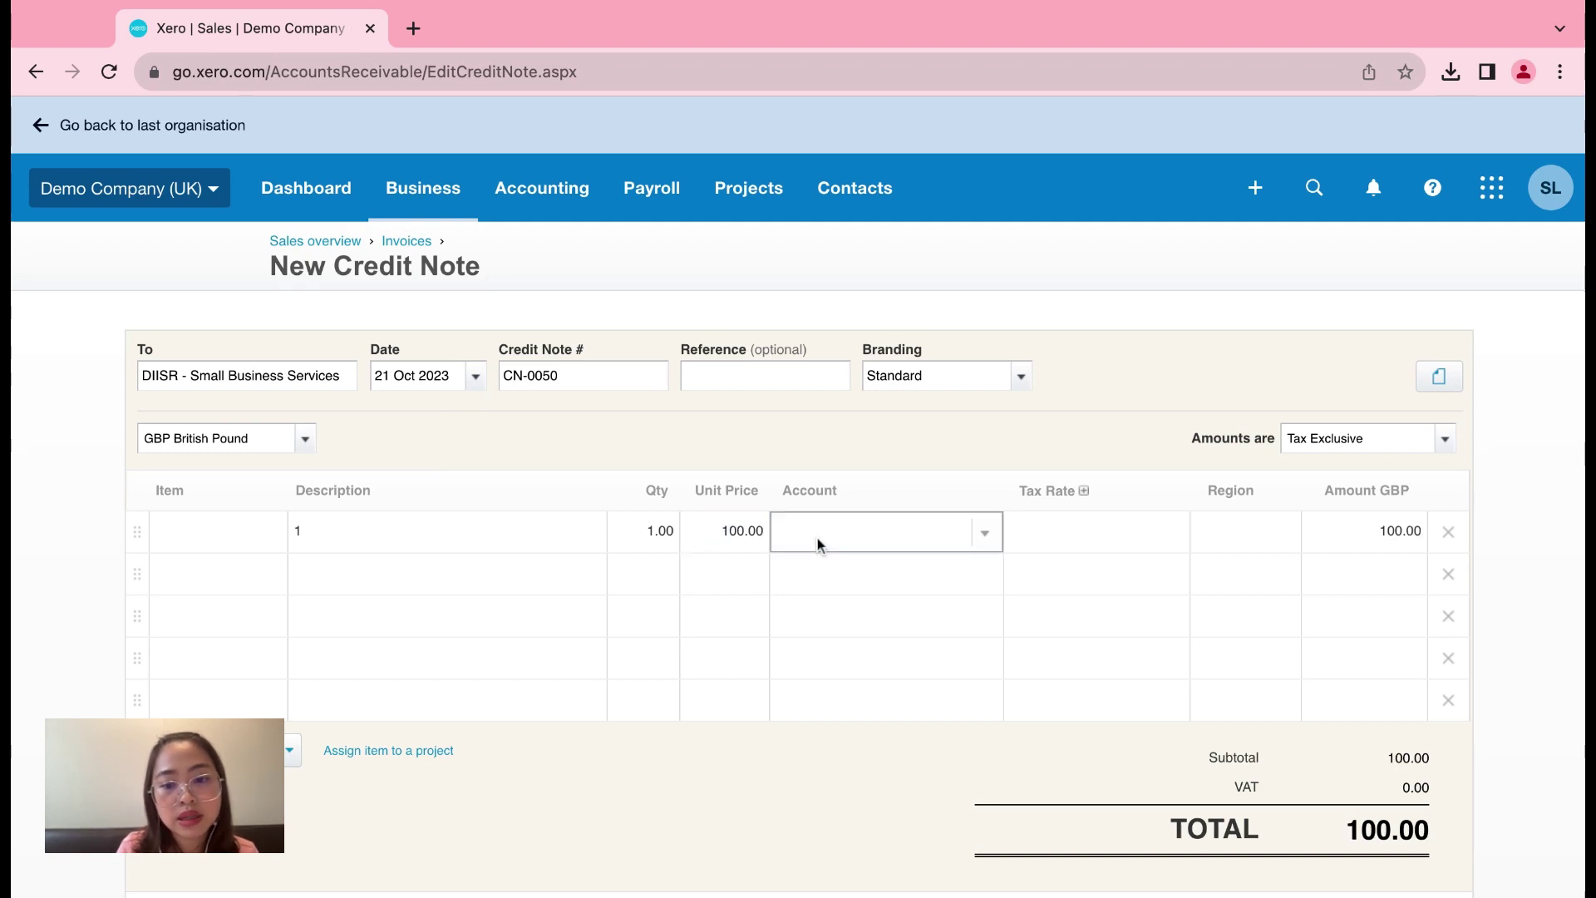
pyautogui.click(984, 532)
pyautogui.scroll(-10, 923, 470)
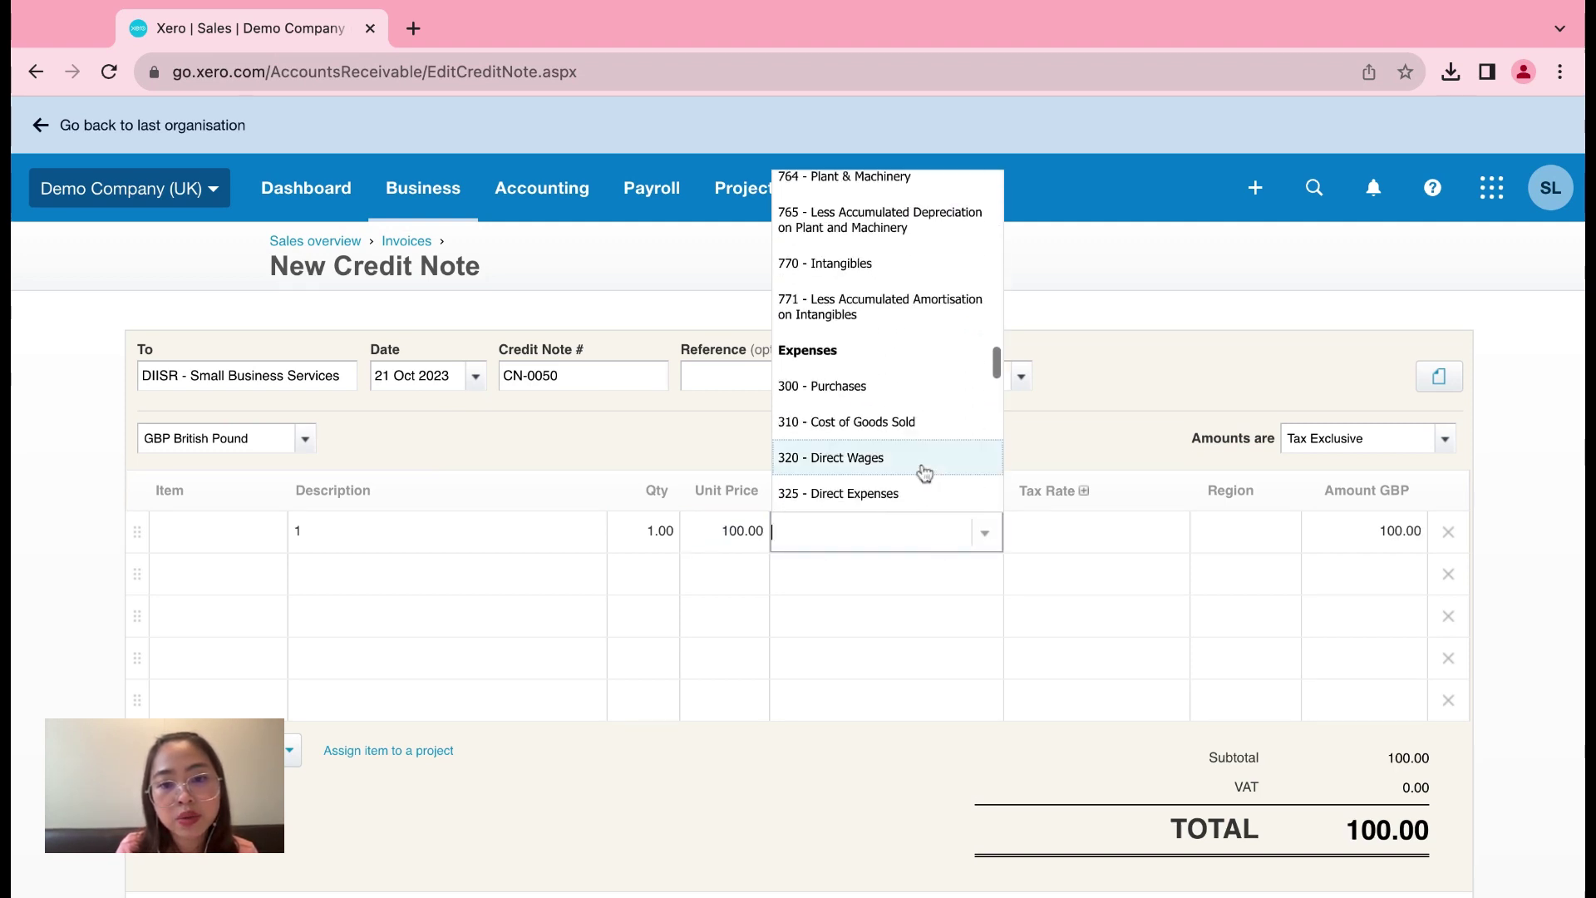
pyautogui.scroll(-3, 920, 467)
pyautogui.click(884, 257)
pyautogui.scroll(-3, 879, 480)
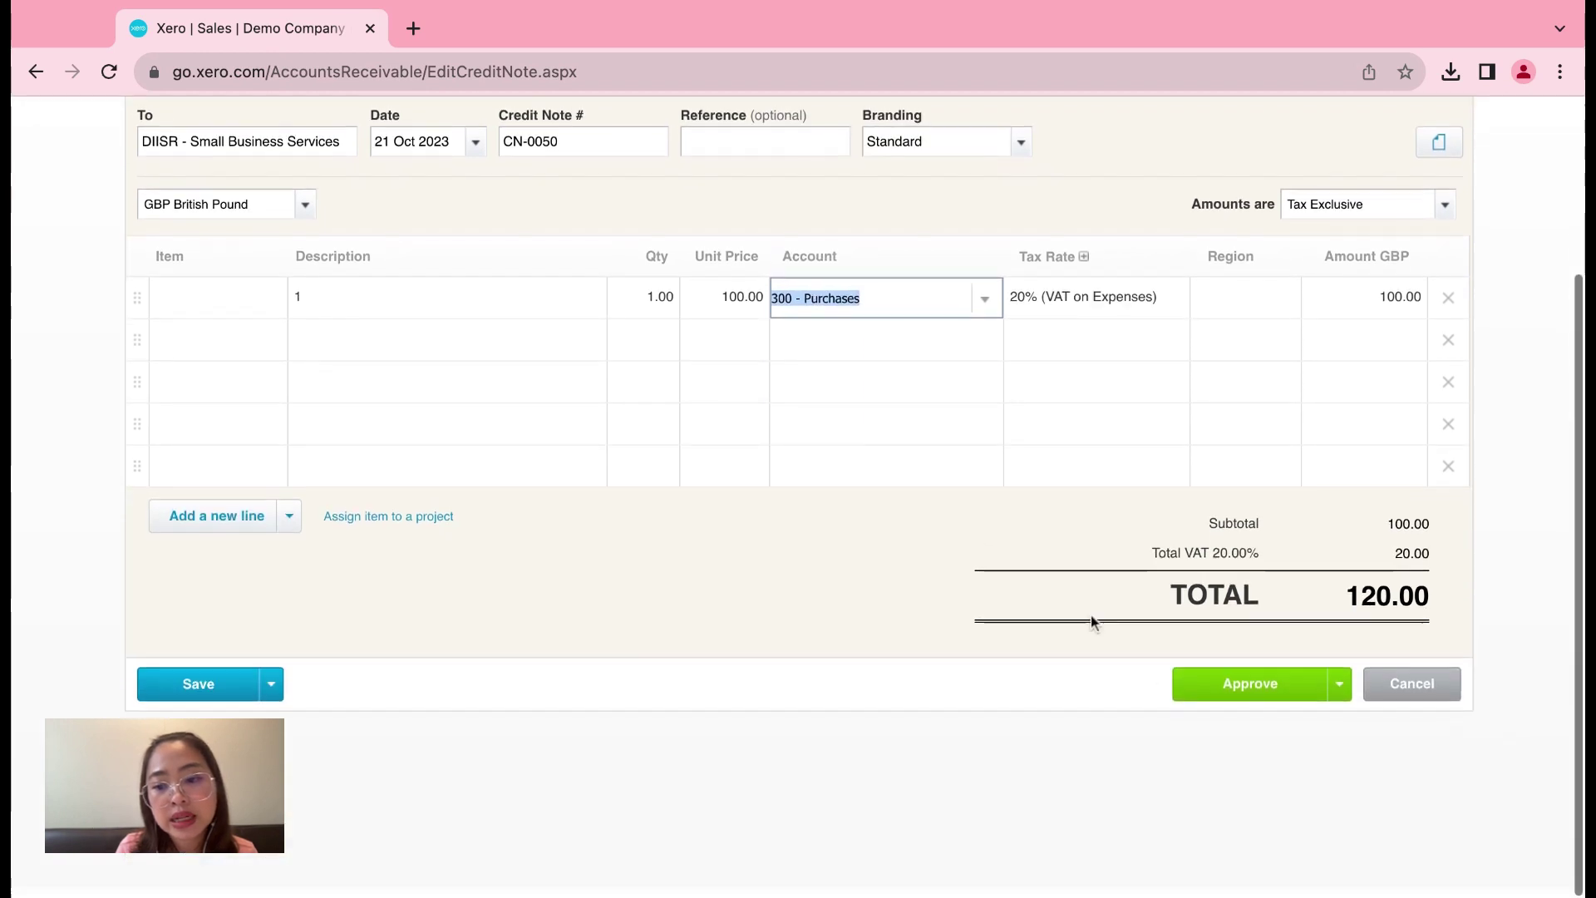
pyautogui.click(1194, 697)
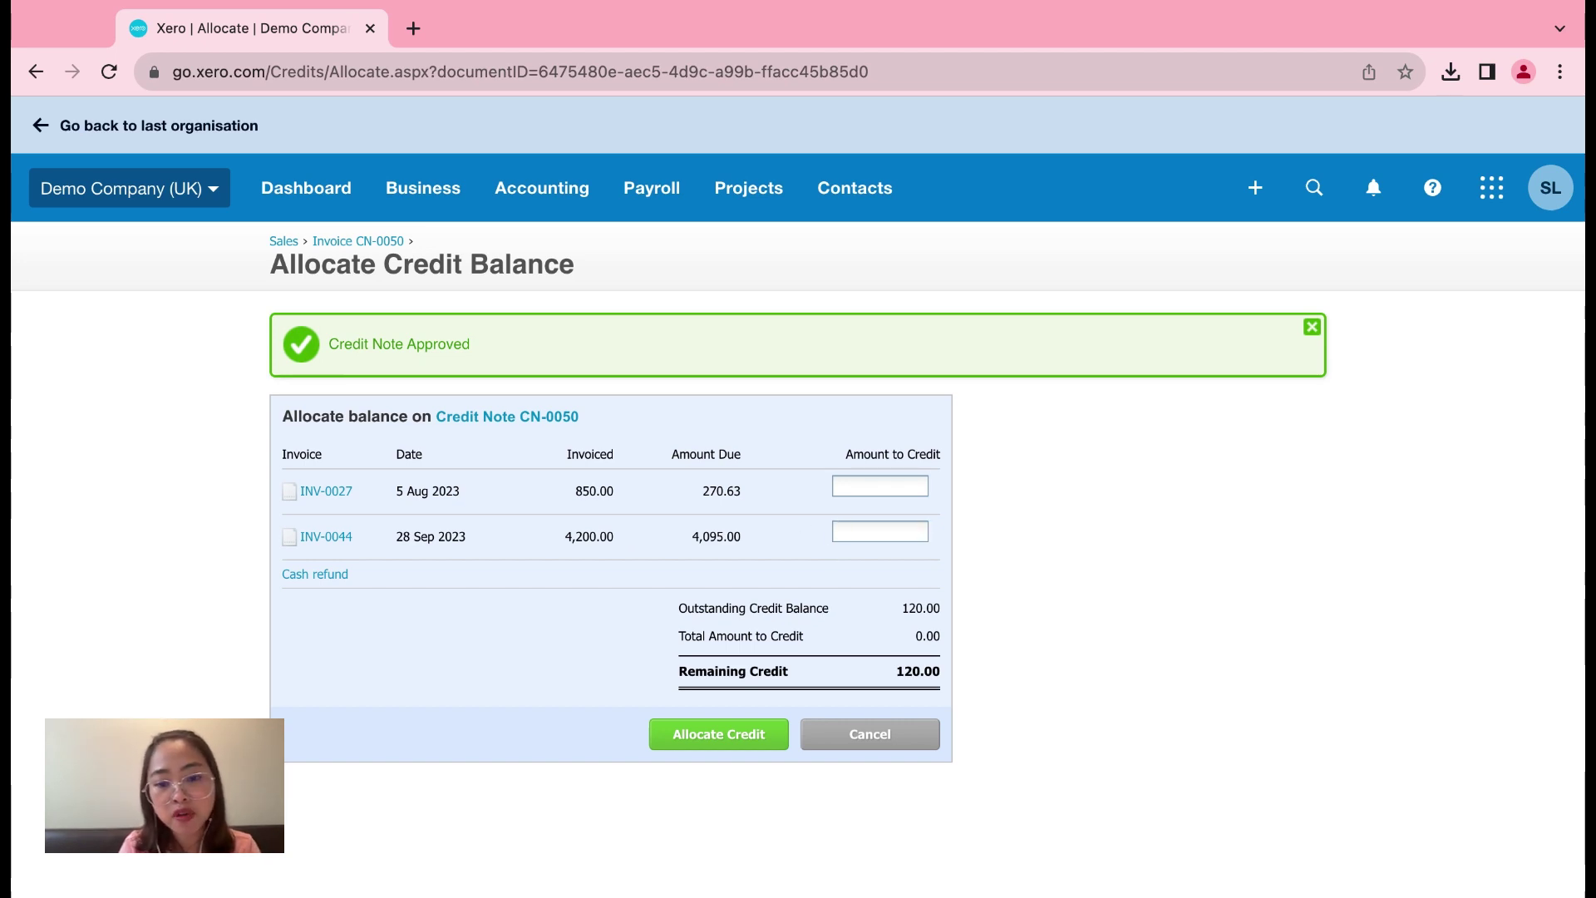
# Try to allocate credit of 4095 to the 28 Sep 2023 invoice and 850 to the 5 Aug 2023 invoice
pyautogui.write('95')
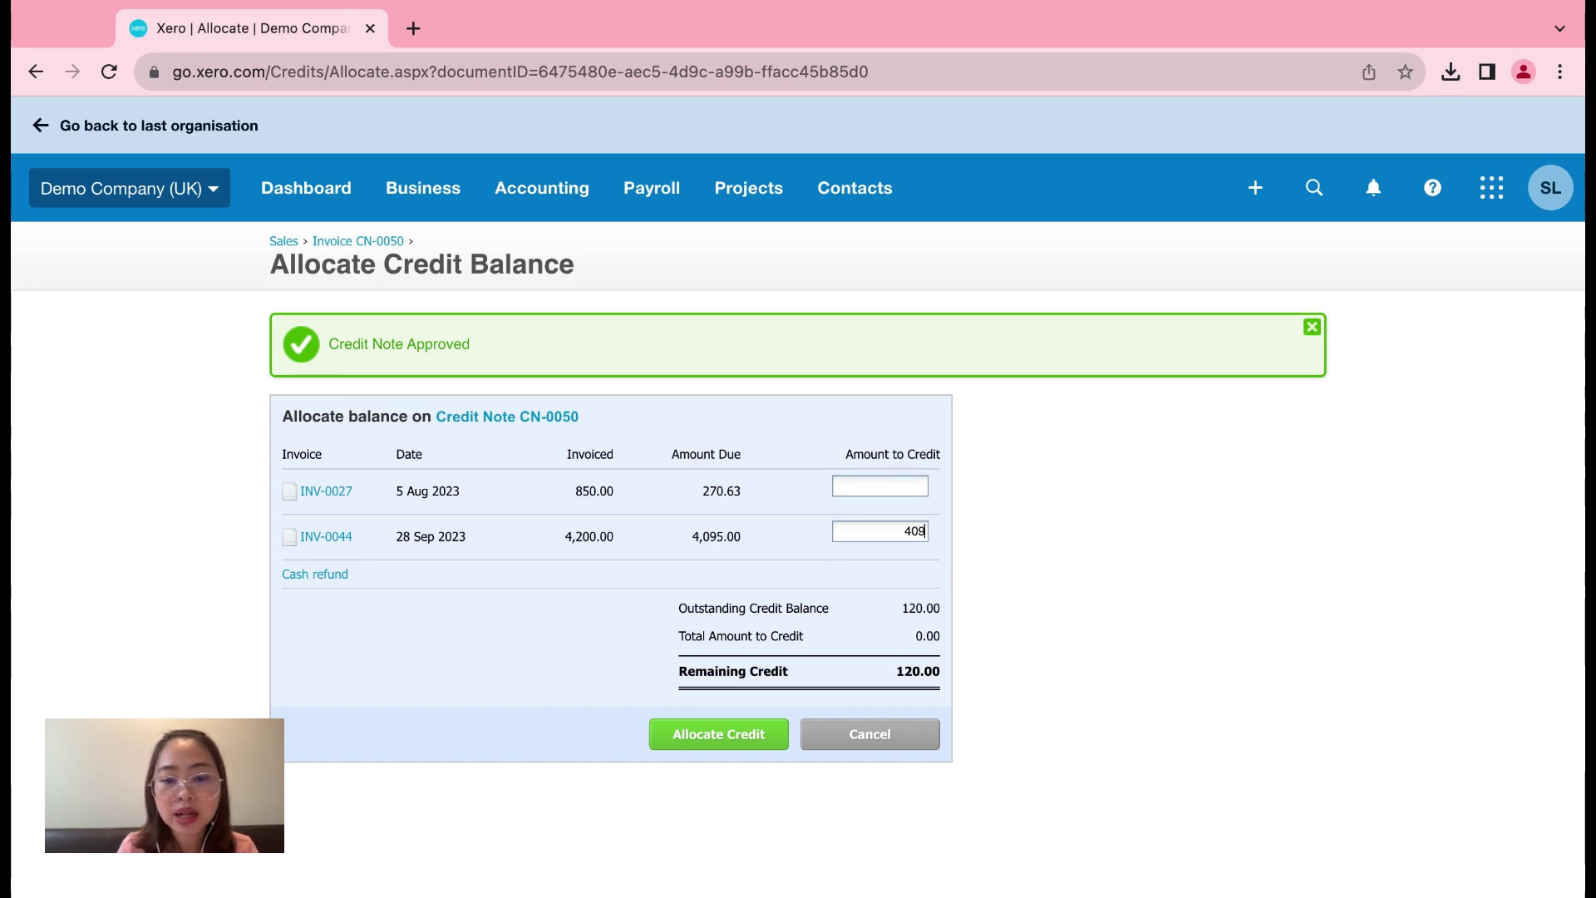
pyautogui.click(874, 489)
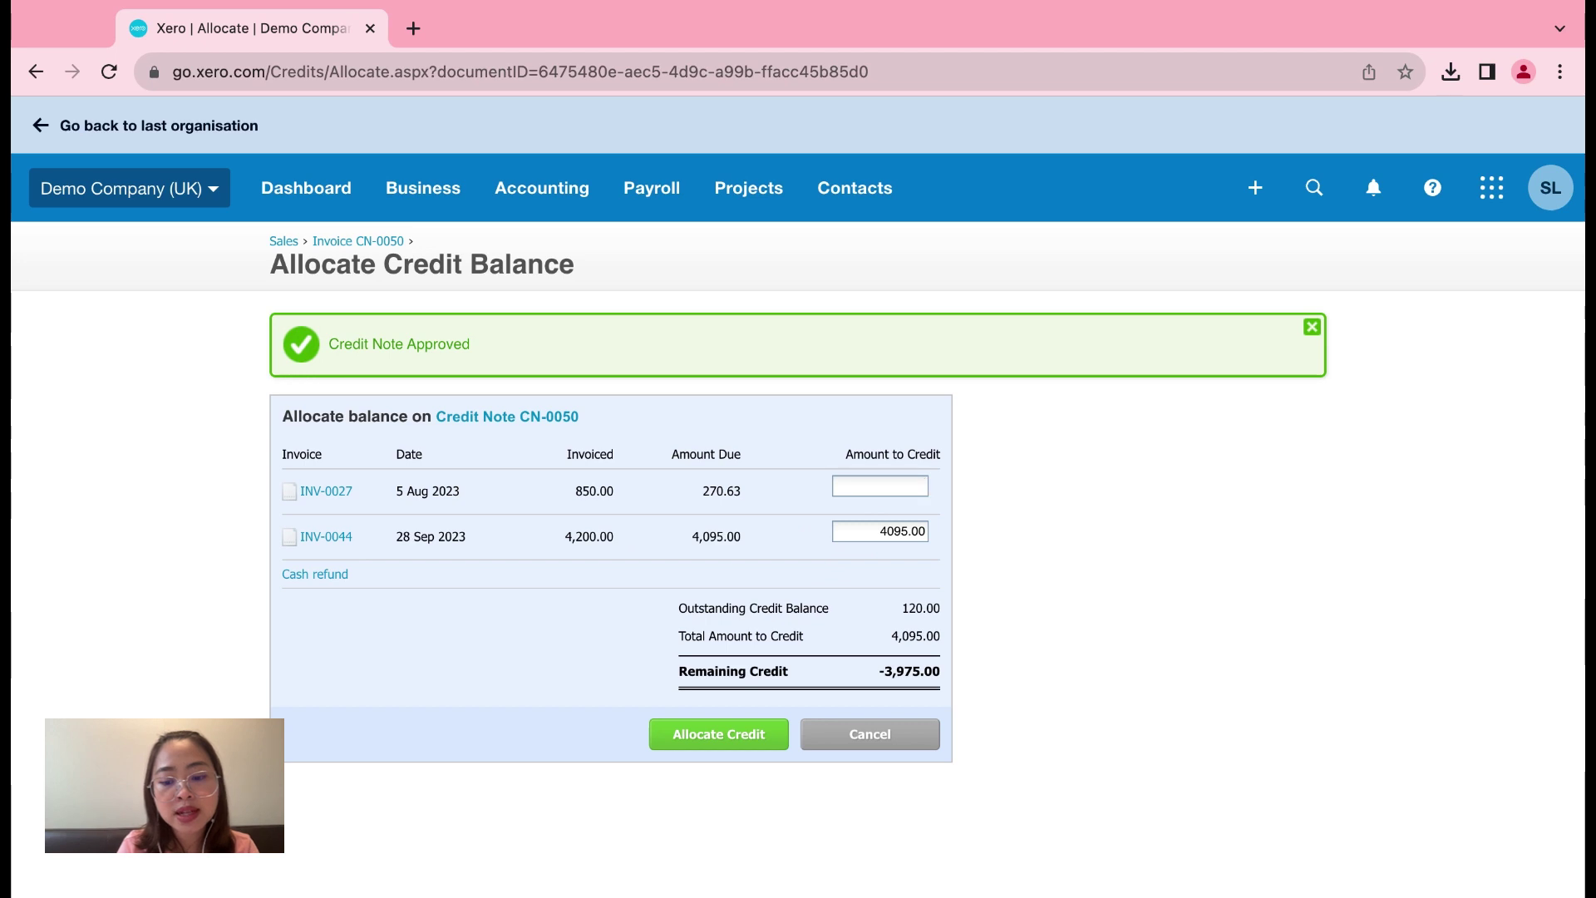
pyautogui.write('850')
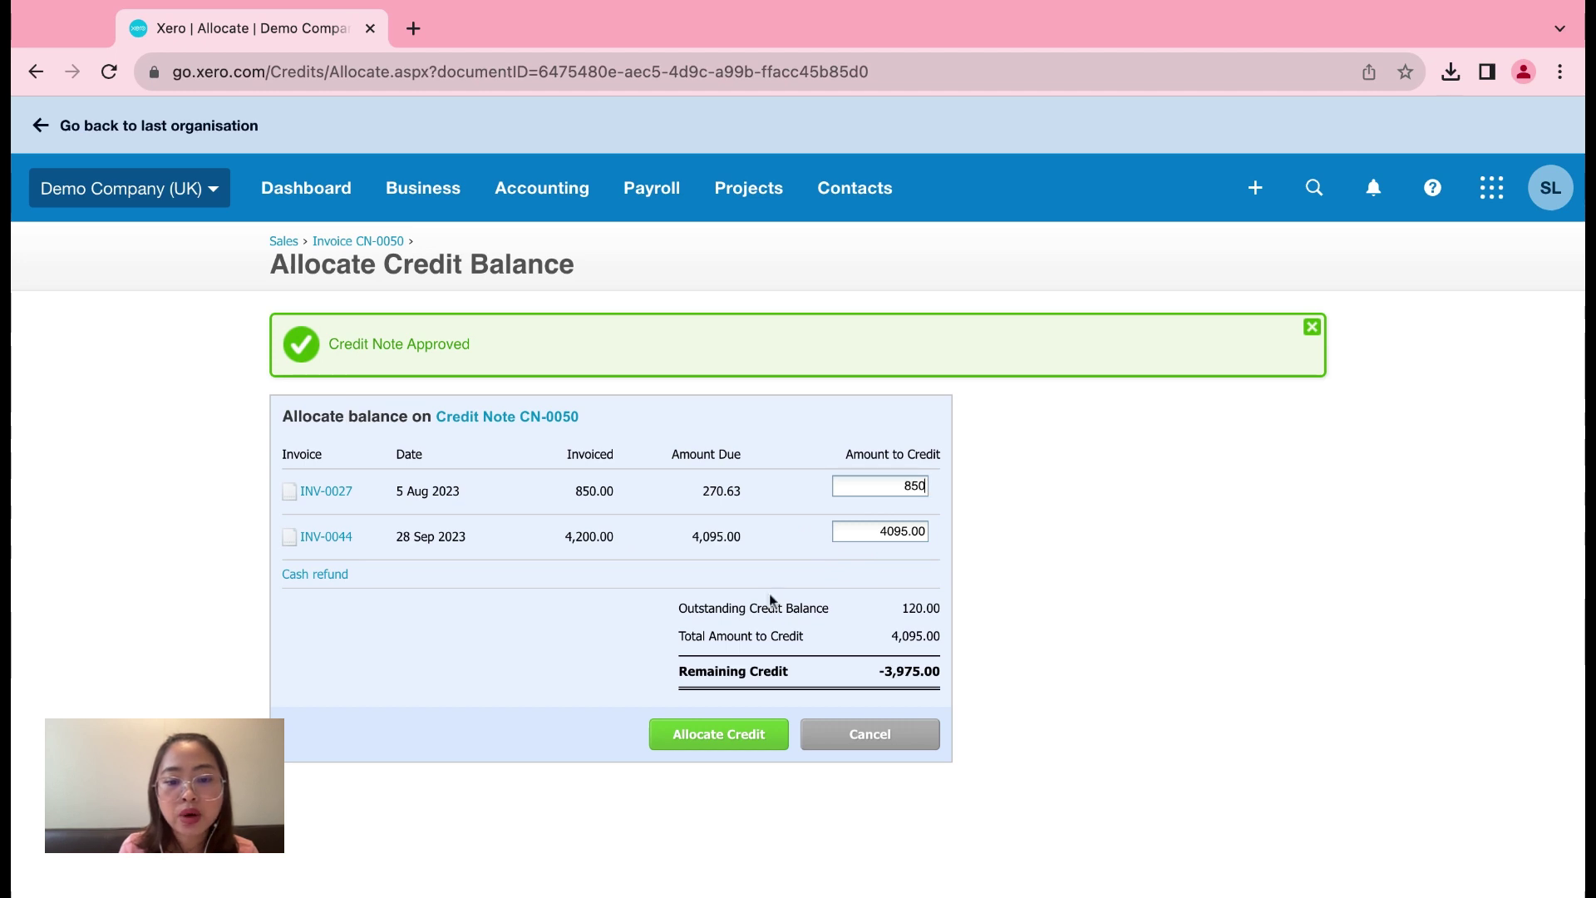
pyautogui.click(697, 734)
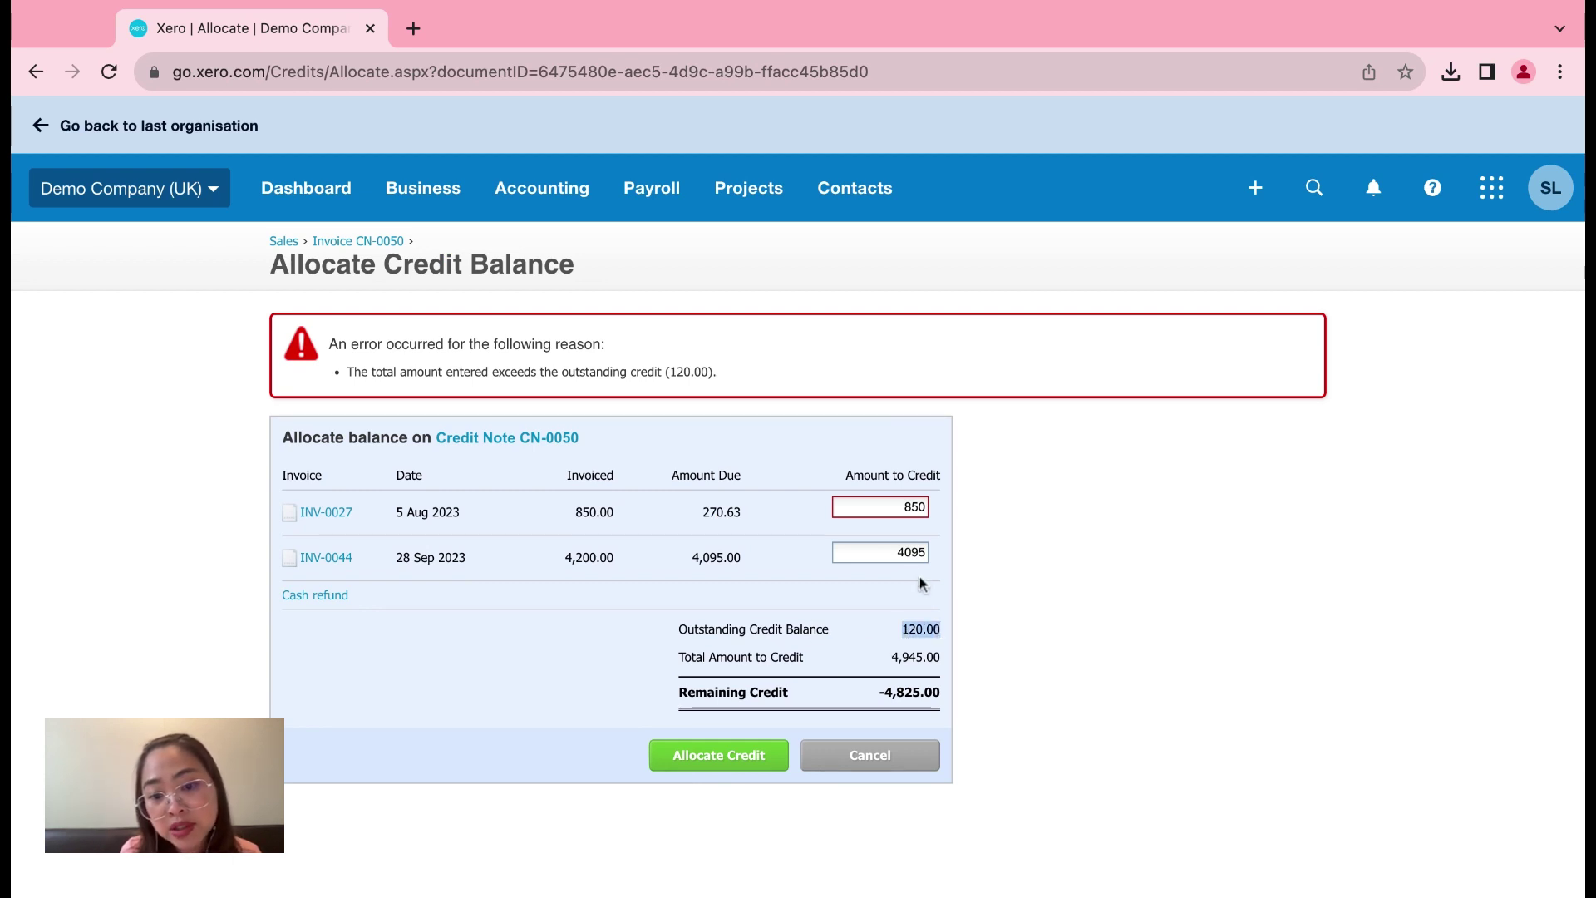
# Allocate 100 of the credit to the 28 Sep 2023 invoice and 20 to the 5 Aug 2023 invoice
pyautogui.click(886, 547)
pyautogui.click(887, 547)
pyautogui.write('100')
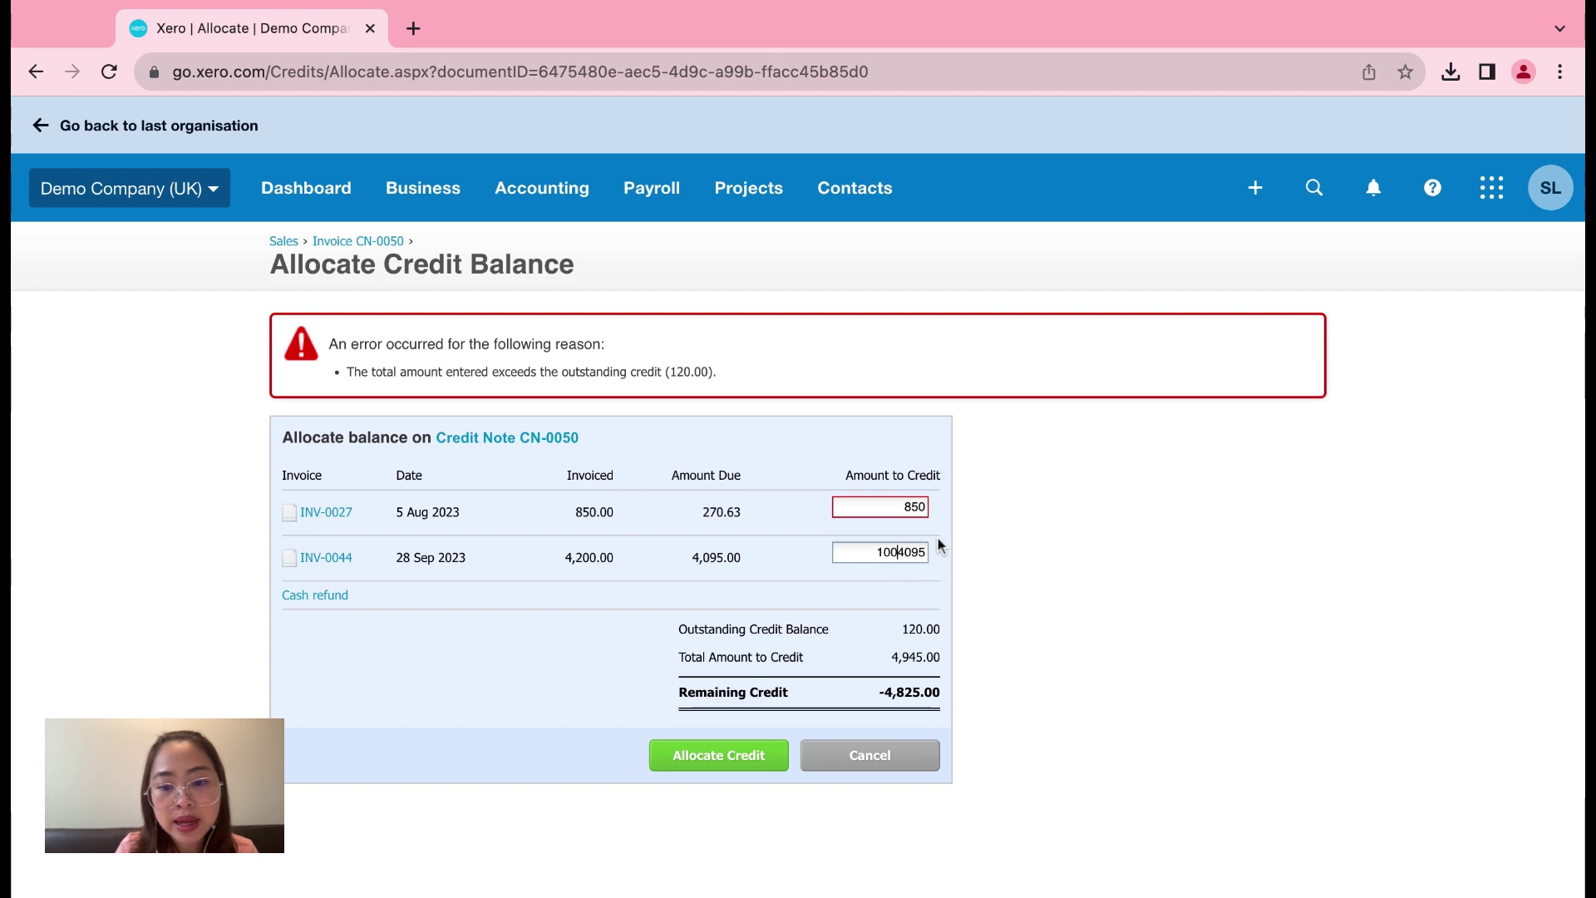
pyautogui.doubleClick(873, 555)
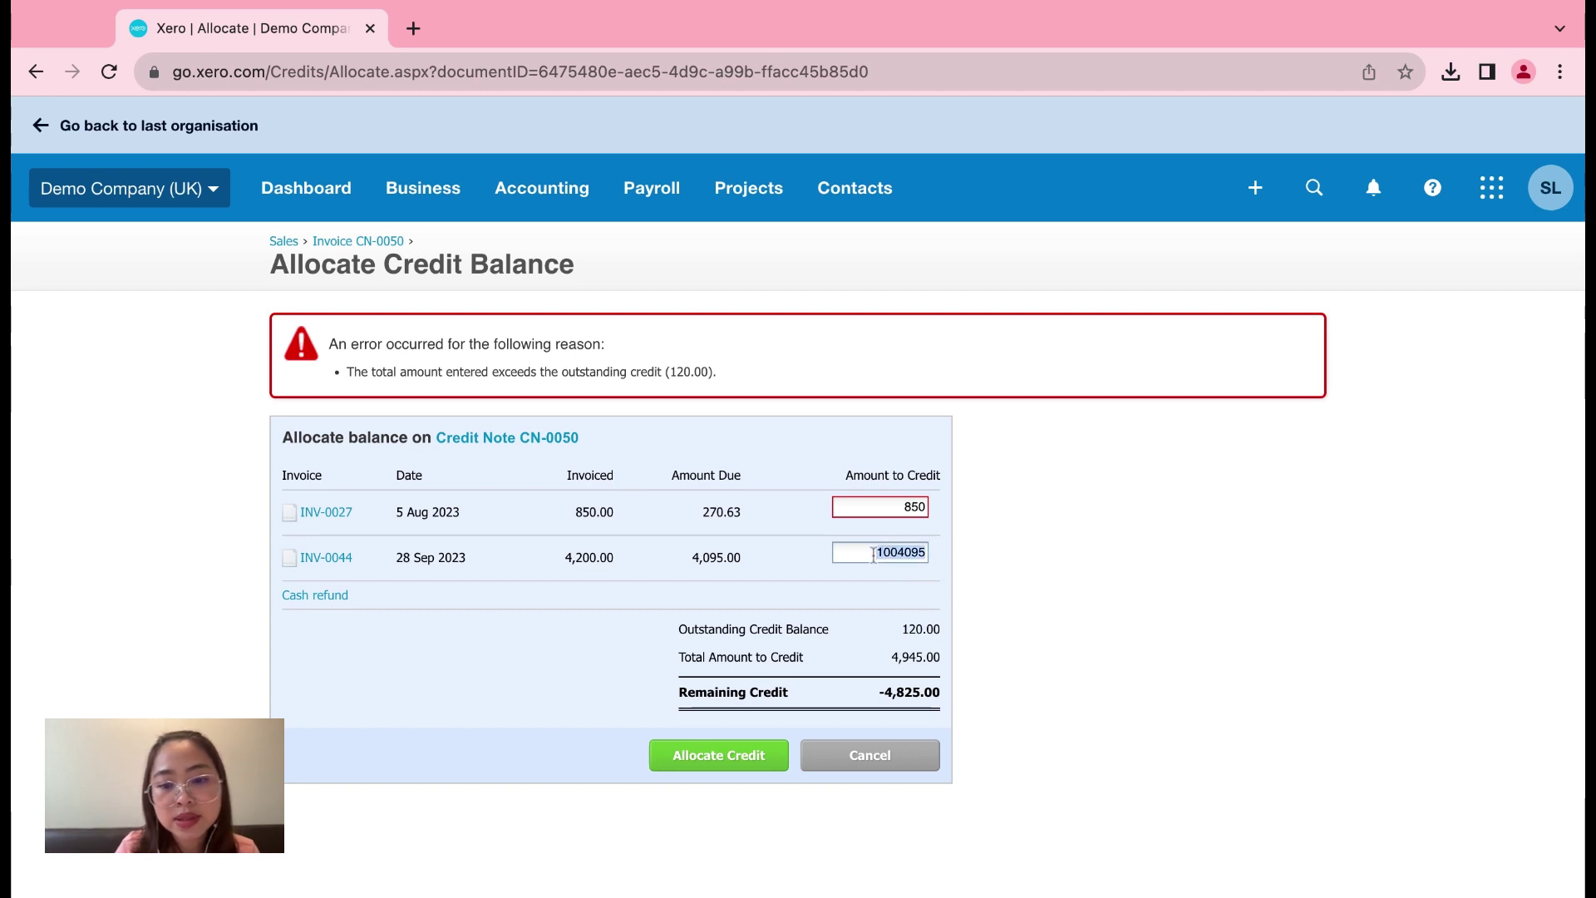
pyautogui.write('100')
pyautogui.doubleClick(923, 505)
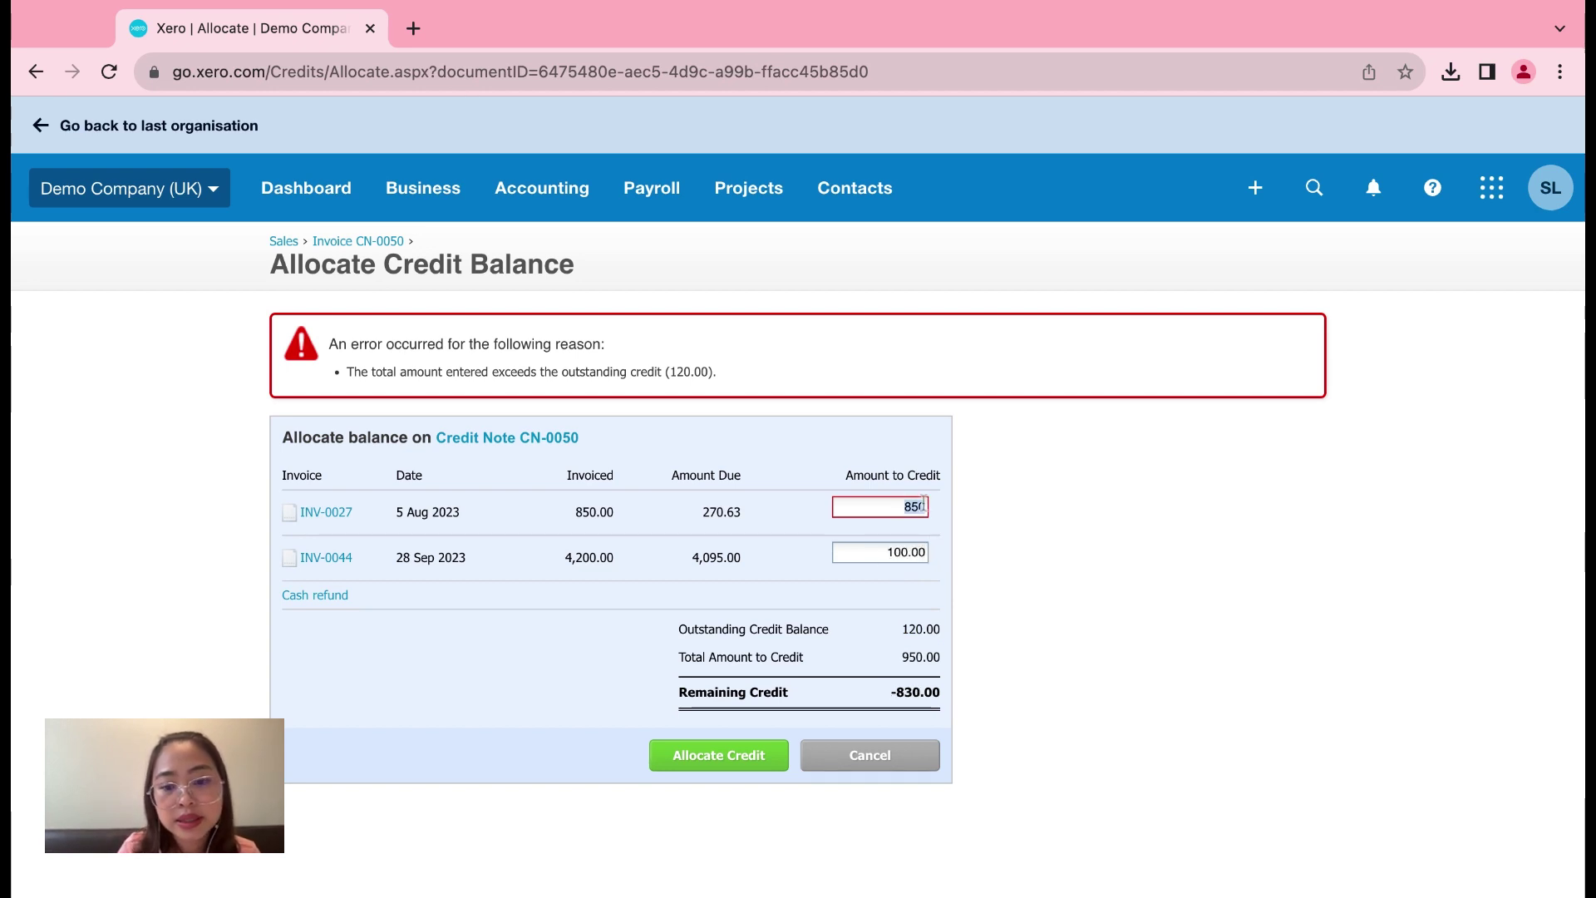
pyautogui.write('20')
pyautogui.click(697, 772)
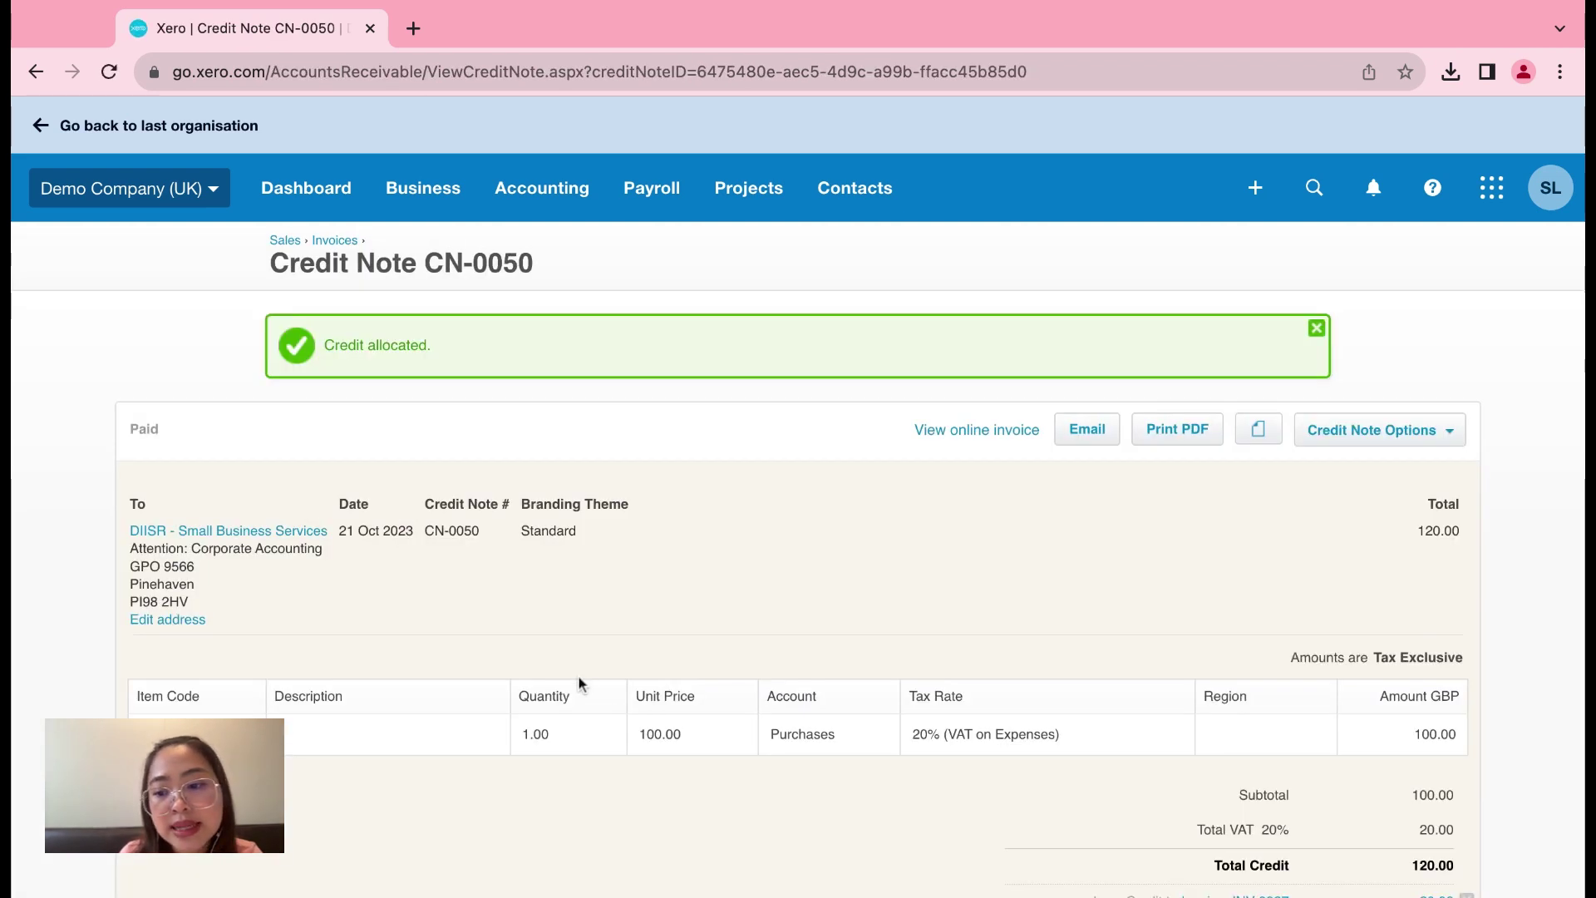
# Review the allocations on the credit note, then open invoice INV-0044 and check its credit note deductions and amount due
pyautogui.scroll(-3, 577, 676)
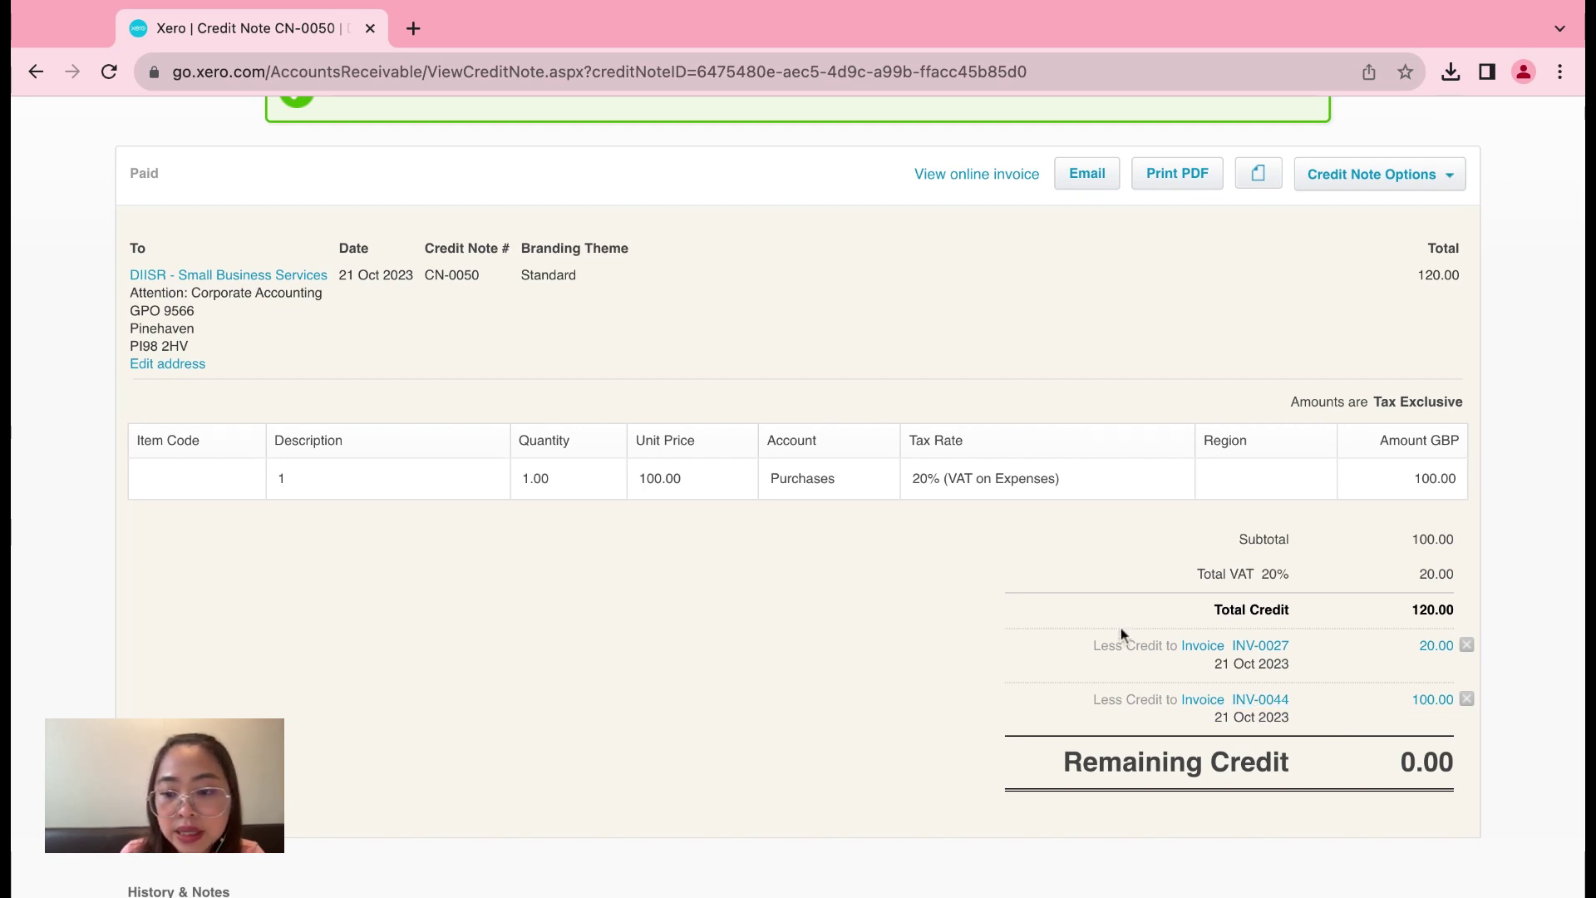
pyautogui.click(1233, 705)
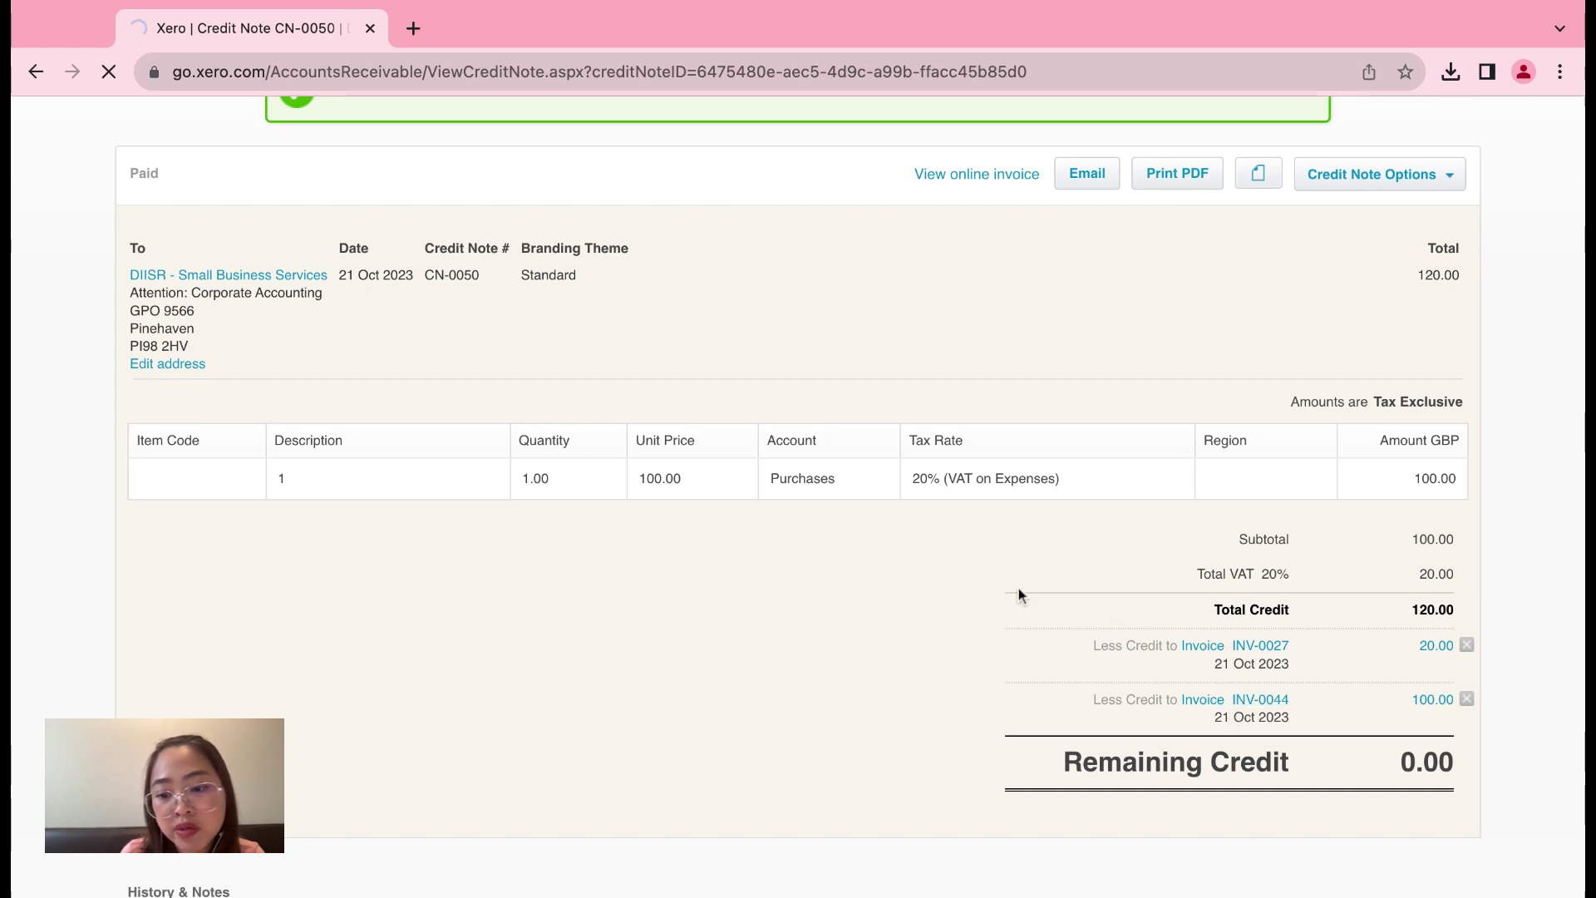
pyautogui.scroll(-4, 1247, 632)
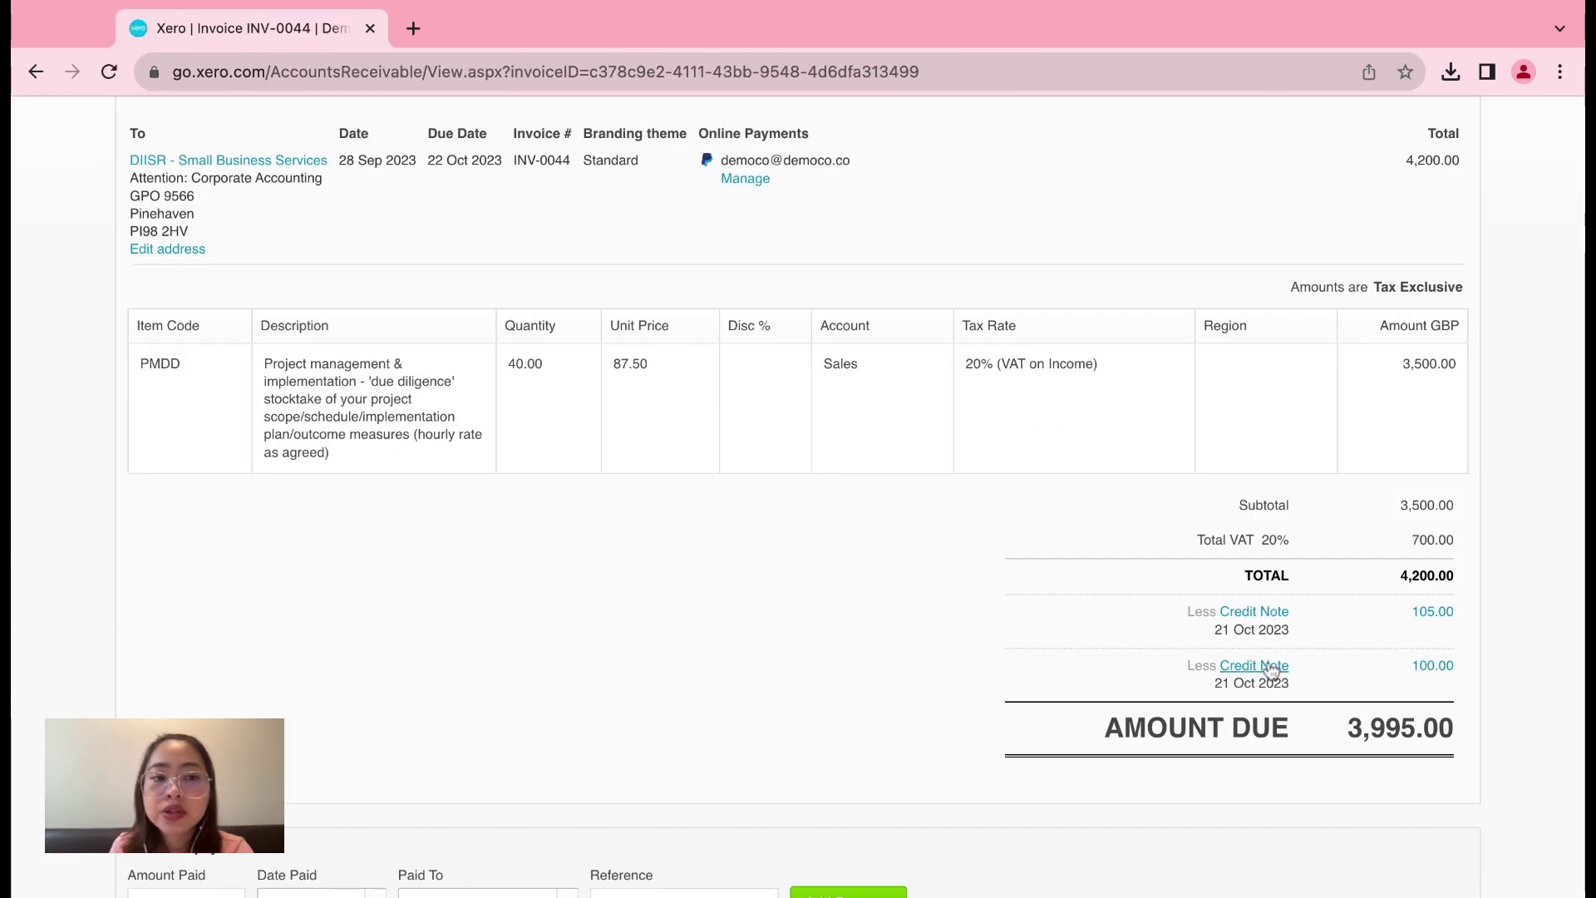
pyautogui.scroll(5, 849, 670)
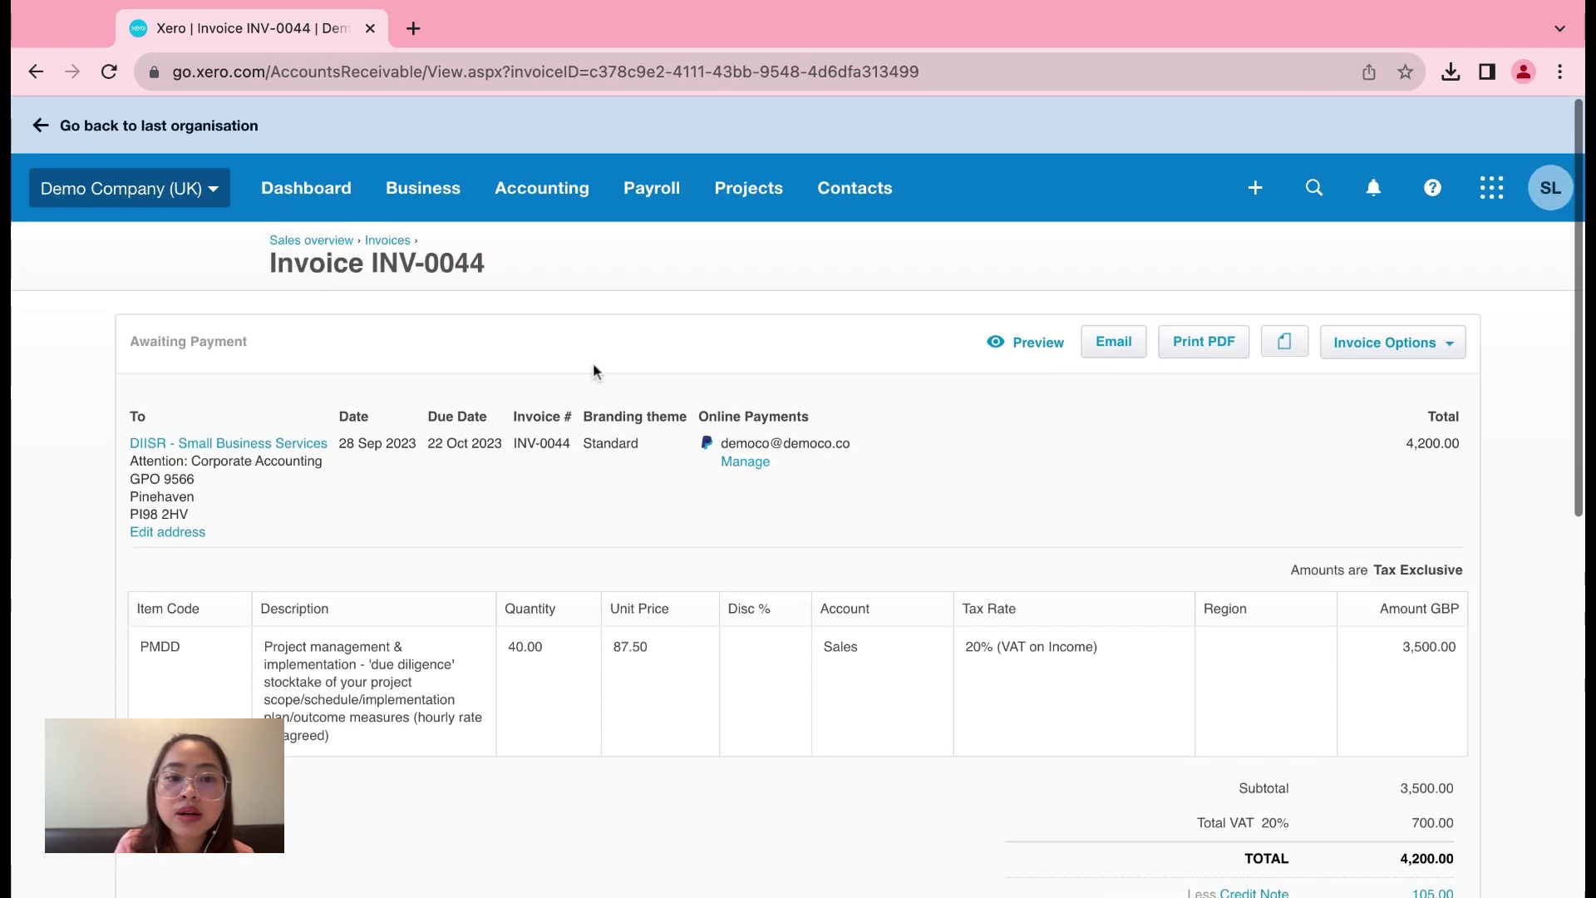
# Return to the invoices list, open the customer statements and choose Outstanding as the statement type
pyautogui.click(388, 240)
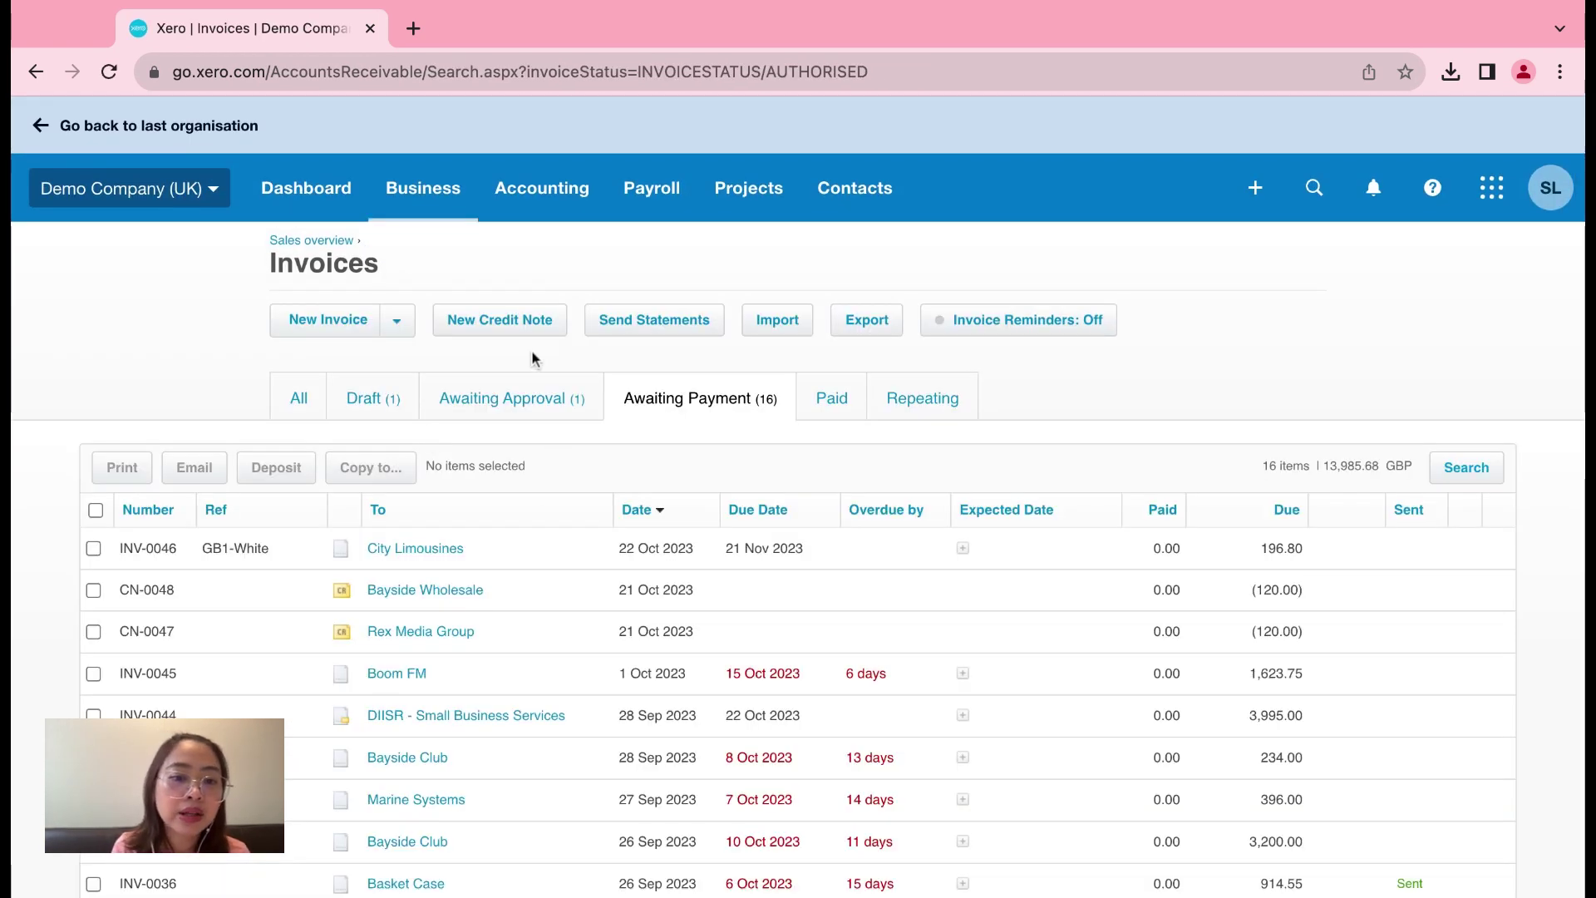
pyautogui.click(654, 320)
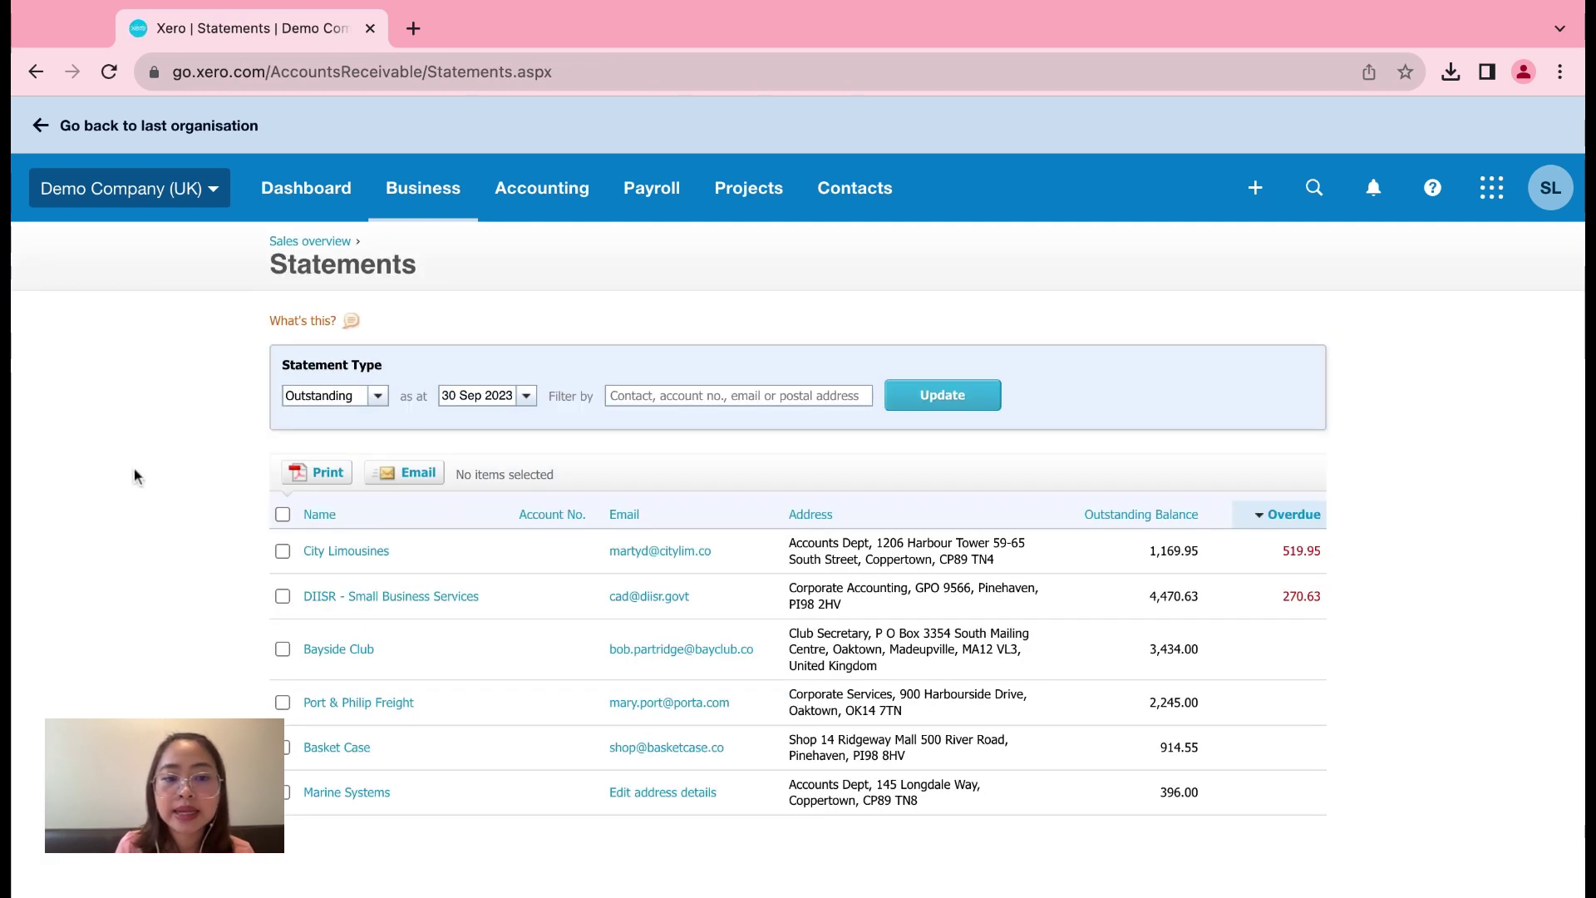
pyautogui.click(378, 396)
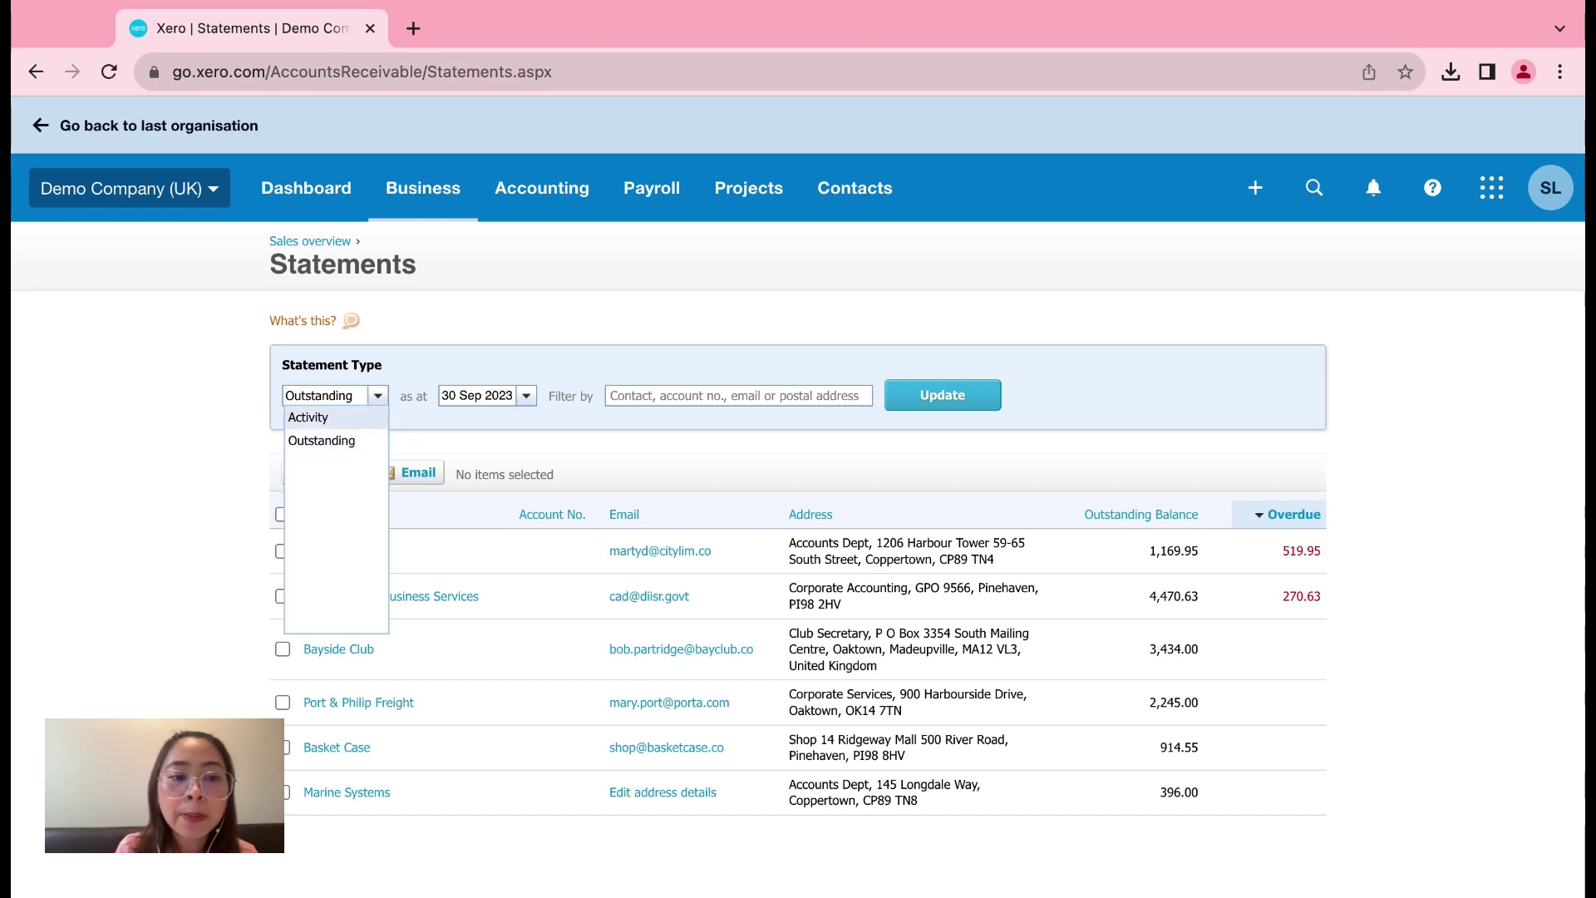
pyautogui.click(339, 443)
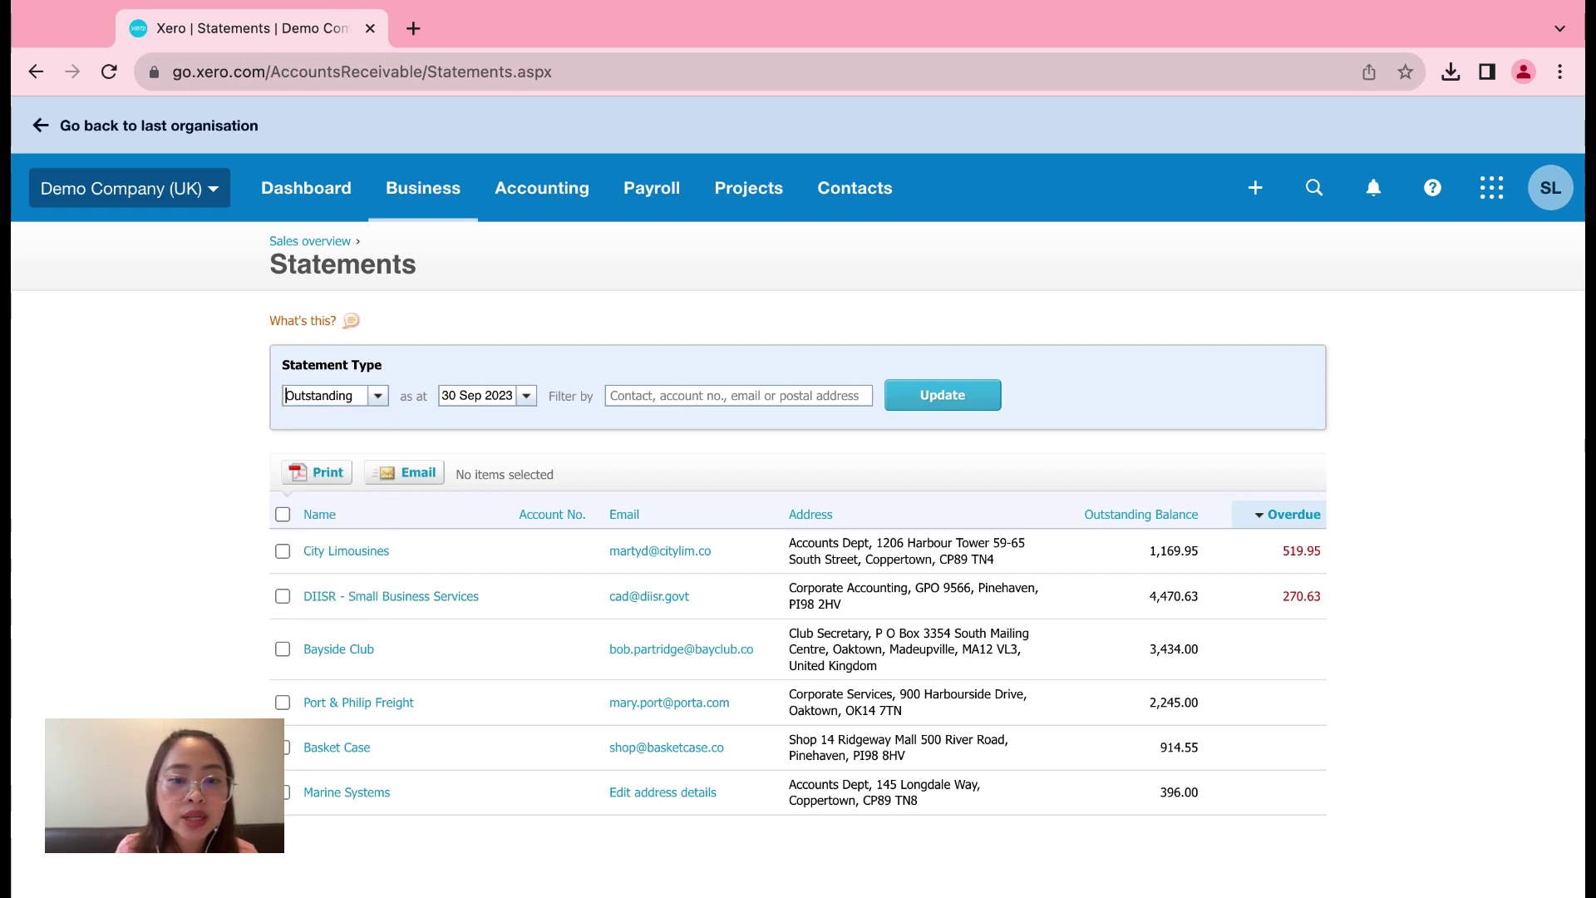
# Select City Limousines and print its outstanding statement
pyautogui.click(648, 395)
pyautogui.click(283, 552)
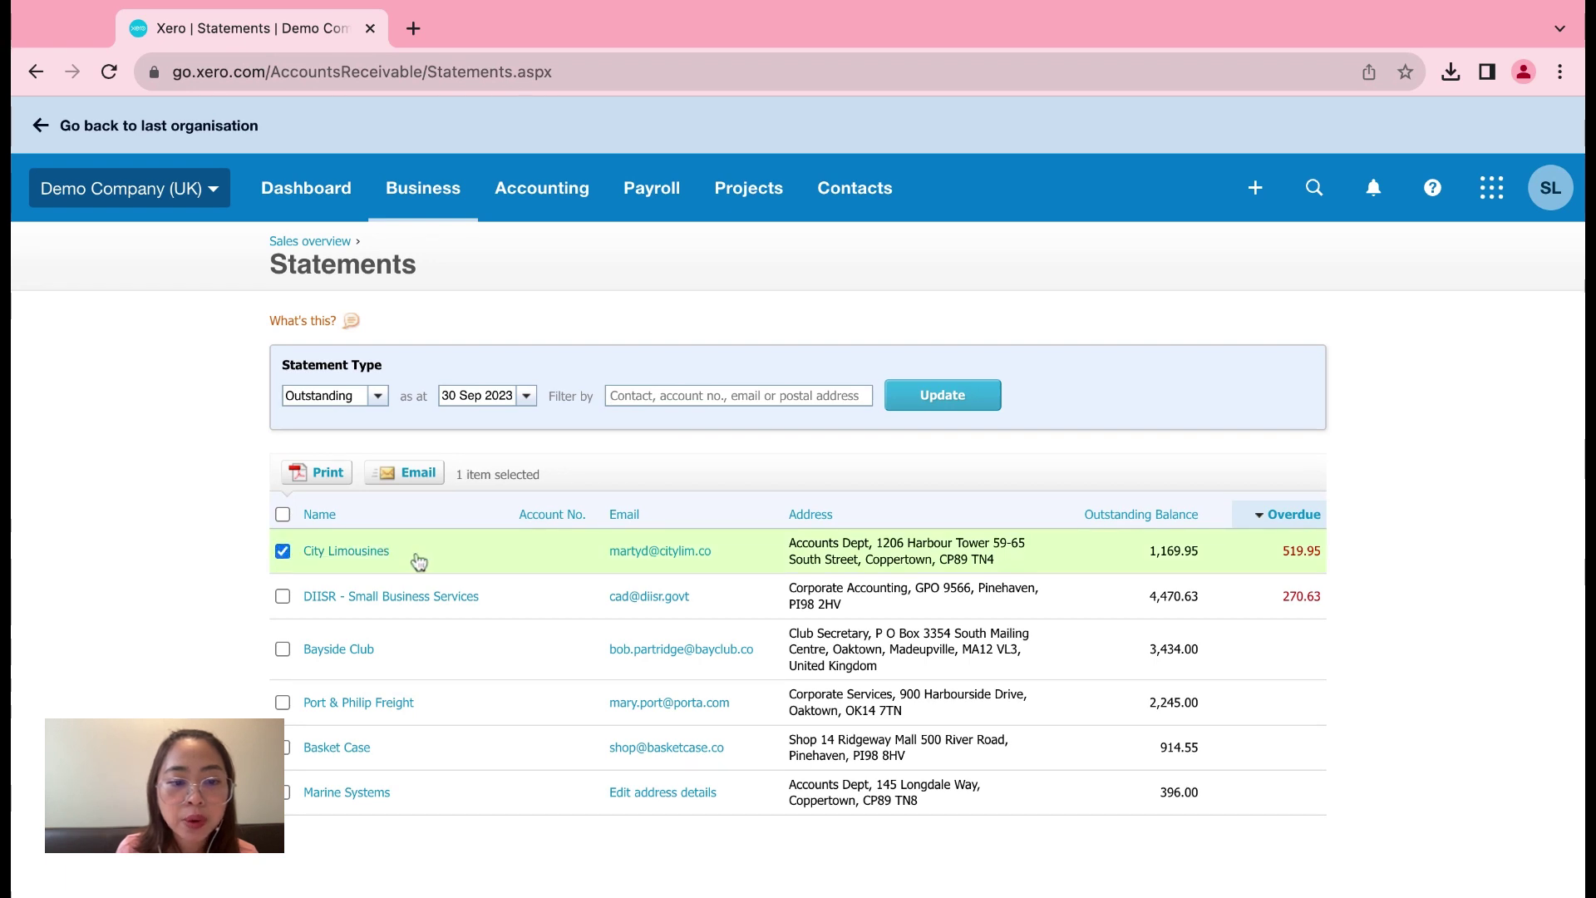
pyautogui.click(326, 482)
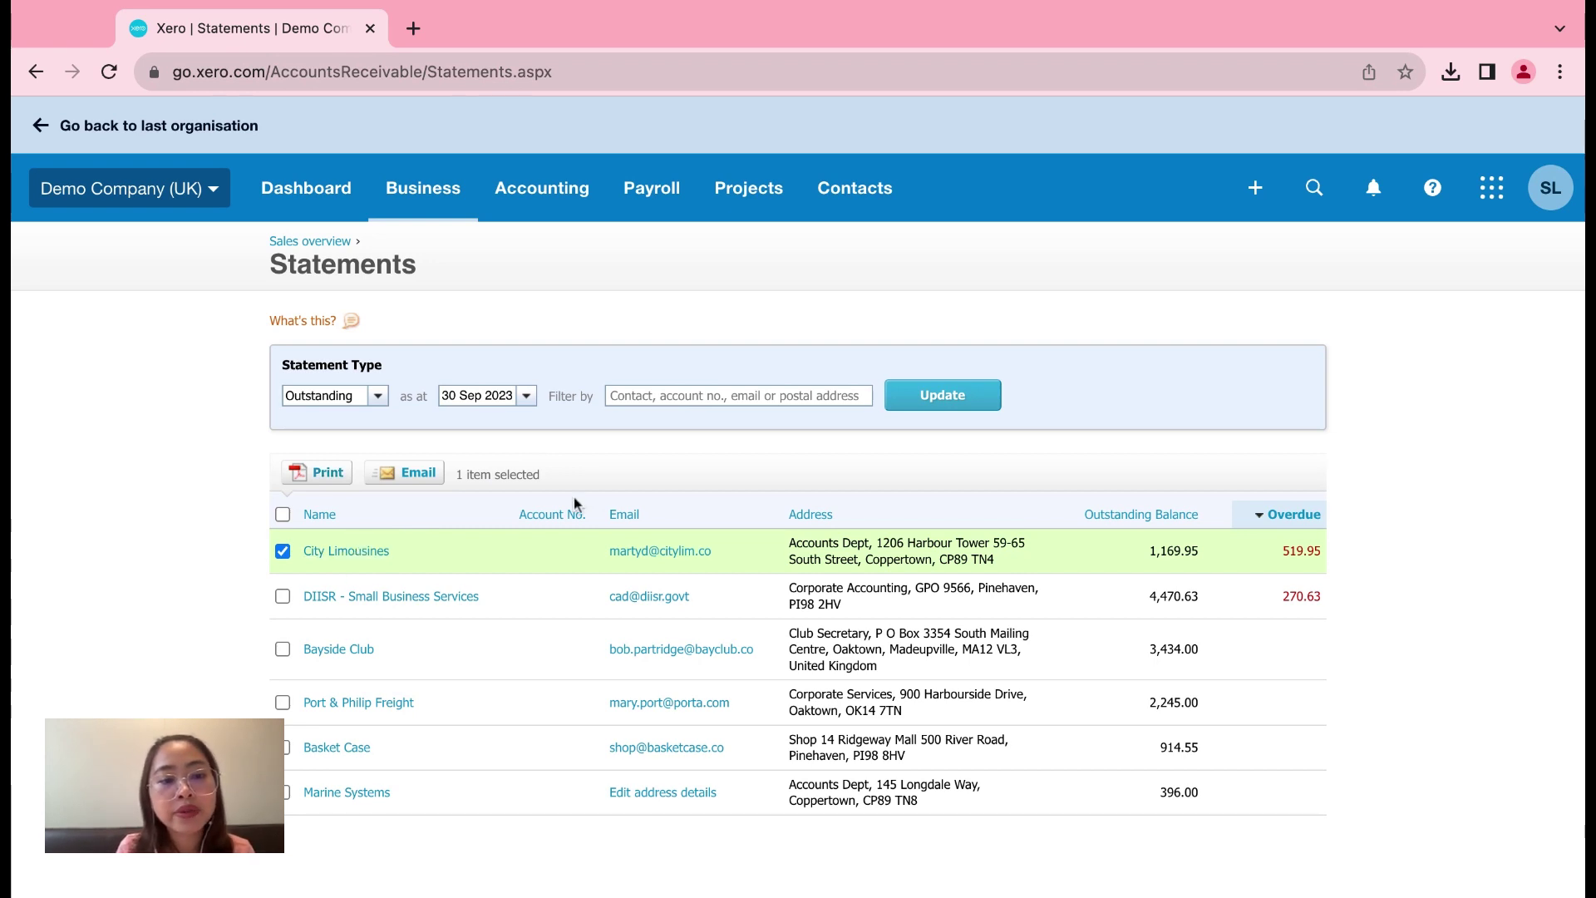
pyautogui.click(378, 396)
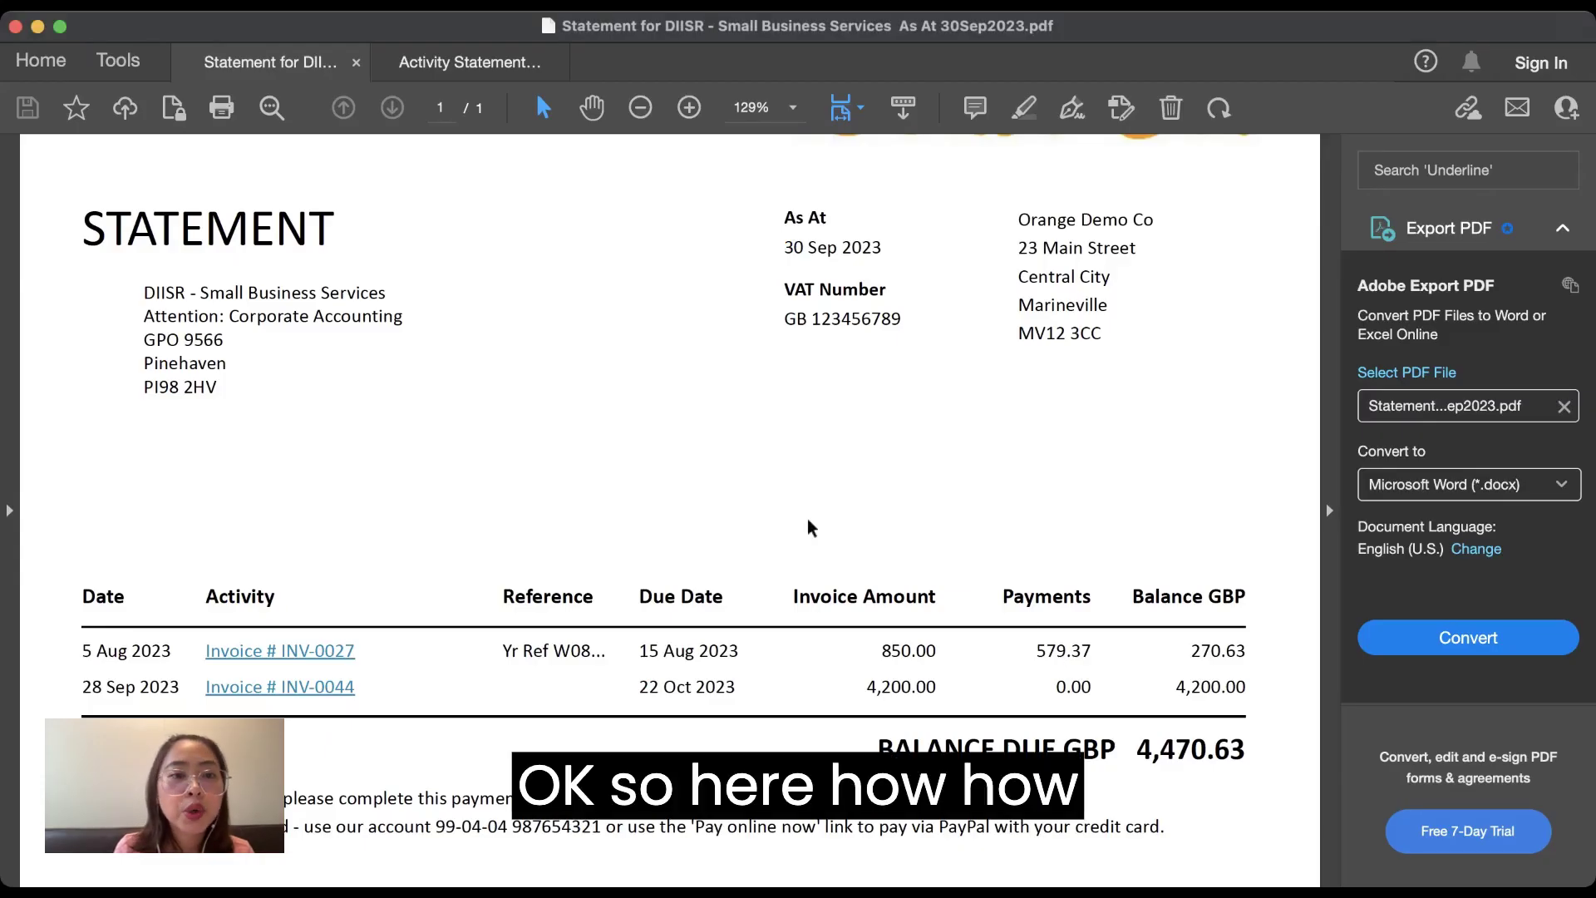
# In Adobe Acrobat, examine the outstanding statement for DIISR - Small Business Services, glancing at its activity statement for comparison
pyautogui.scroll(-1, 623, 556)
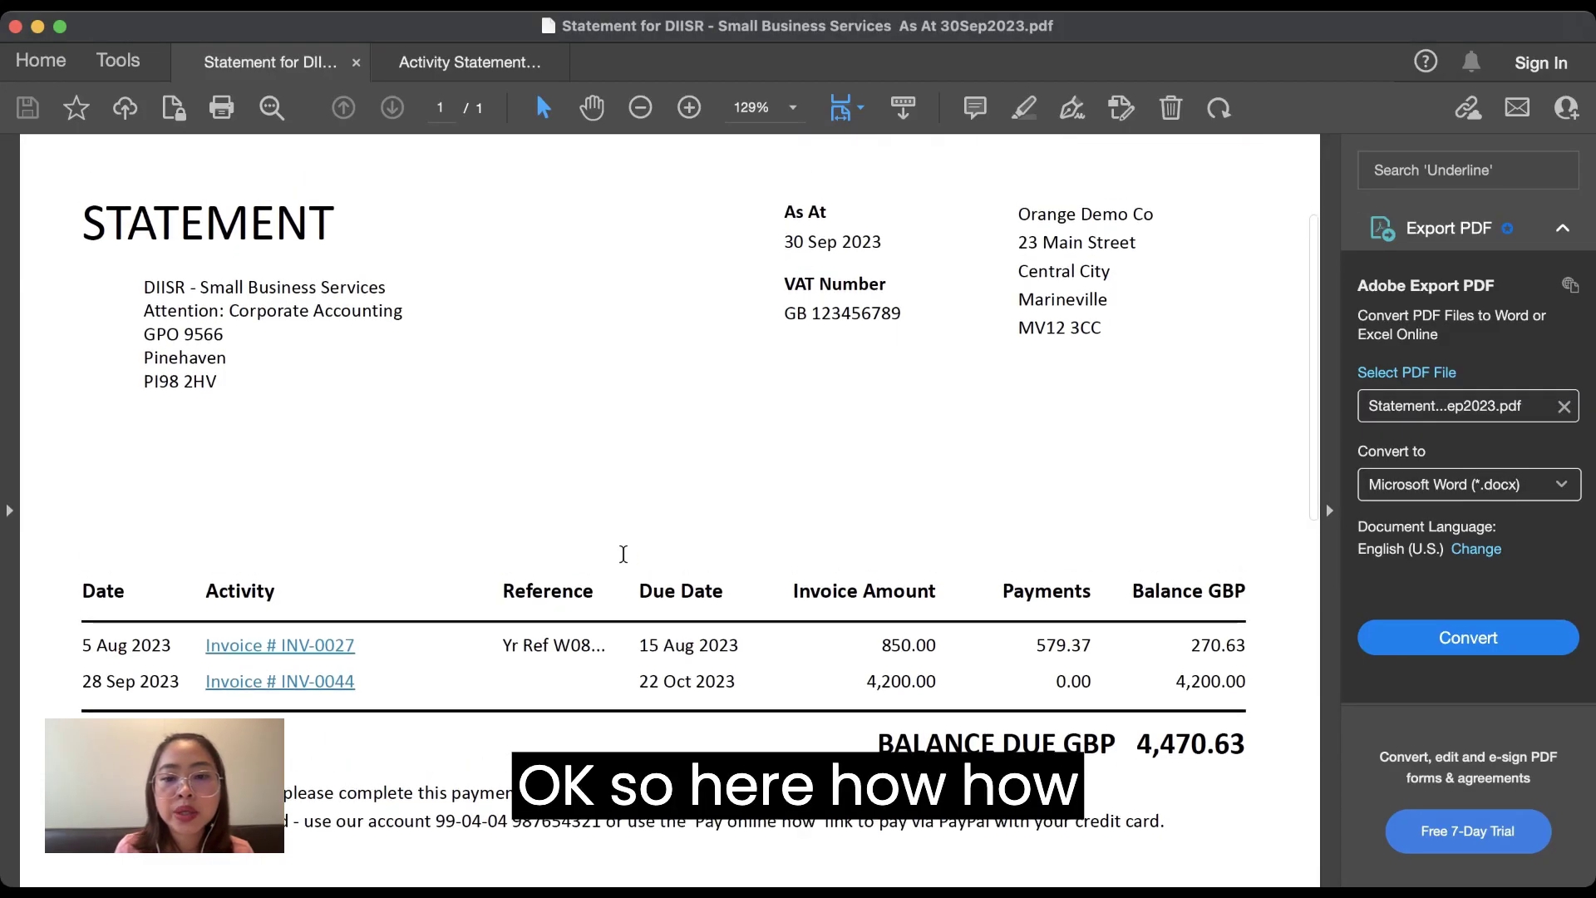
pyautogui.scroll(1, 623, 554)
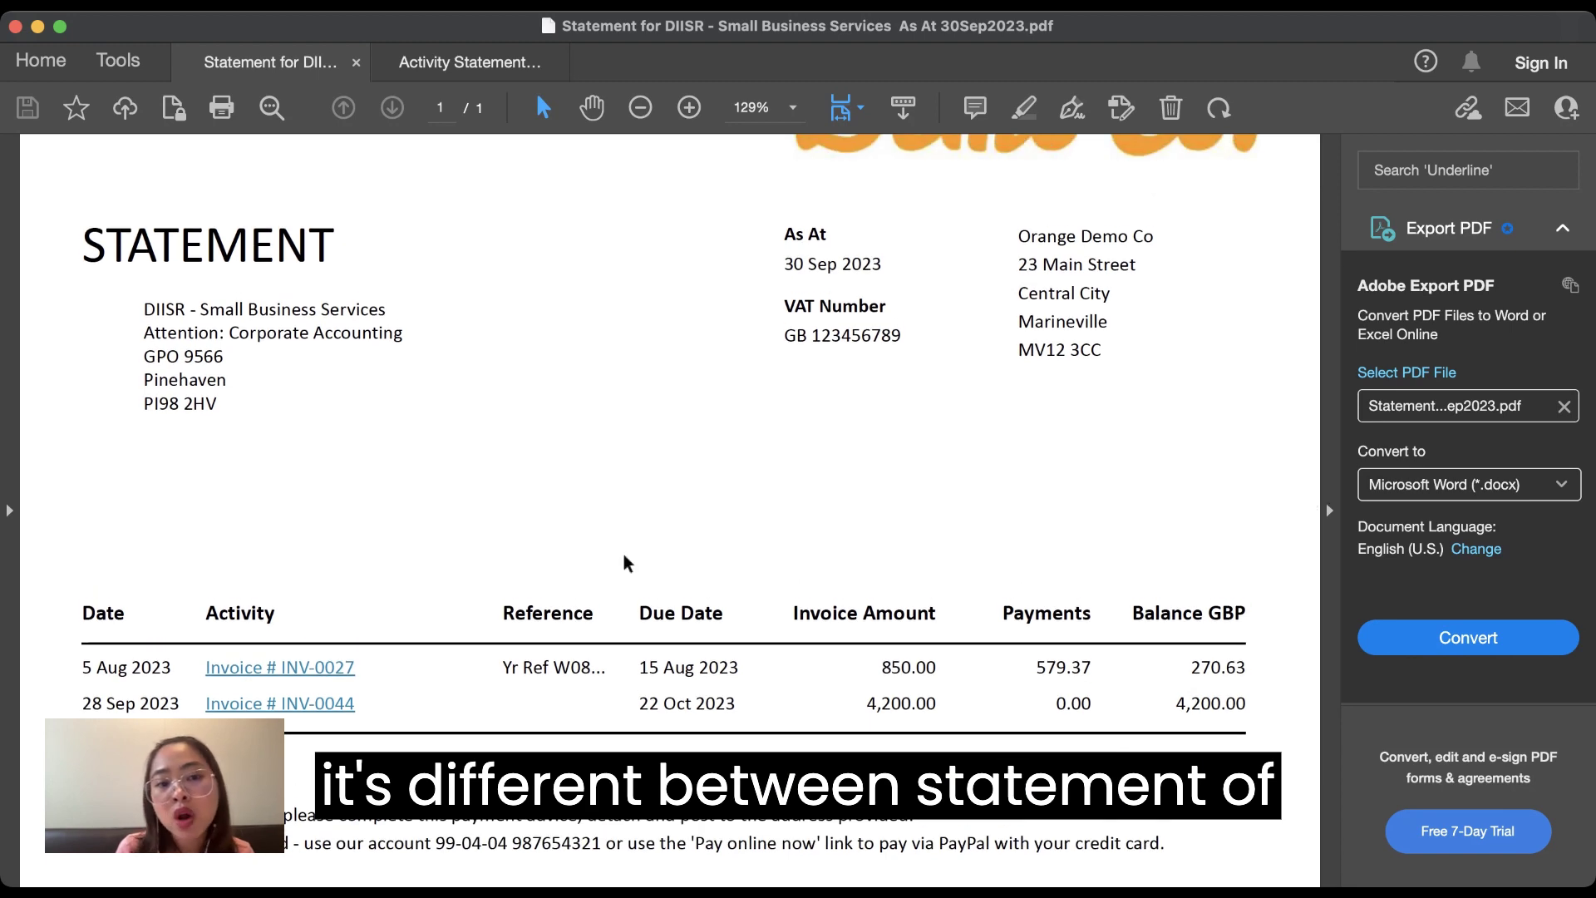
pyautogui.click(466, 62)
pyautogui.scroll(3, 287, 355)
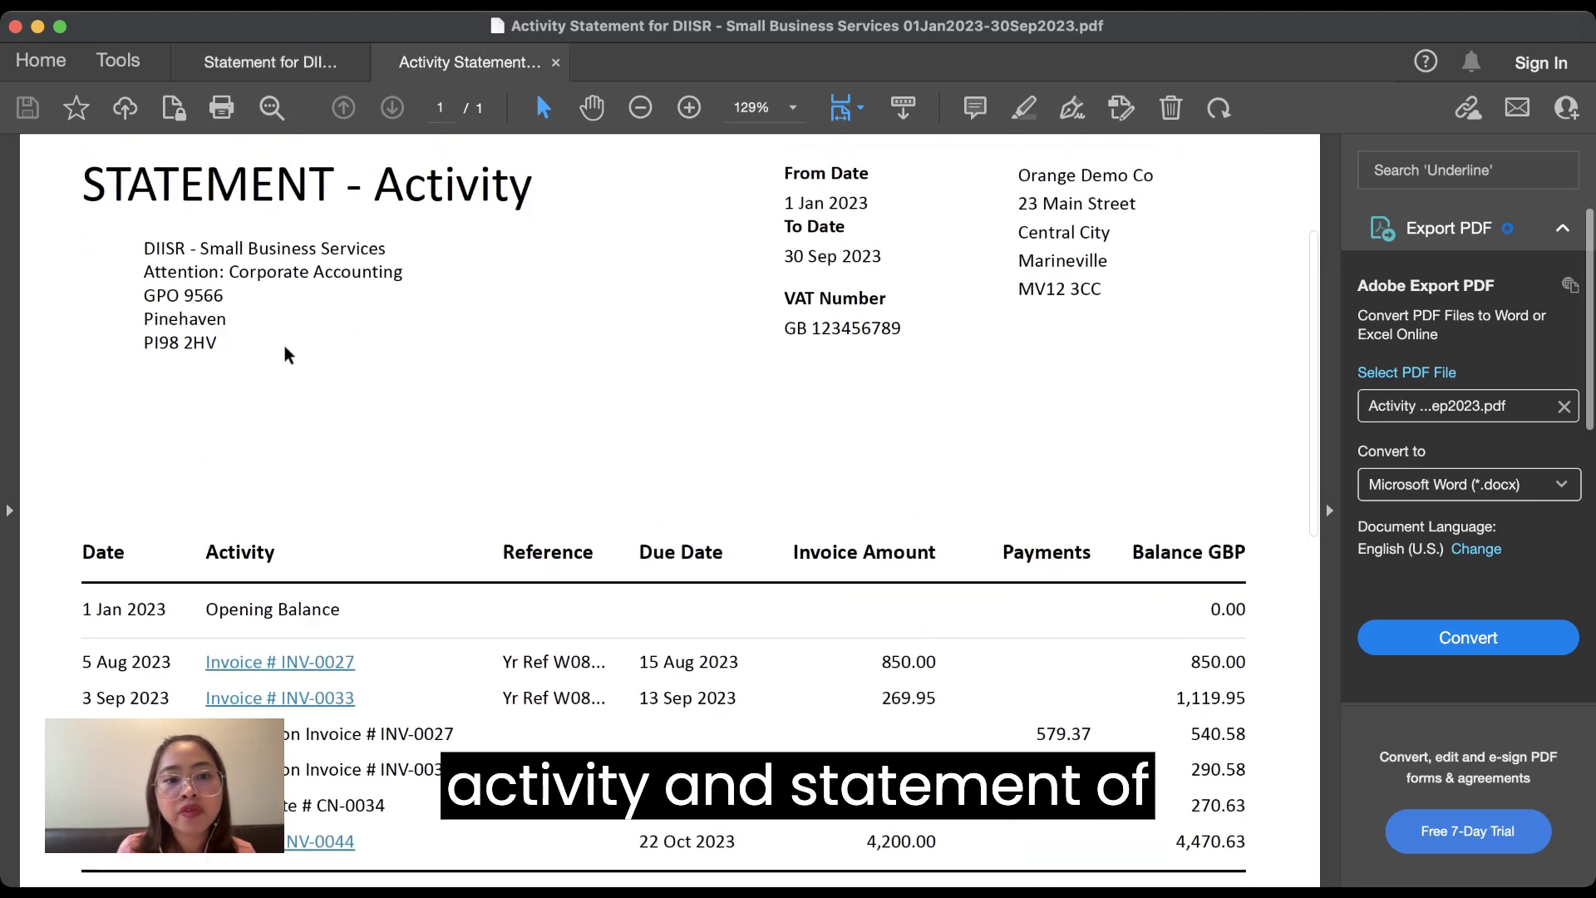
pyautogui.click(287, 67)
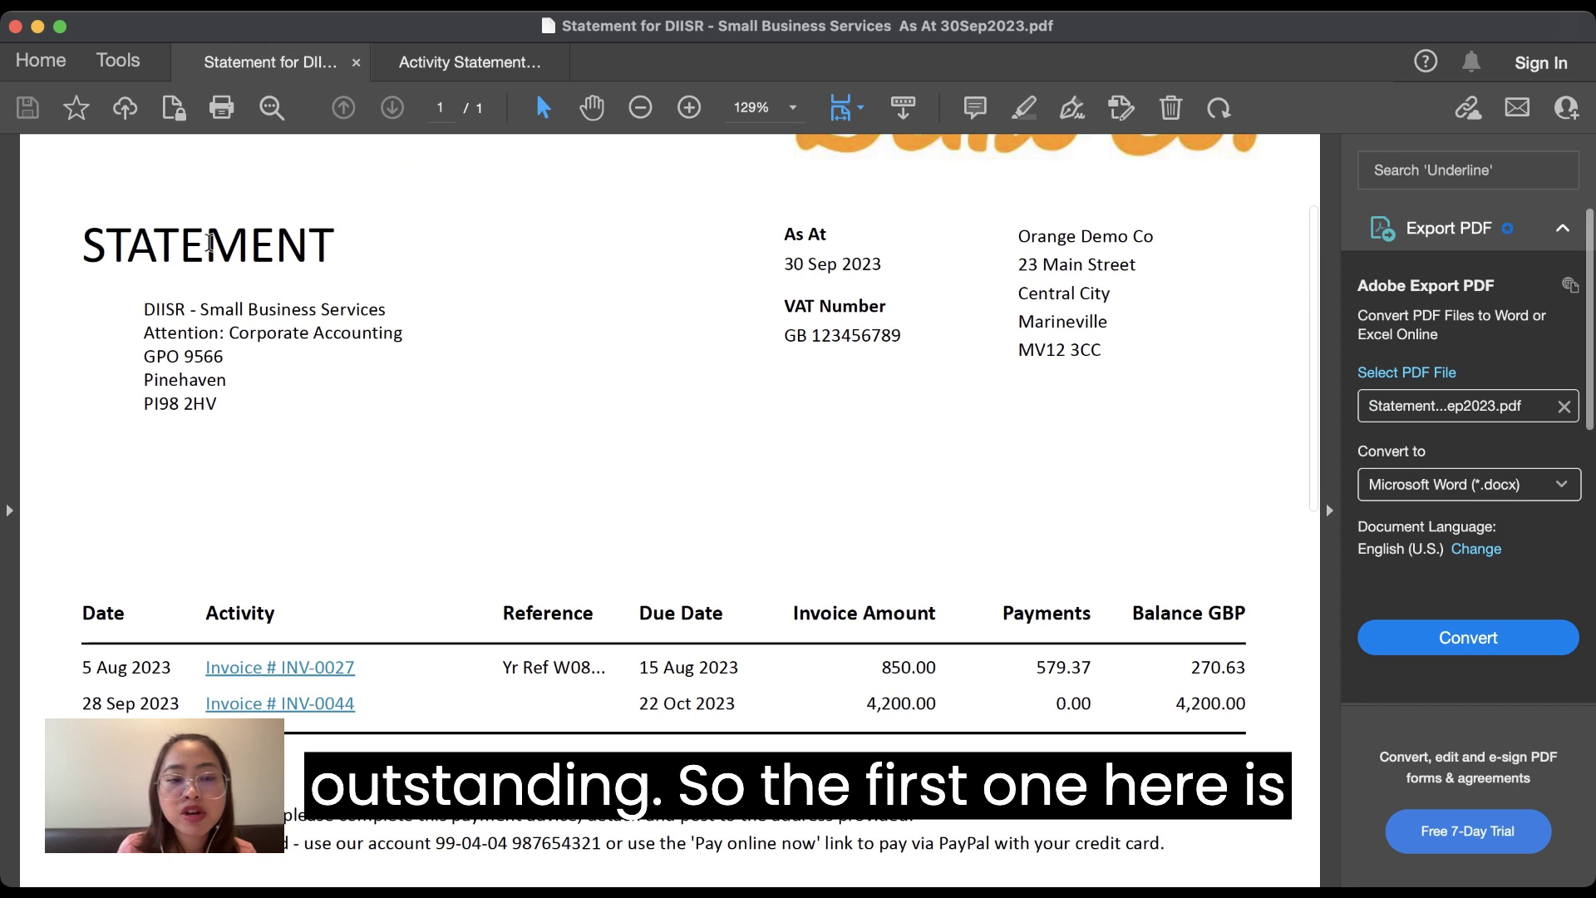
pyautogui.moveTo(86, 243); pyautogui.dragTo(303, 243)
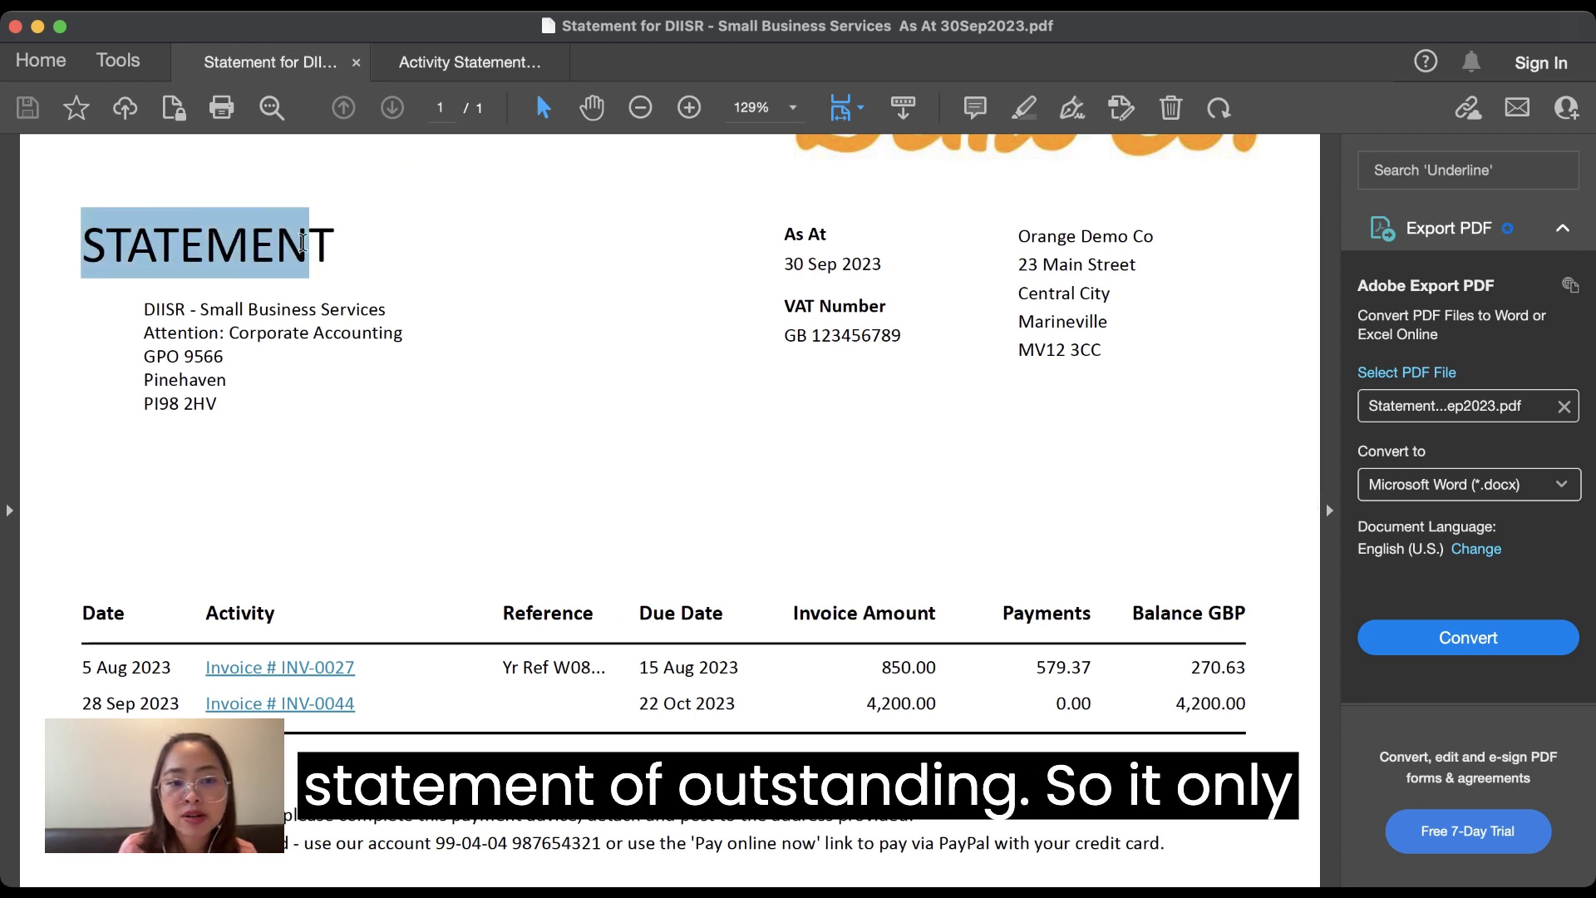
pyautogui.scroll(-1, 332, 466)
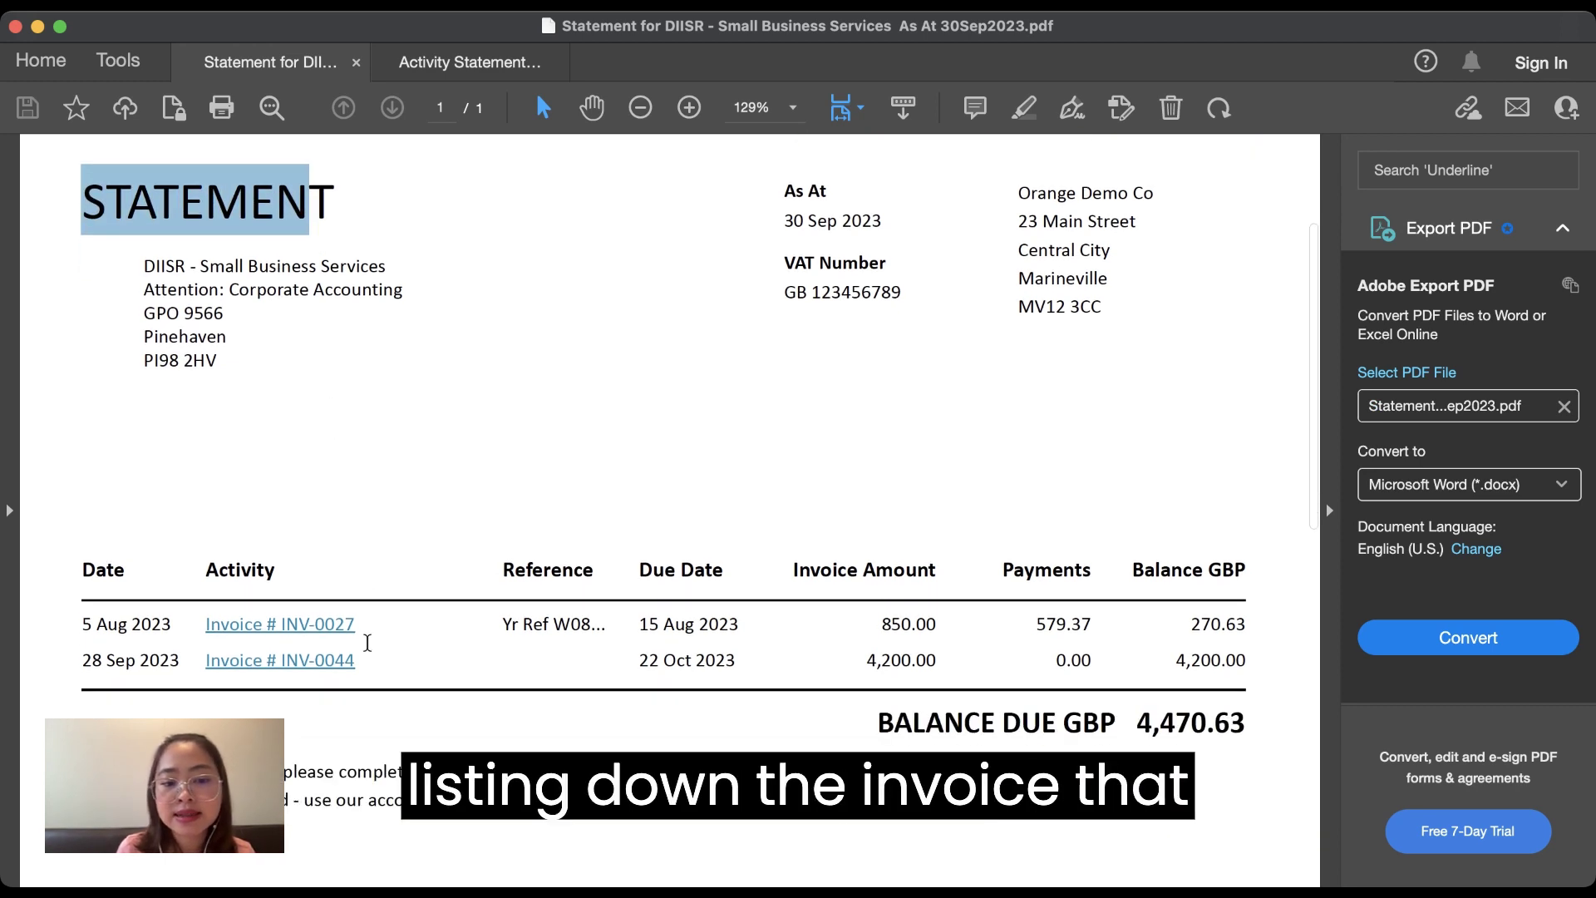
pyautogui.scroll(-1, 370, 644)
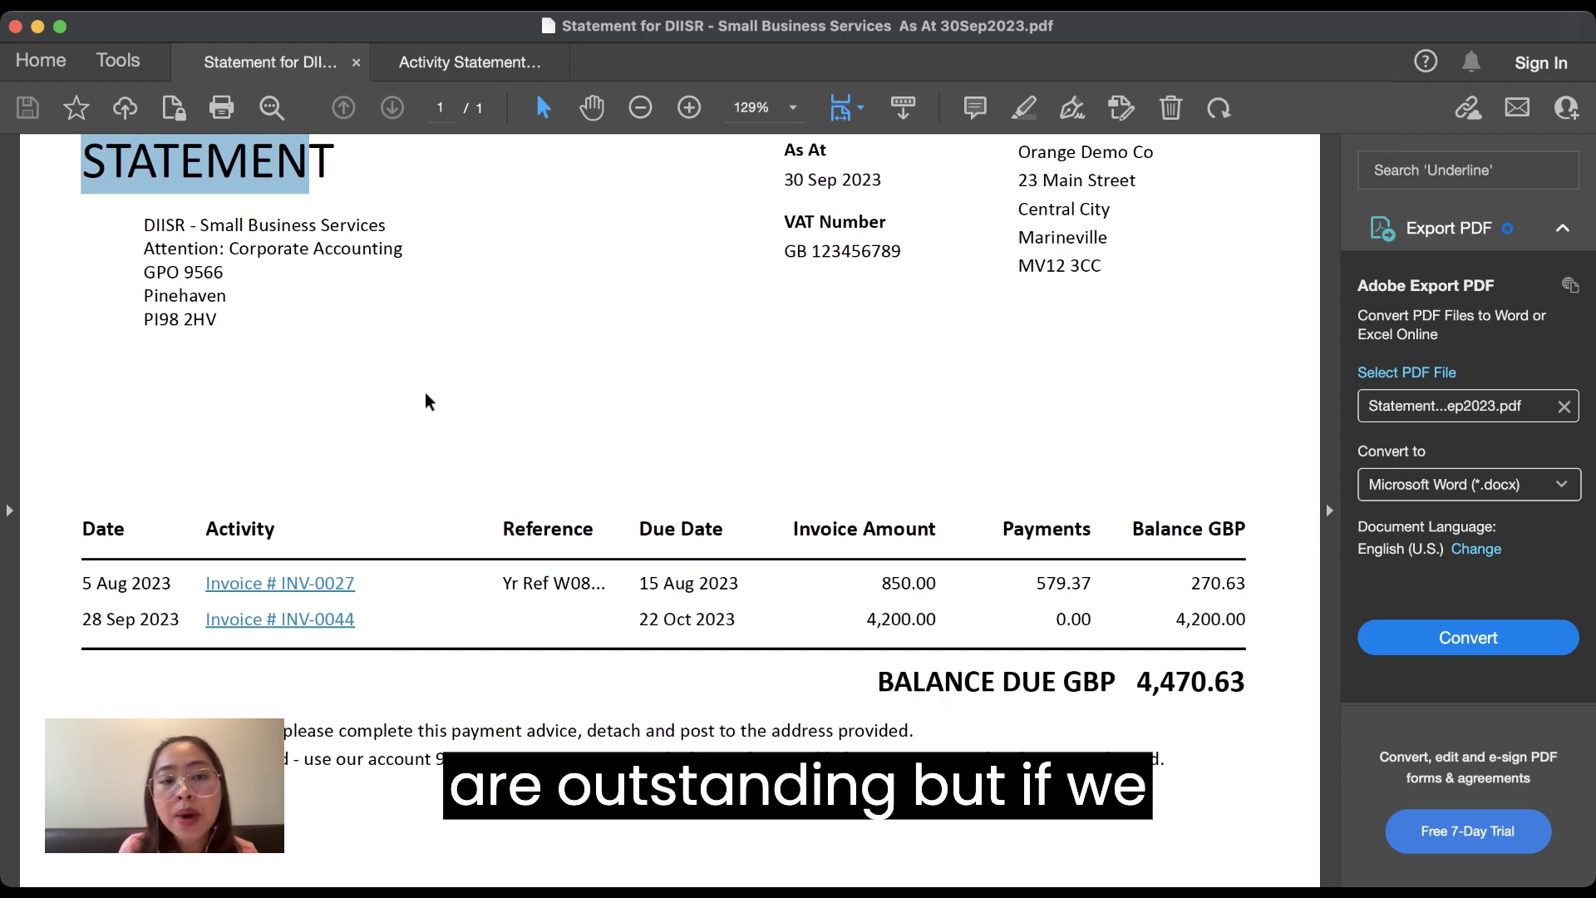
# Examine the activity statement for DIISR - Small Business Services, including its date range and the listed invoices, payments and credit note
pyautogui.click(480, 82)
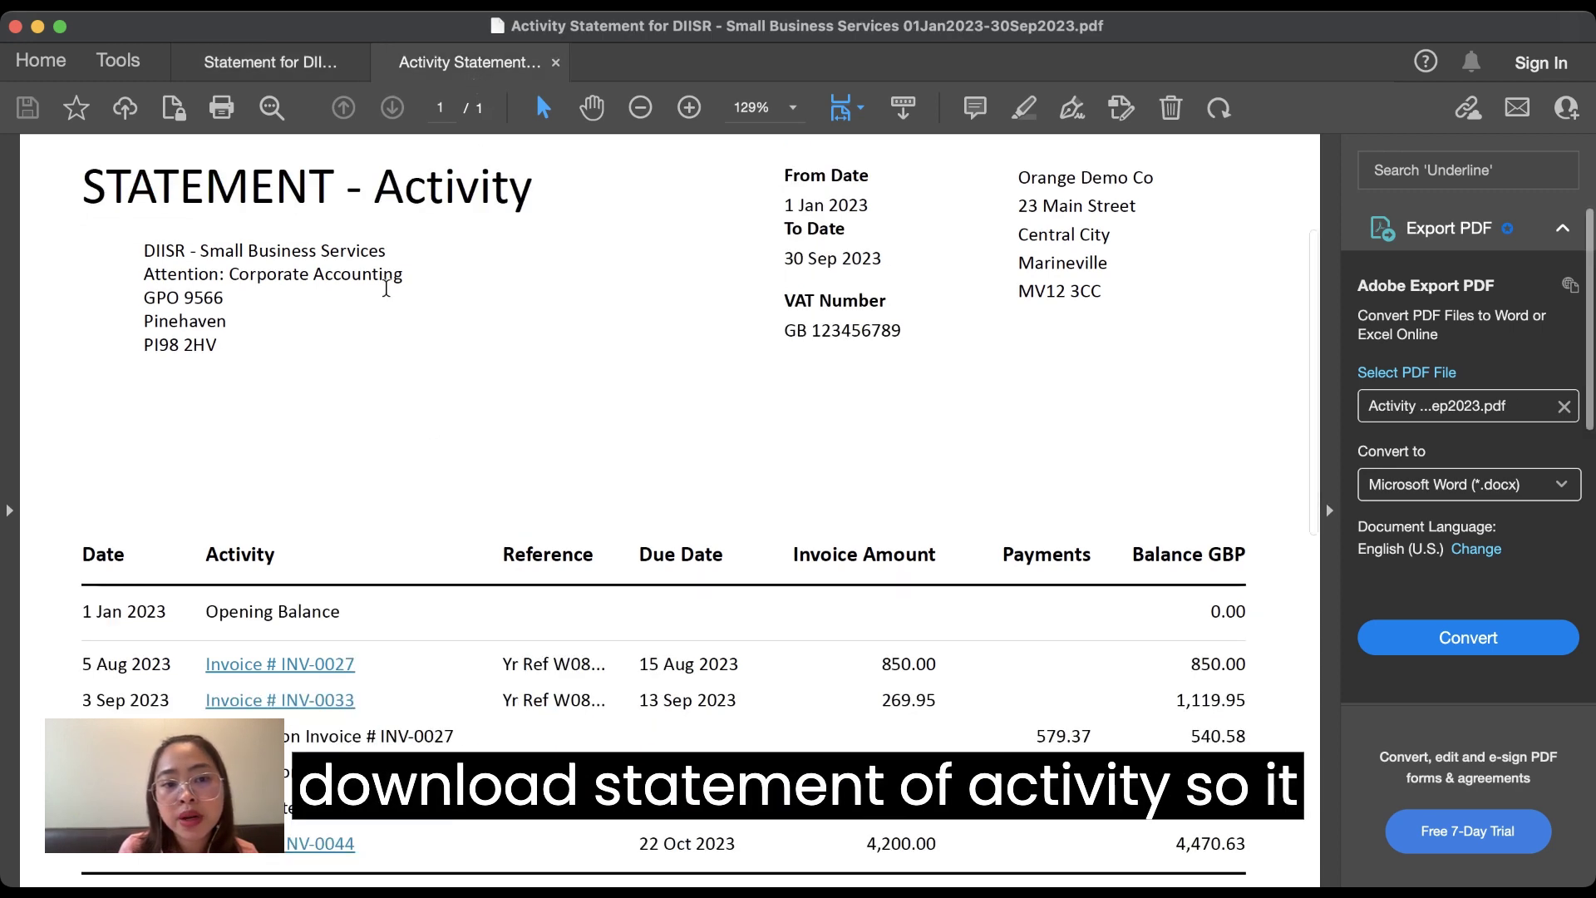
pyautogui.scroll(-2, 376, 447)
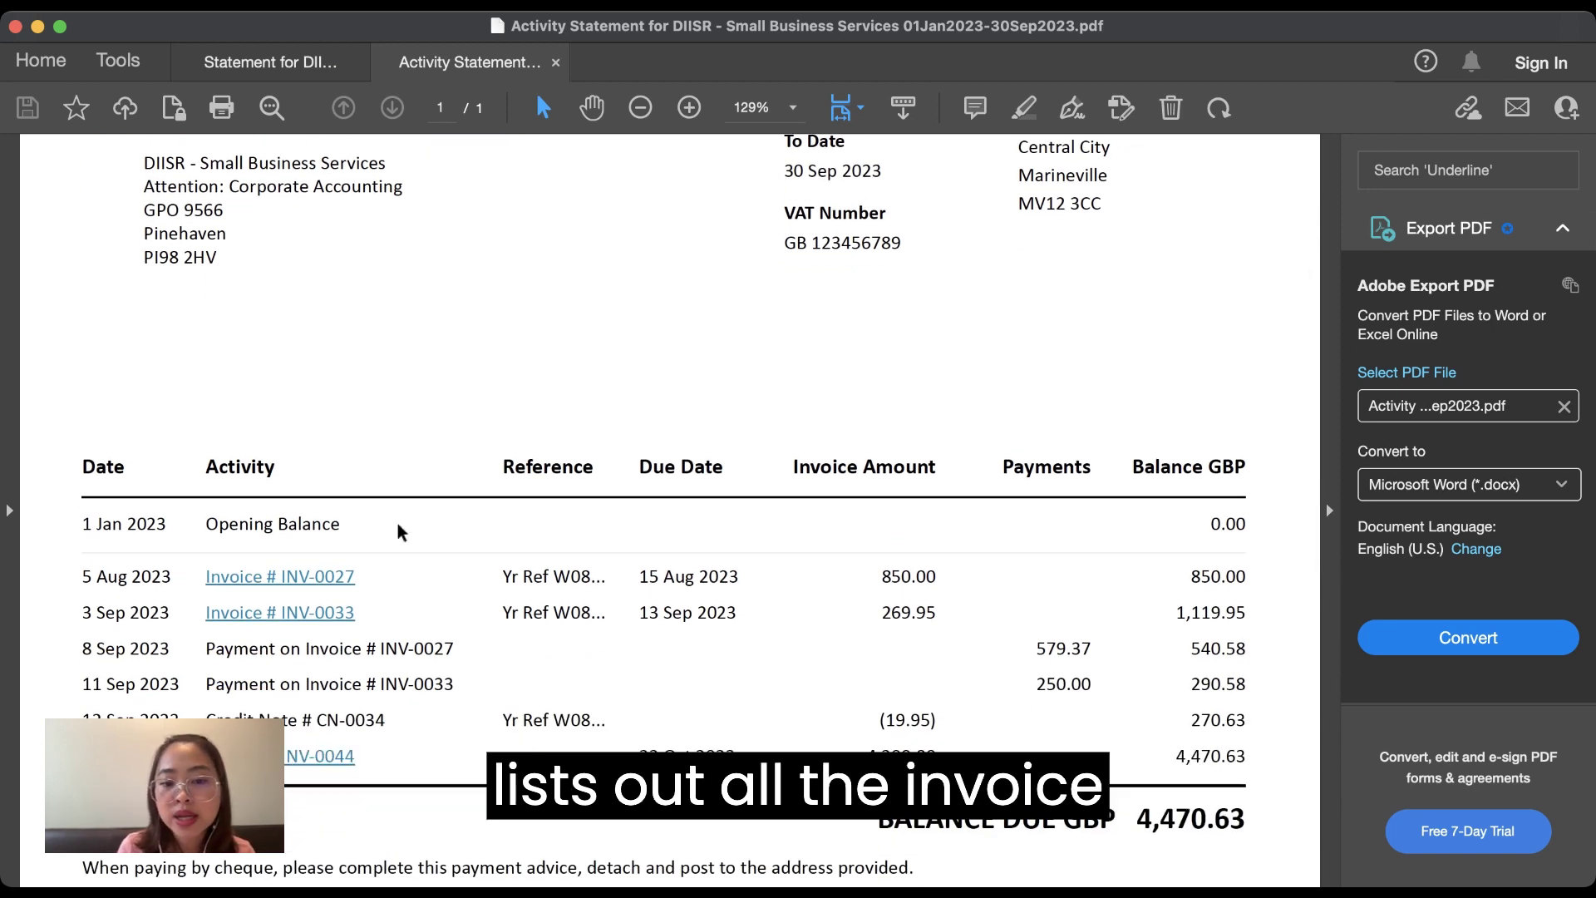
pyautogui.scroll(-1, 408, 582)
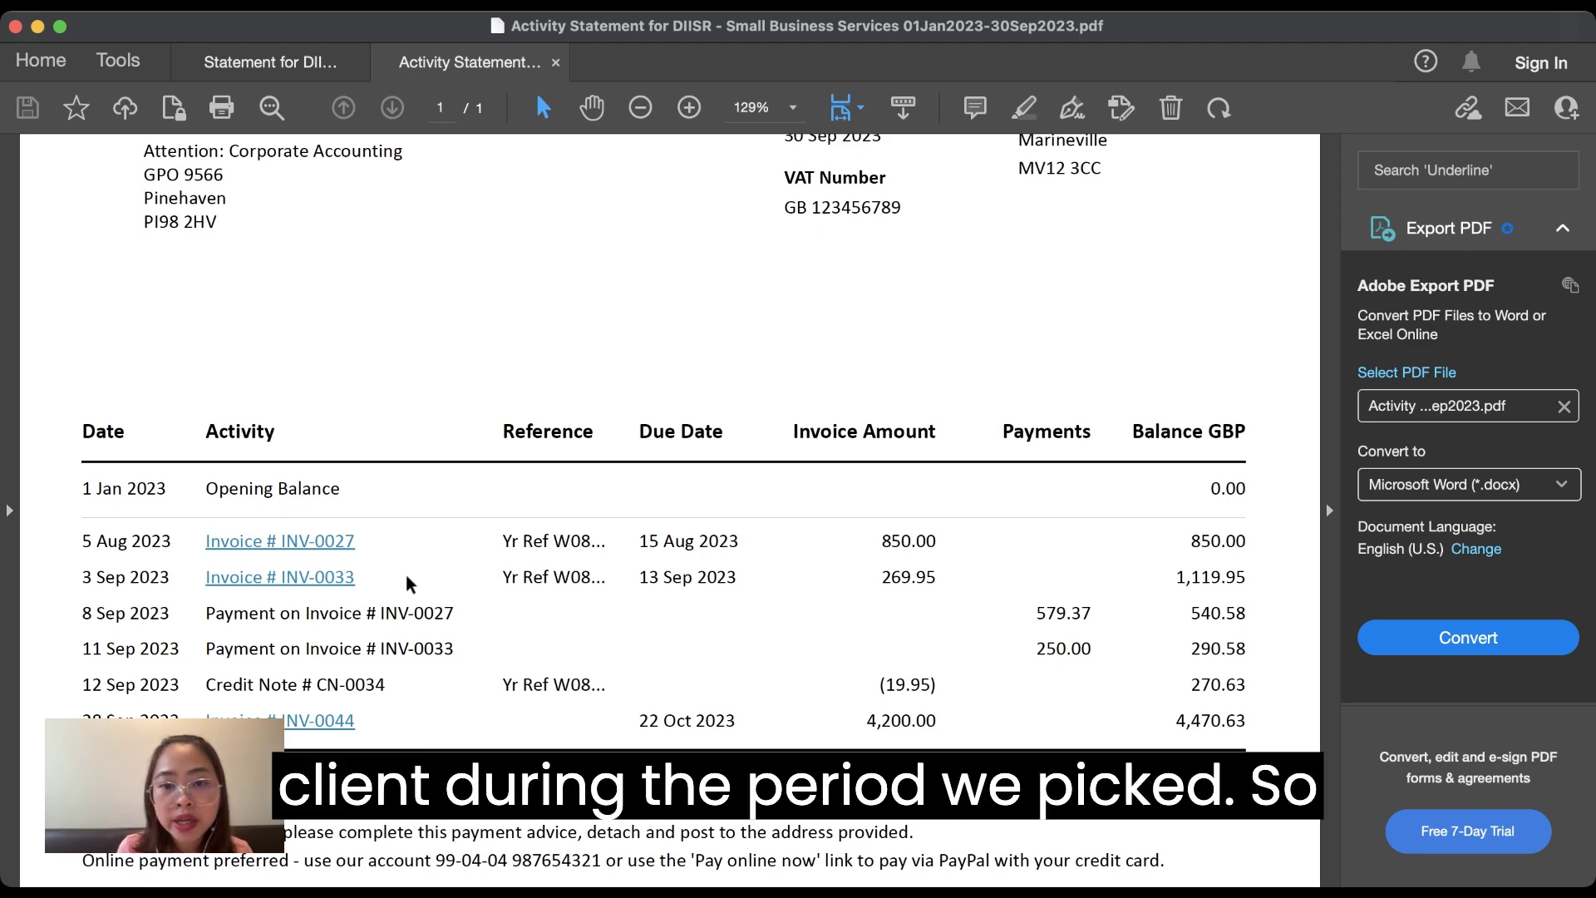
pyautogui.scroll(4, 606, 357)
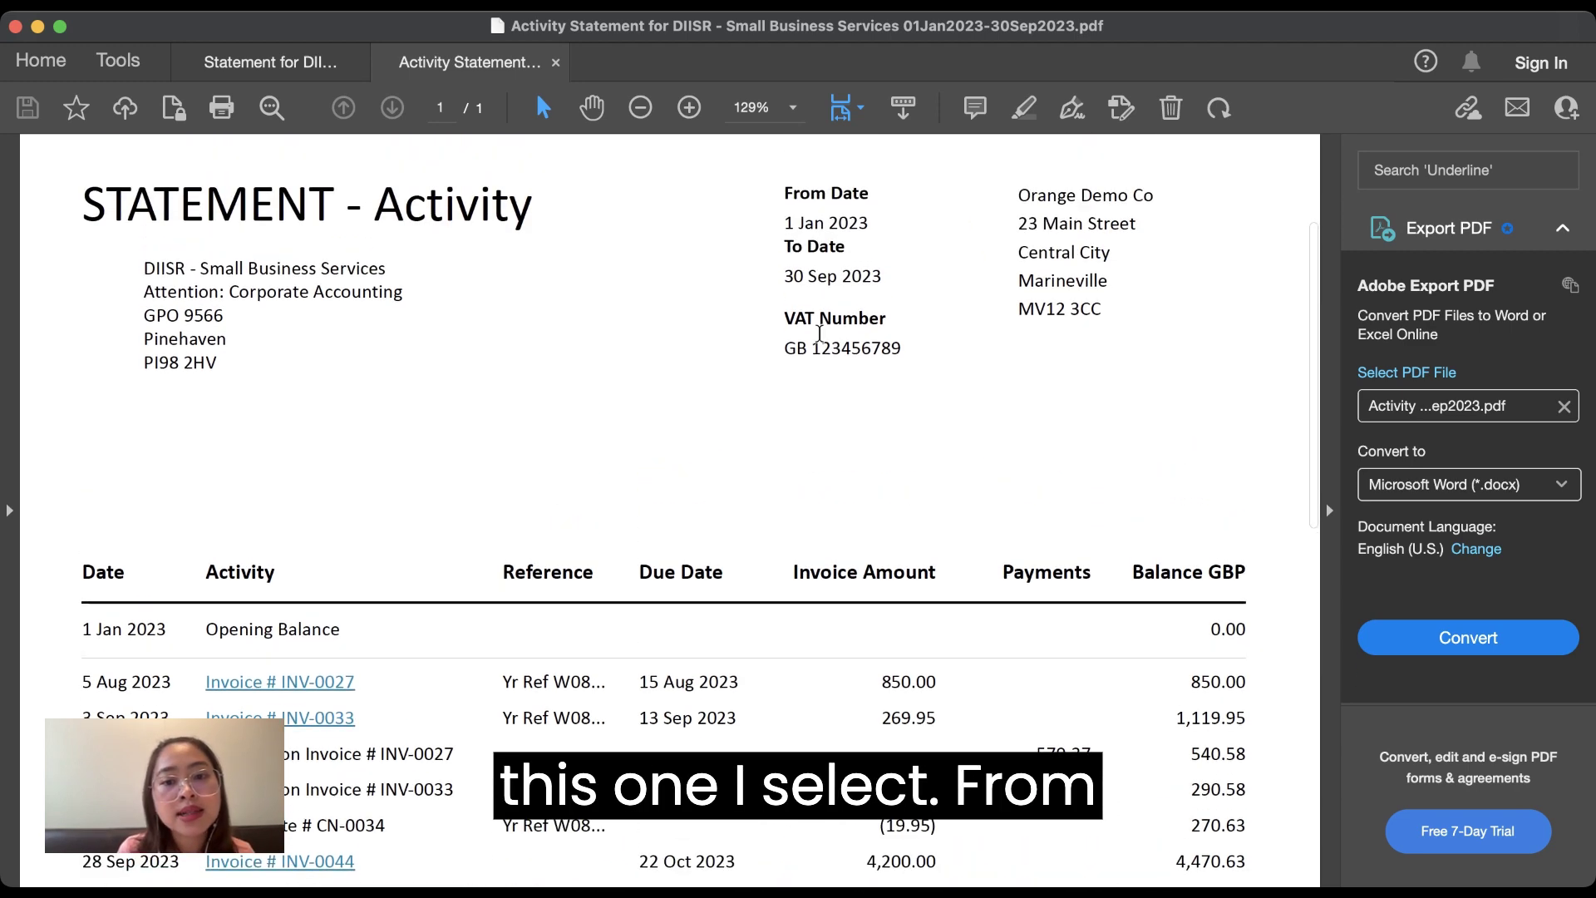
pyautogui.moveTo(786, 223); pyautogui.dragTo(863, 233)
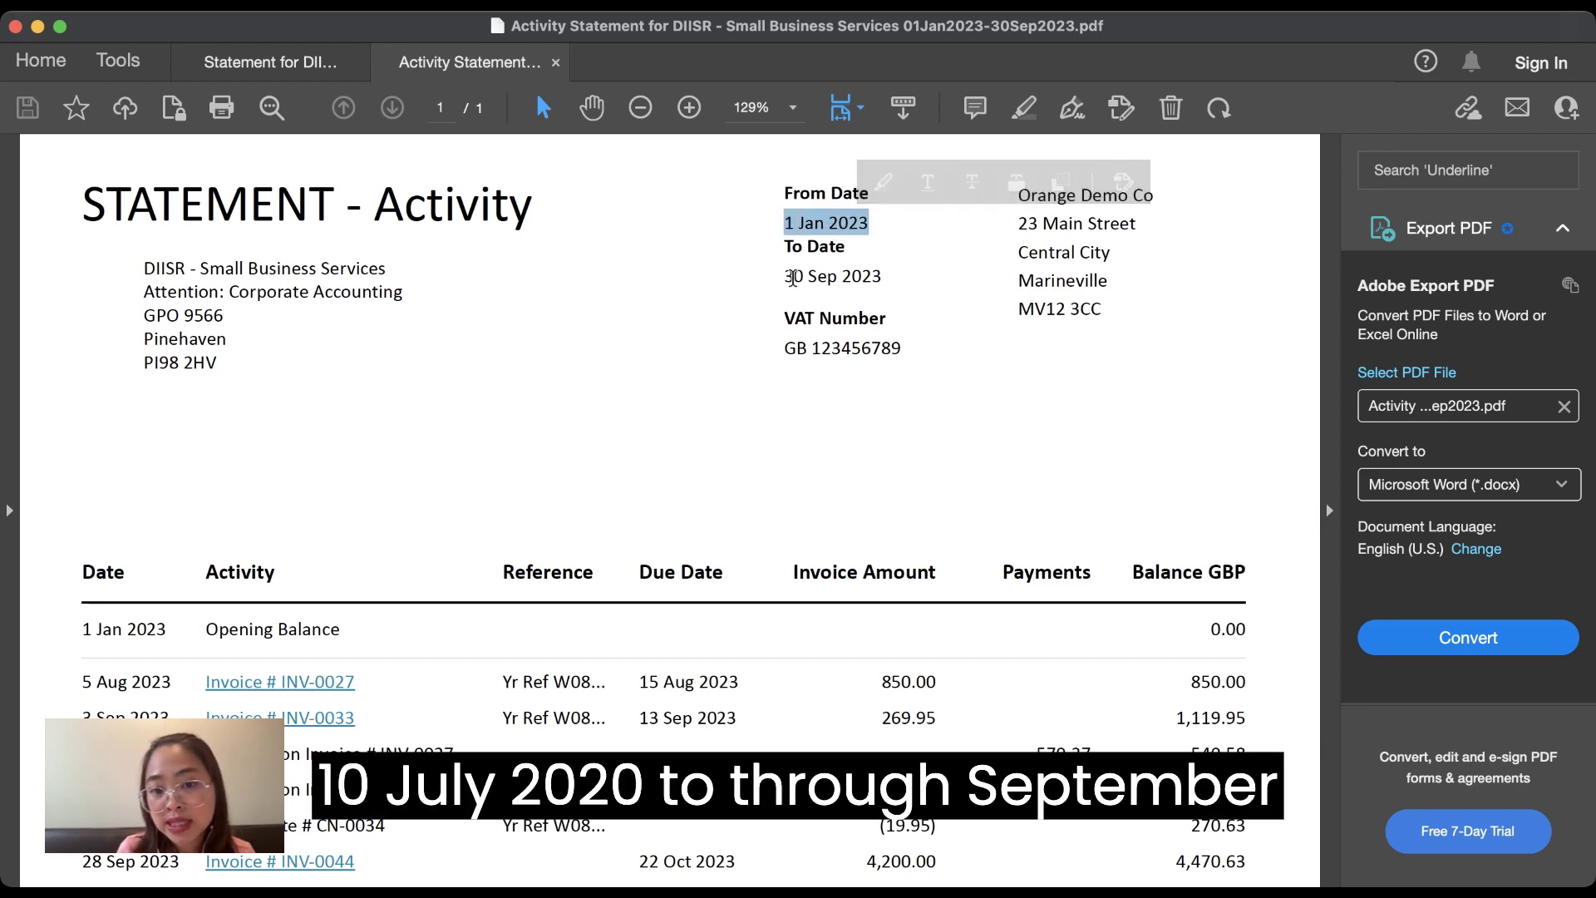
pyautogui.moveTo(785, 277); pyautogui.dragTo(882, 278)
pyautogui.scroll(-1, 547, 489)
pyautogui.scroll(-2, 546, 489)
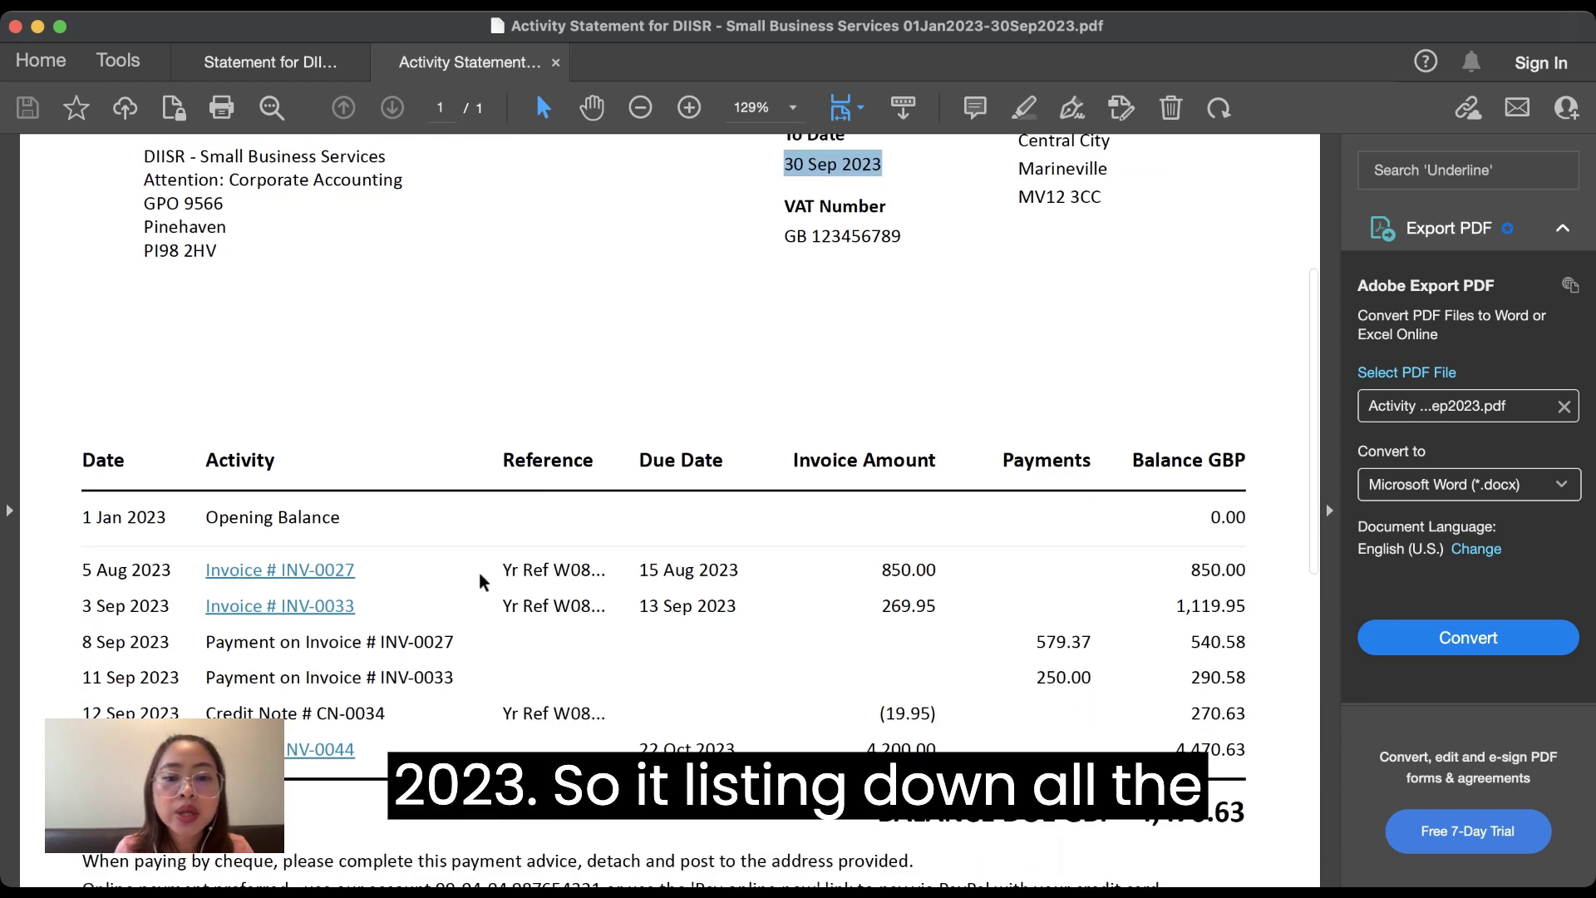
pyautogui.moveTo(356, 509); pyautogui.dragTo(482, 734)
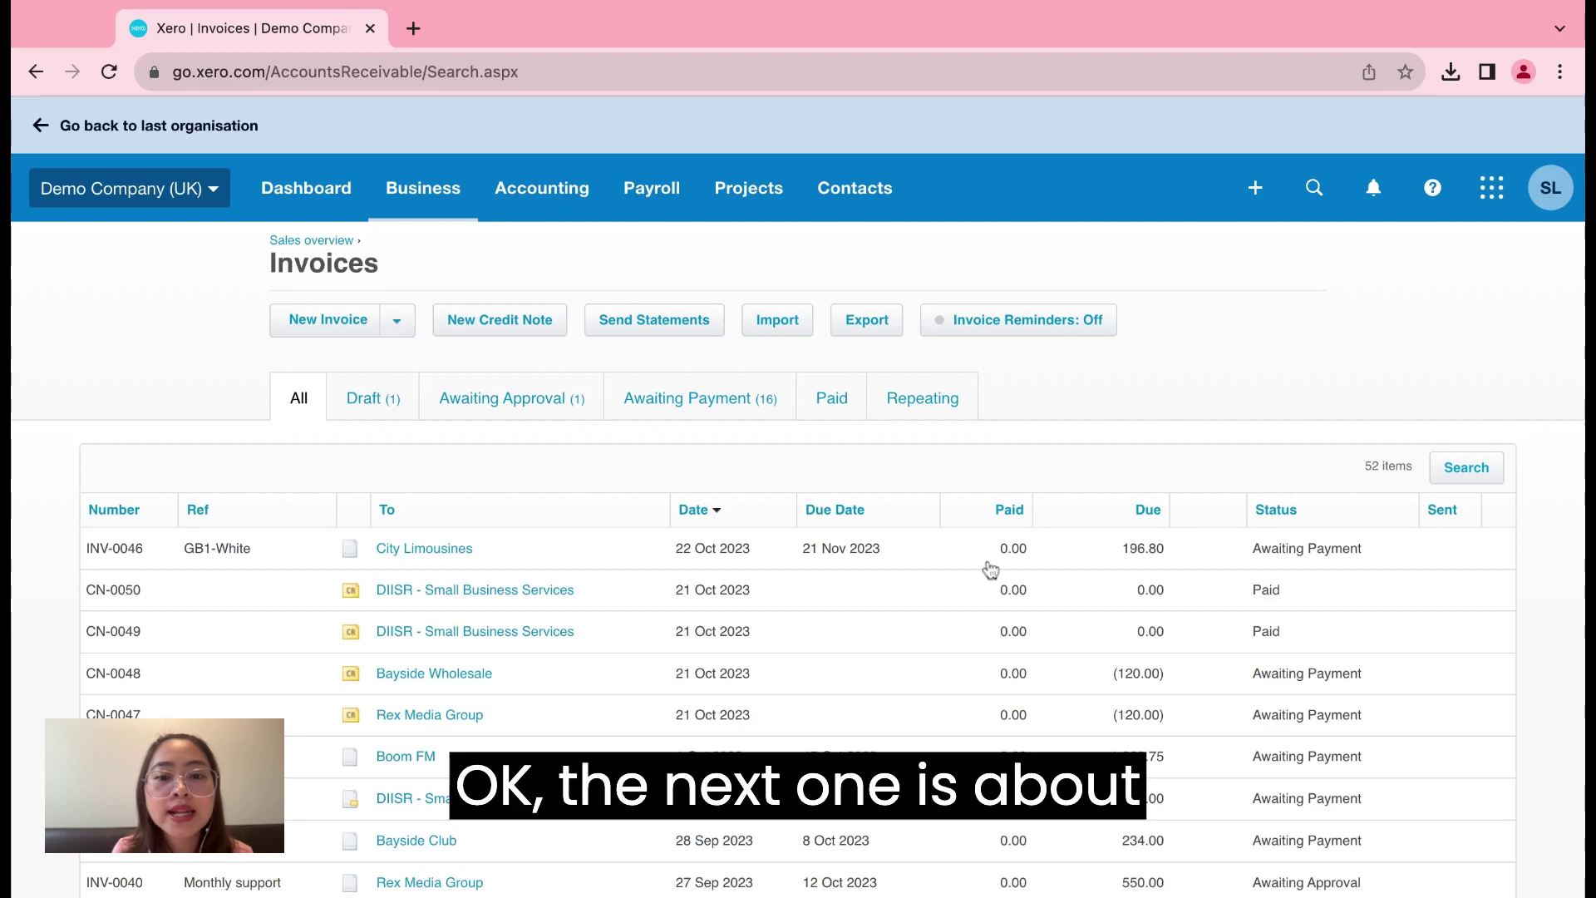
# Back in Xero, open the sales invoice import page, review its template instructions and browse for a file to import
pyautogui.scroll(-1, 941, 463)
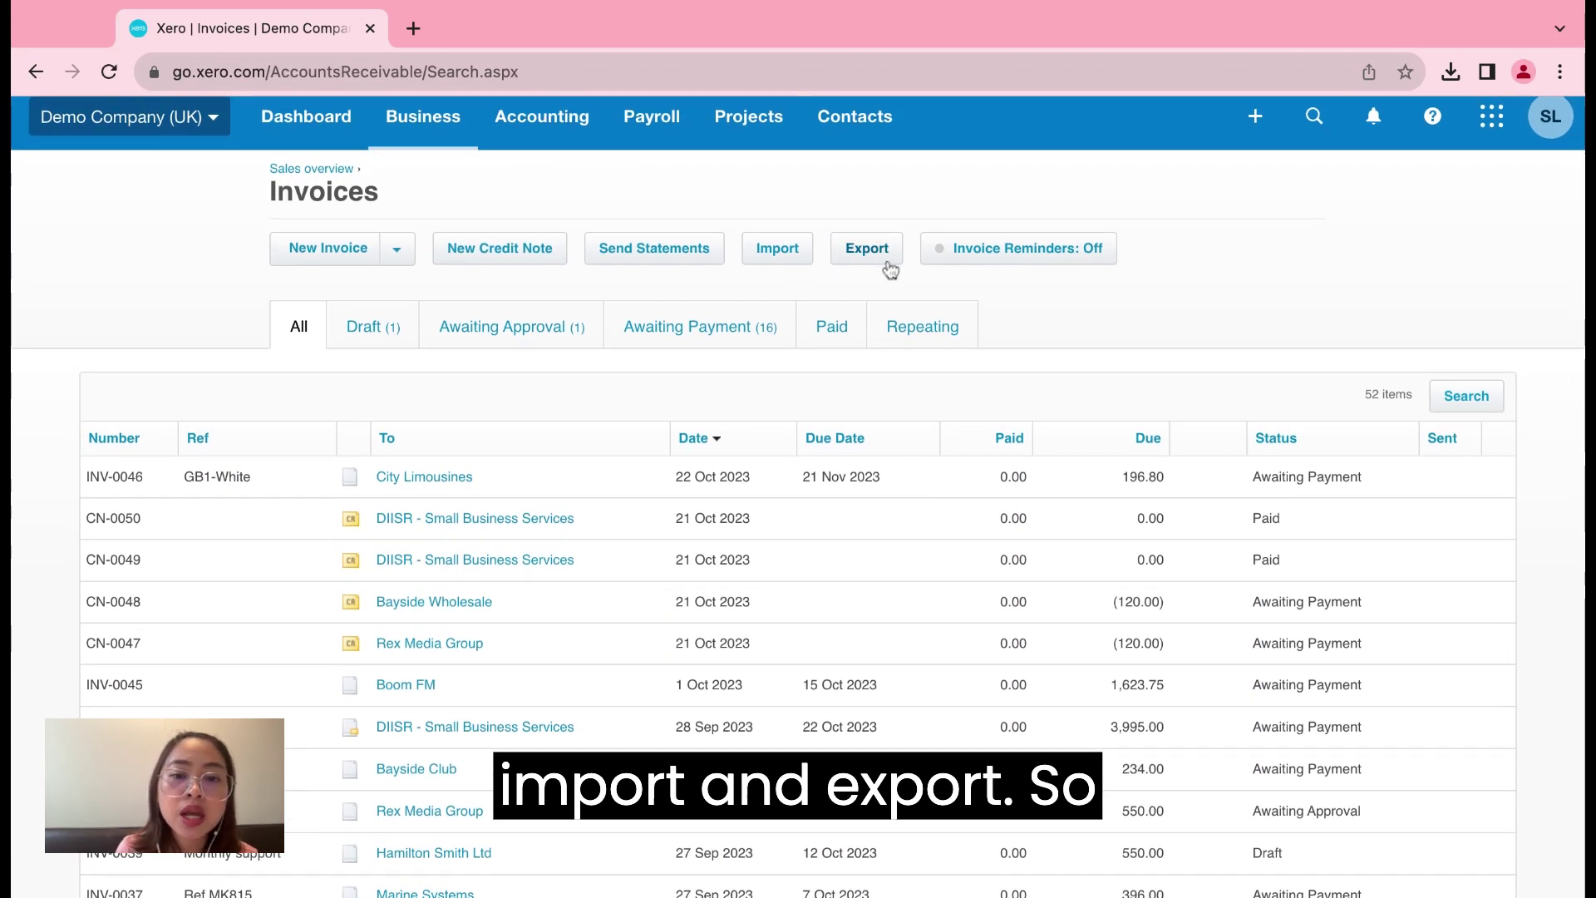
pyautogui.click(789, 255)
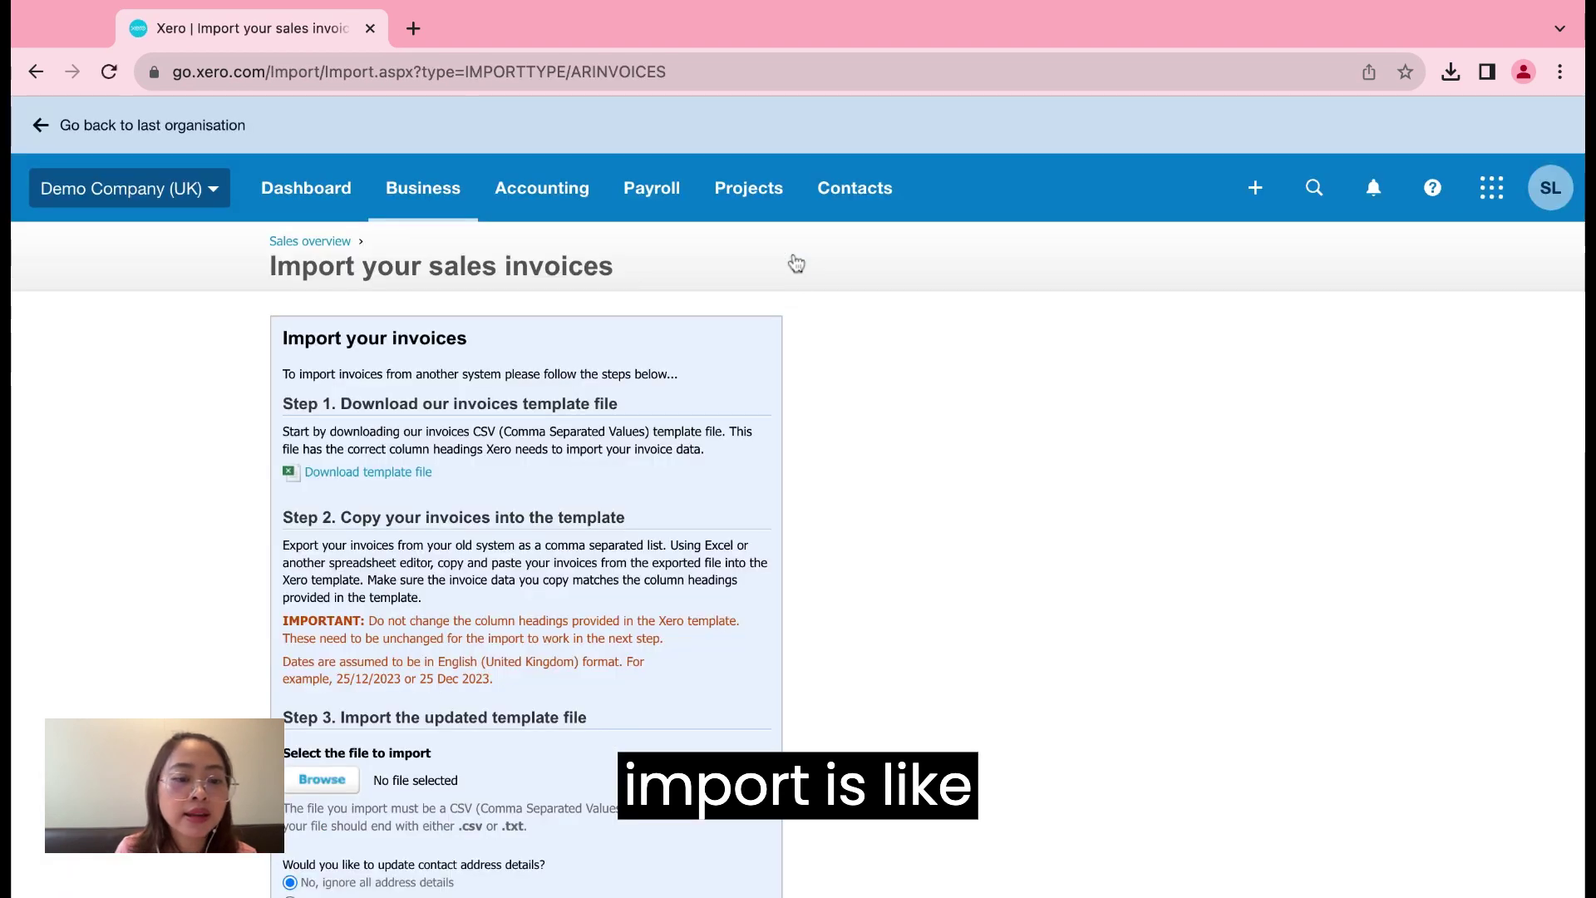
pyautogui.scroll(-2, 217, 622)
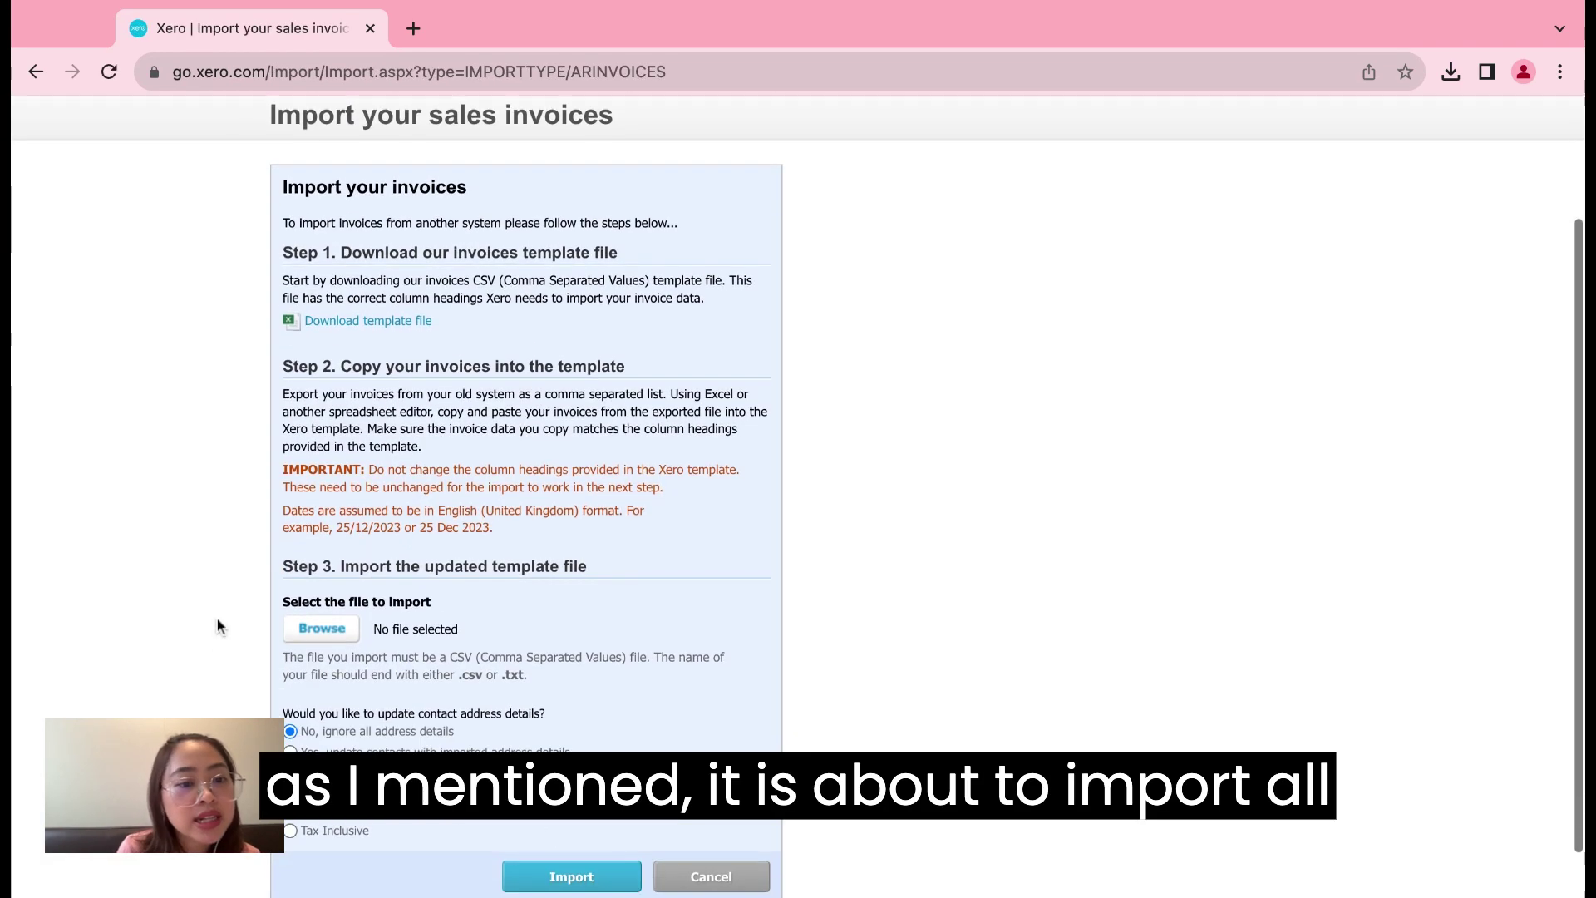
pyautogui.scroll(-1, 217, 619)
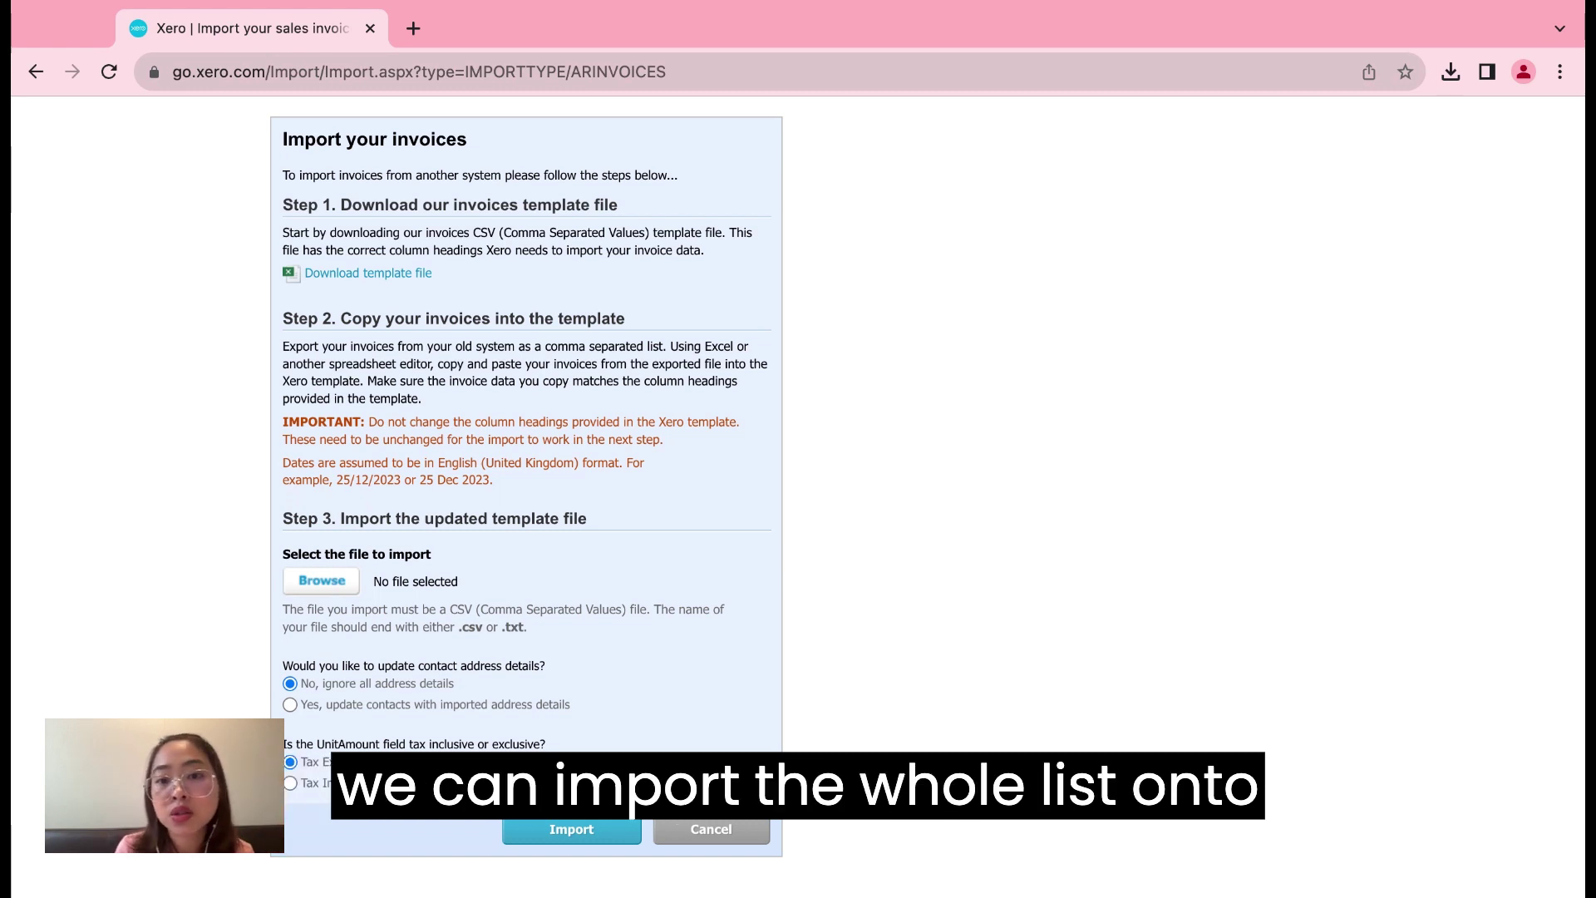
pyautogui.scroll(1, 399, 342)
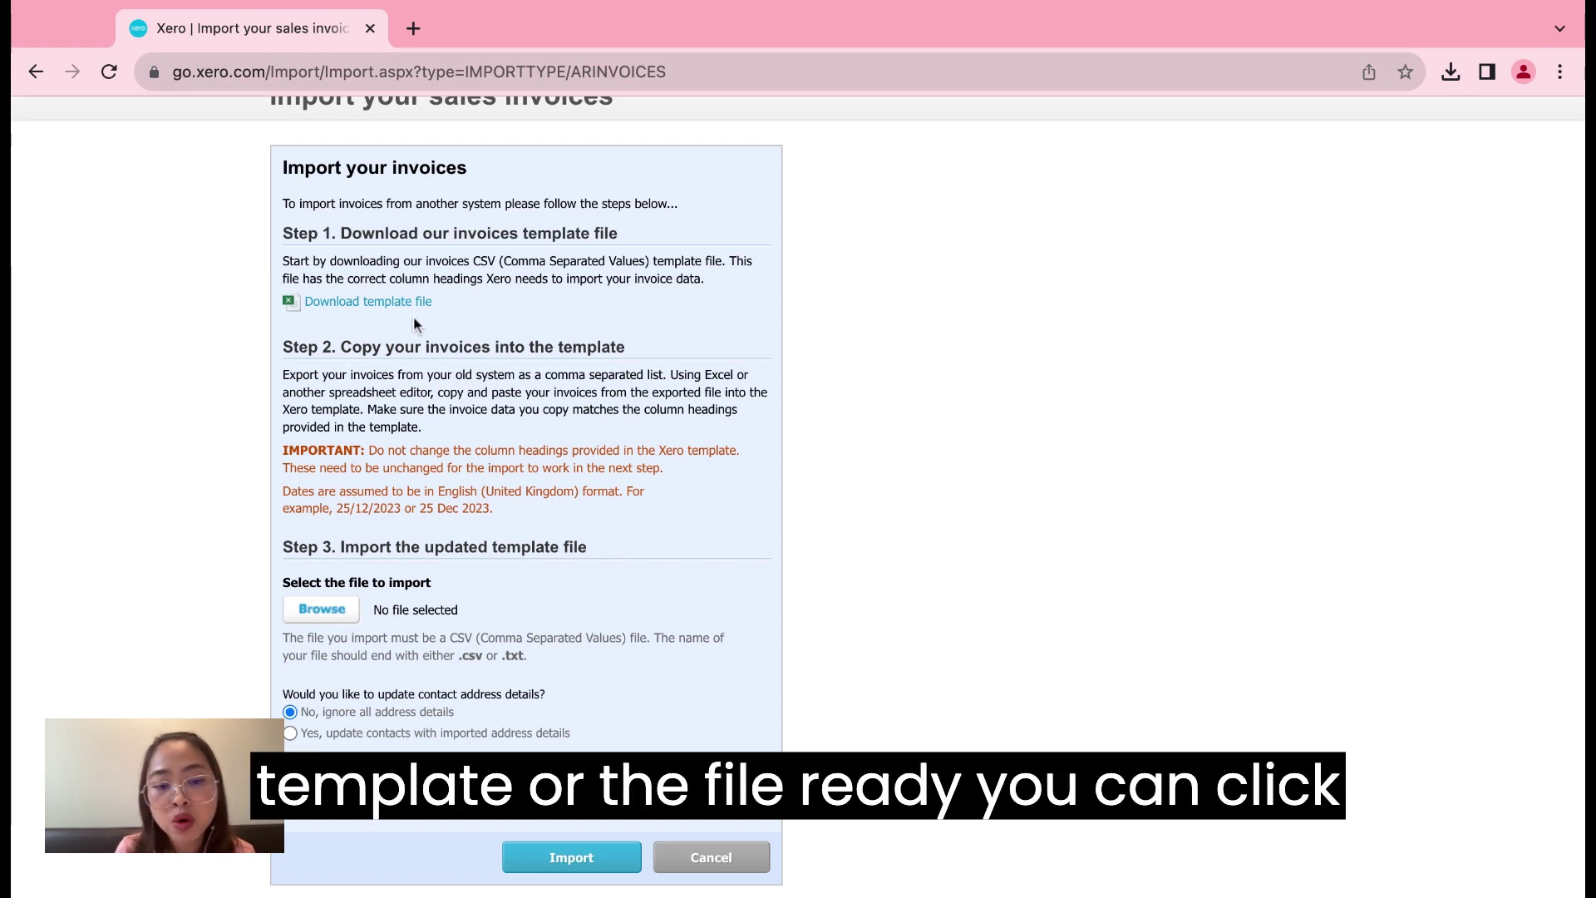
pyautogui.click(330, 611)
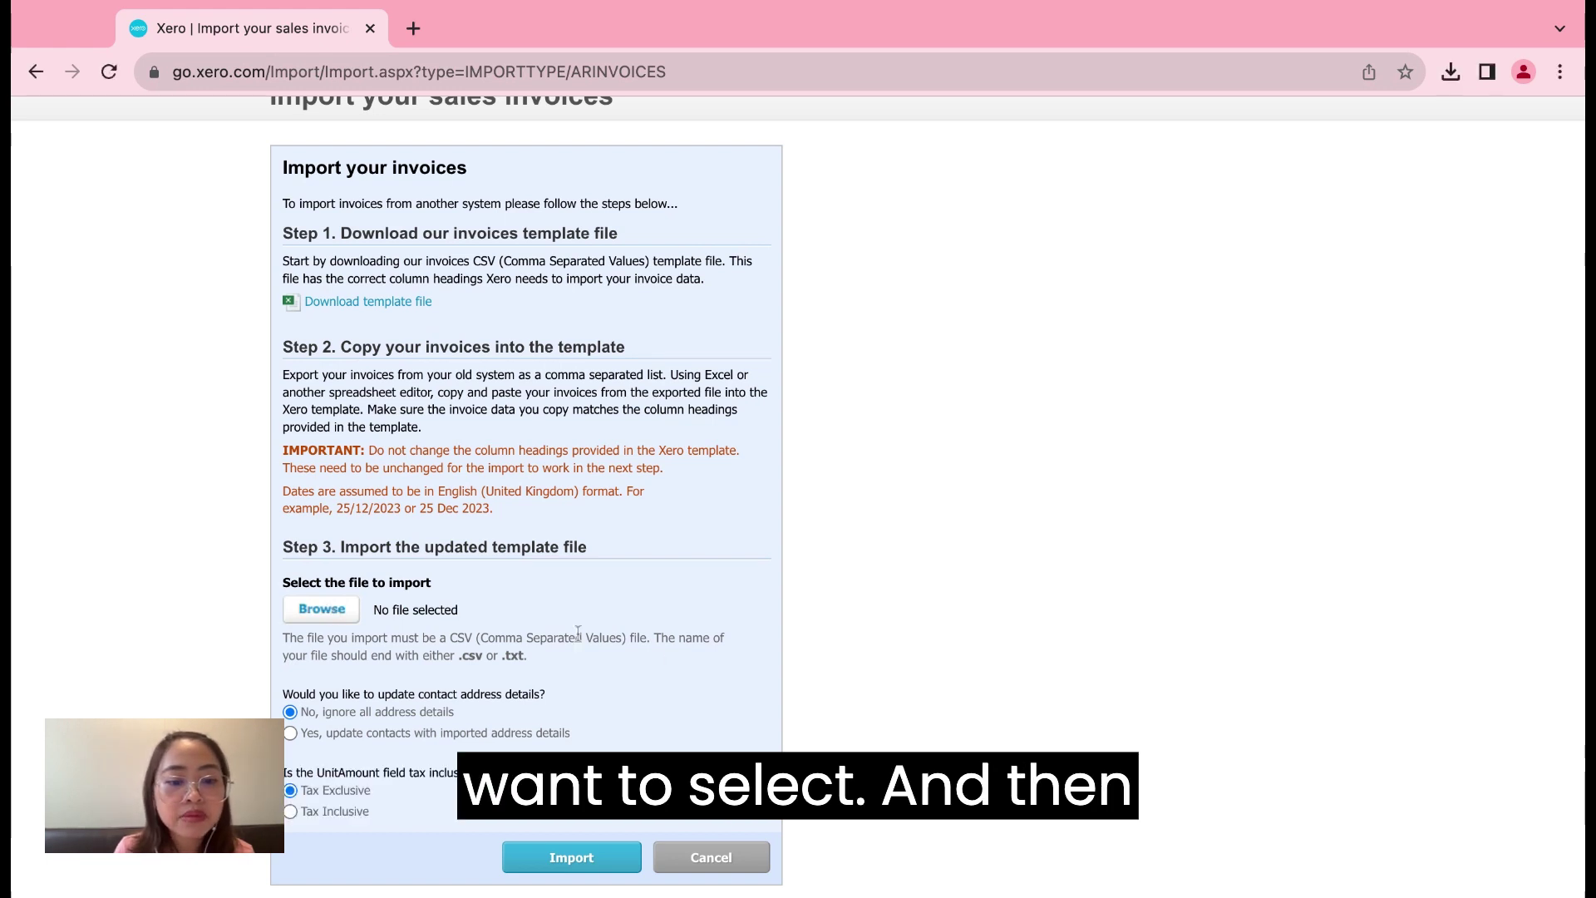
# Review the contact address and tax options for the invoice import, and cancel the import without a file
pyautogui.scroll(-1, 576, 641)
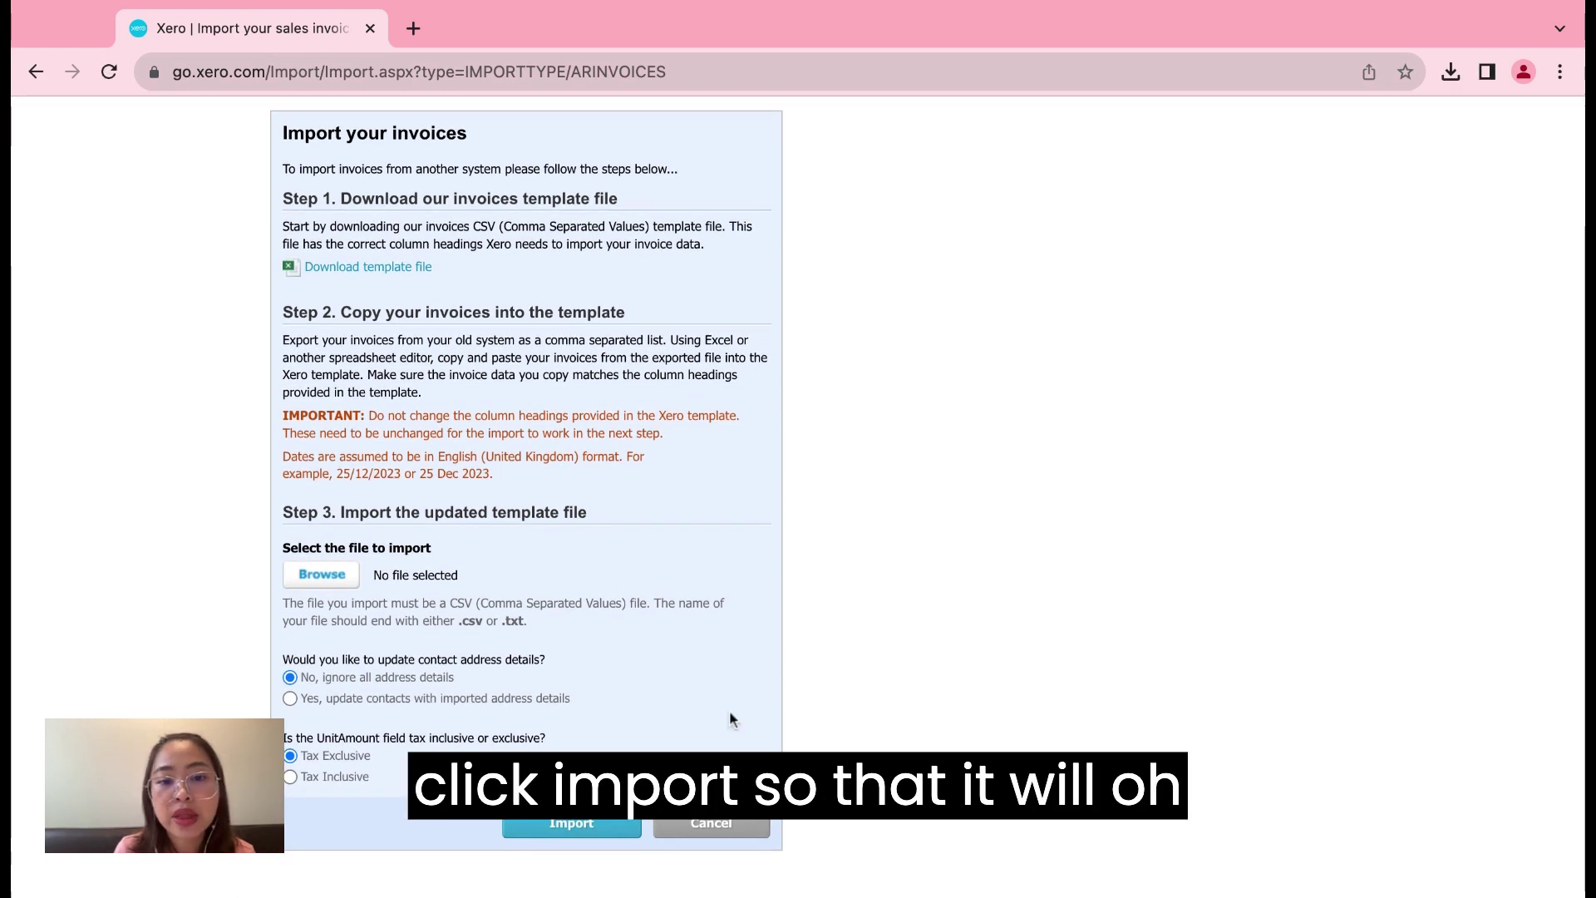
pyautogui.scroll(1, 730, 711)
pyautogui.click(720, 841)
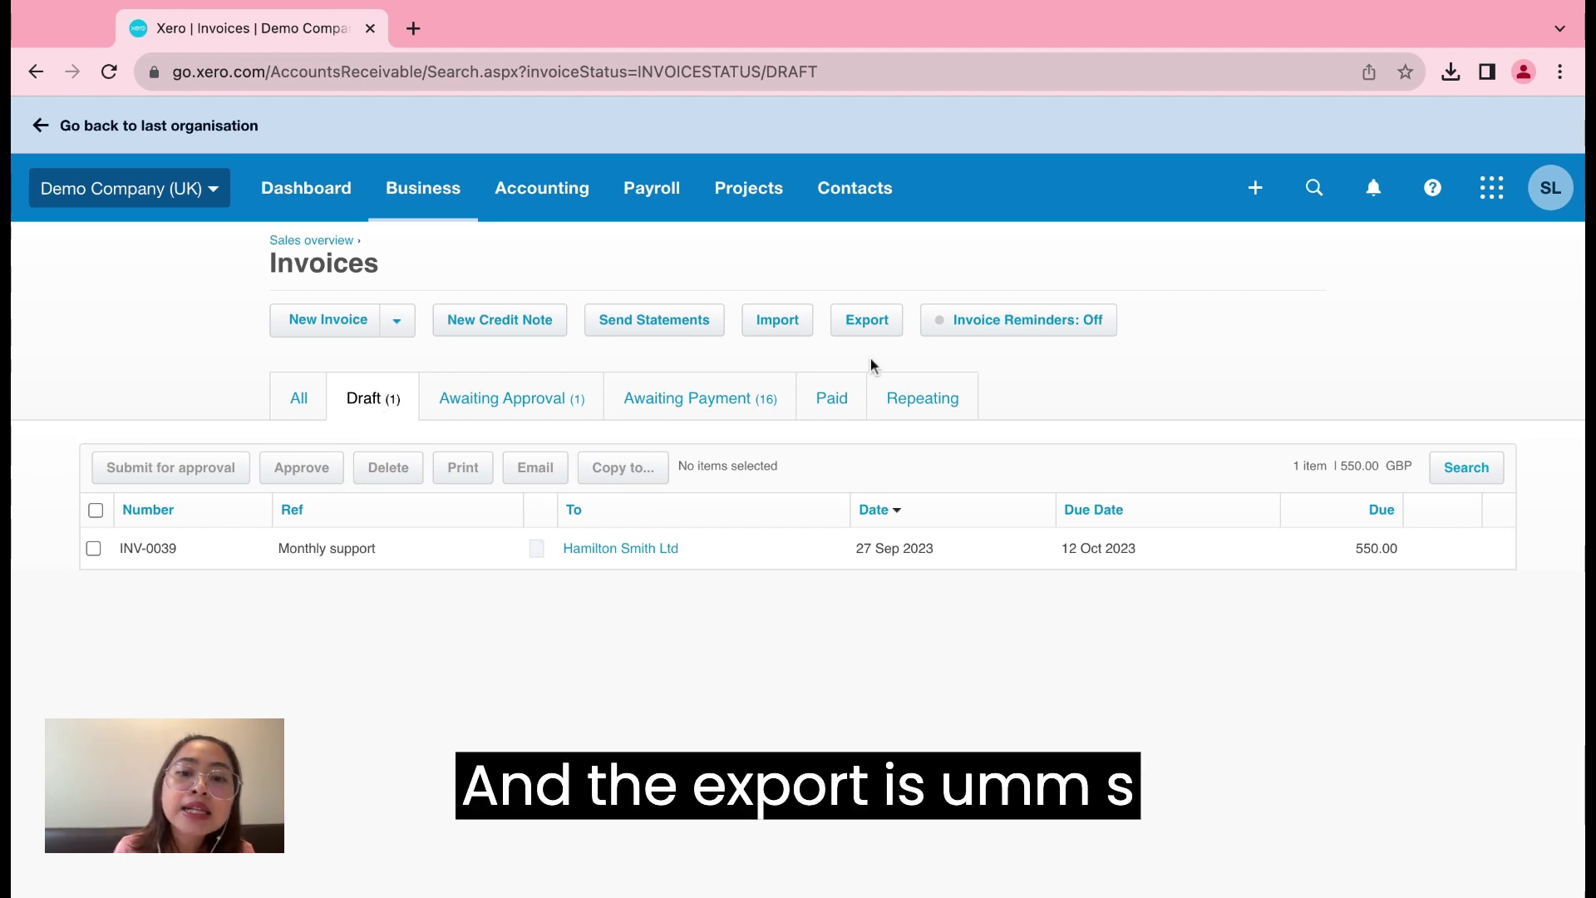
# Search all sales invoices for Bayside with any date and export the matching entries
pyautogui.click(303, 410)
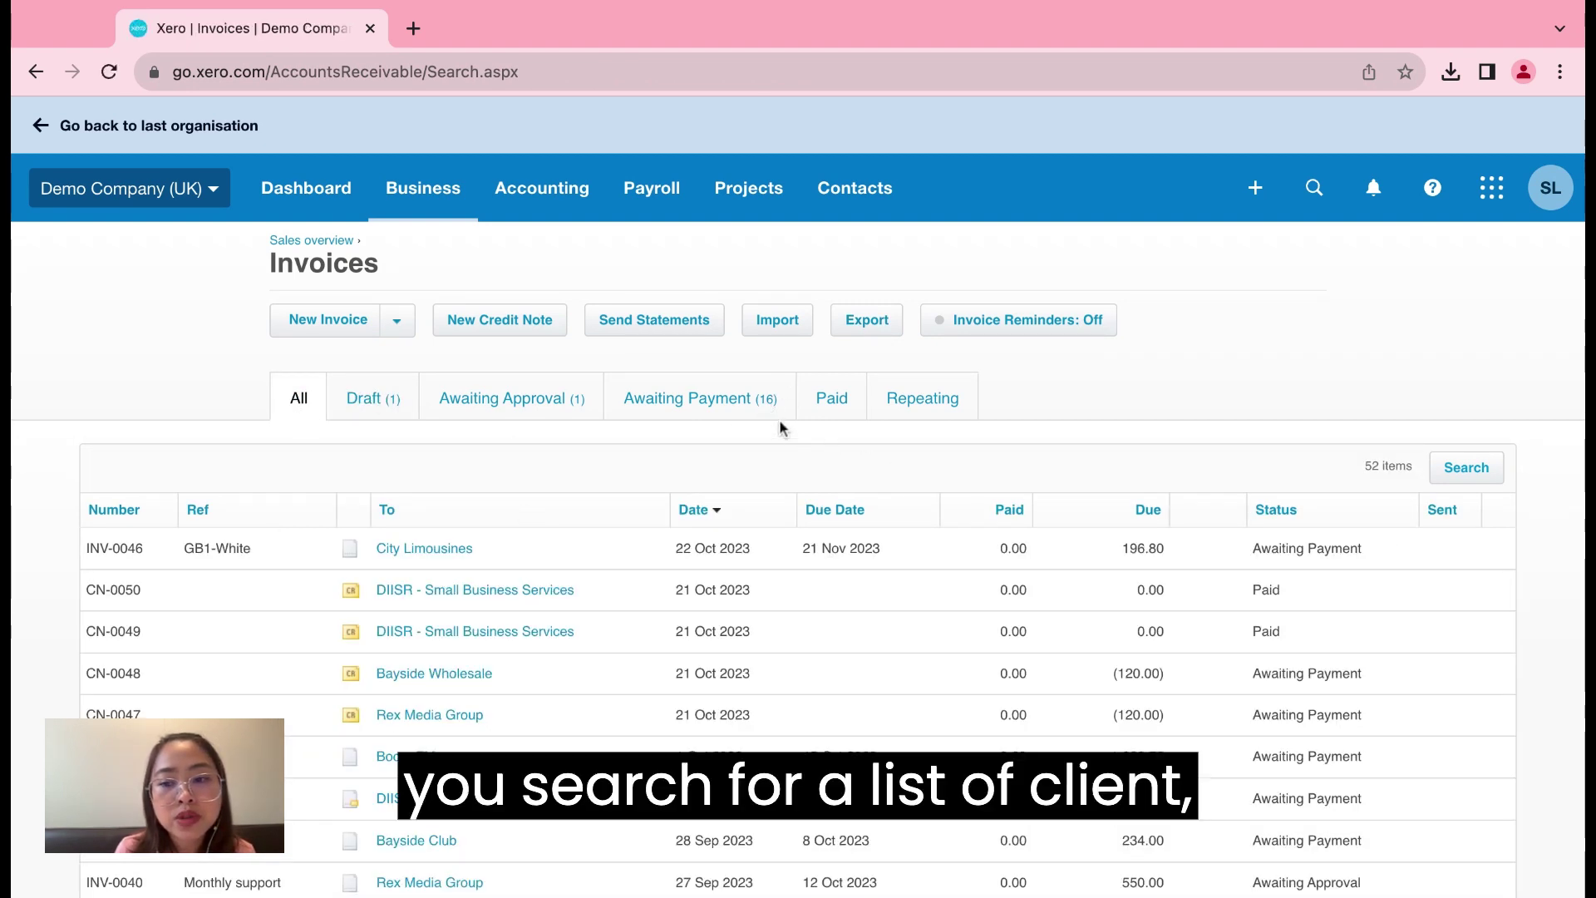
pyautogui.click(1463, 470)
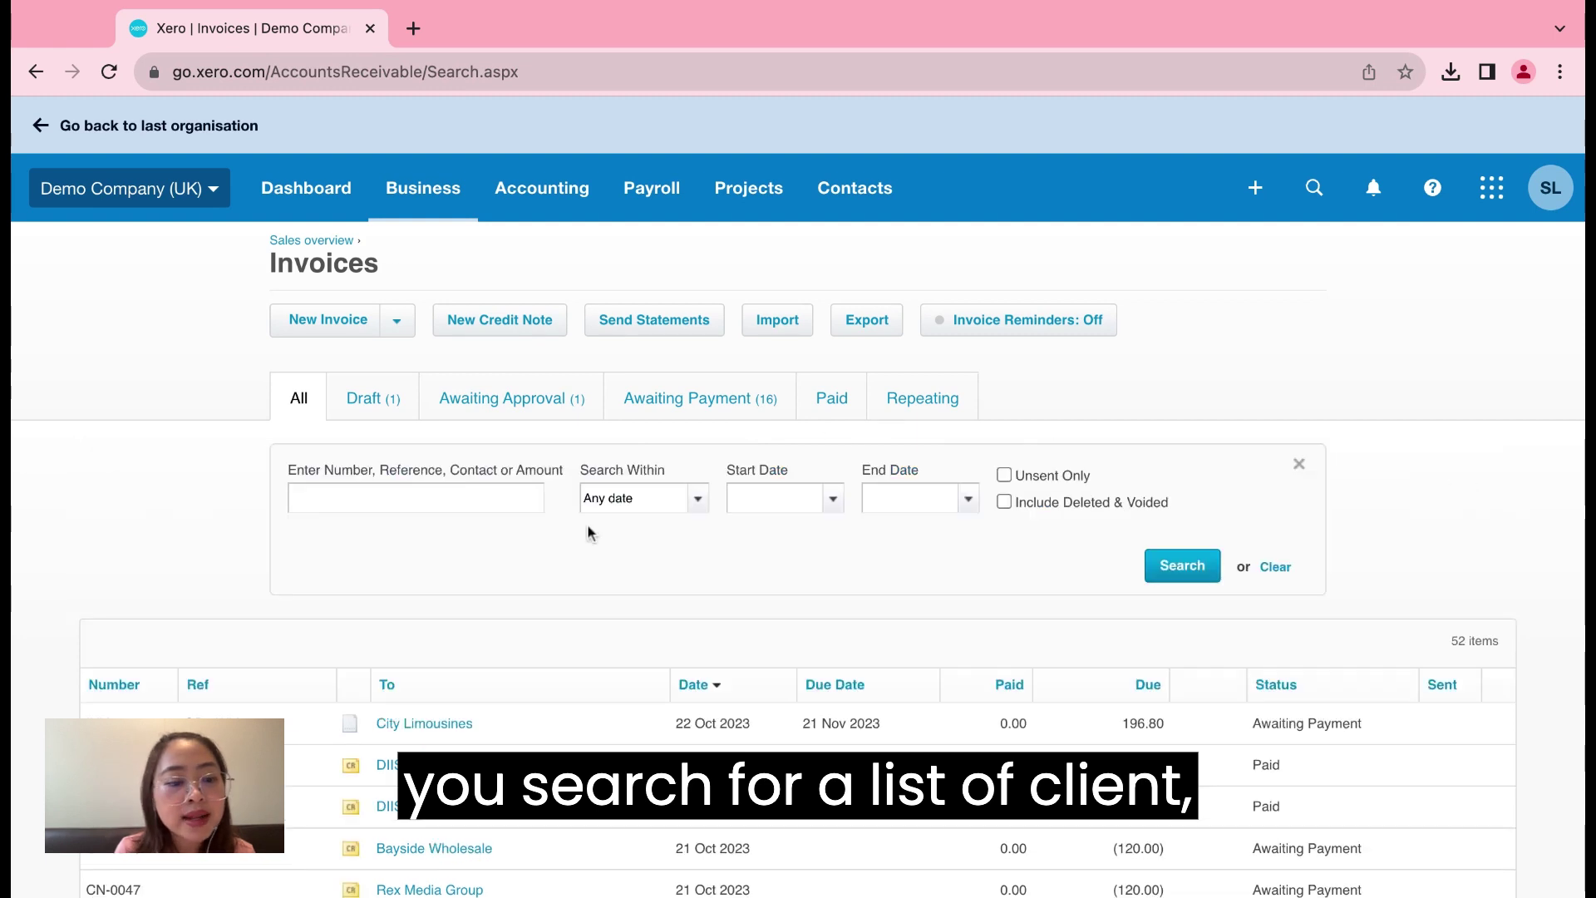
pyautogui.scroll(-3, 560, 582)
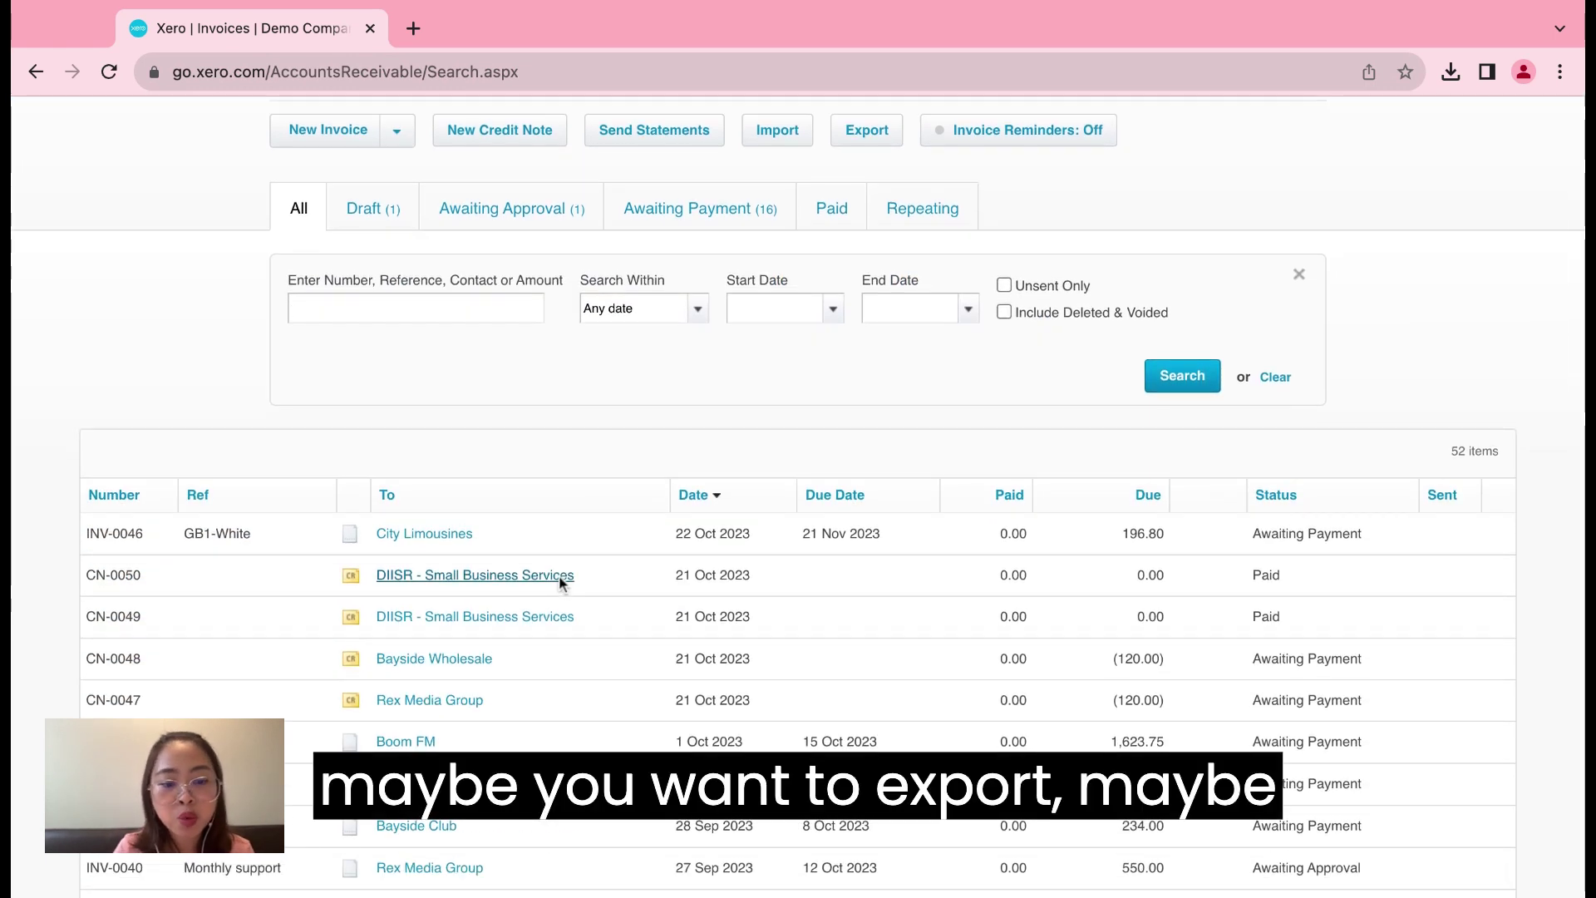
pyautogui.write('Ba')
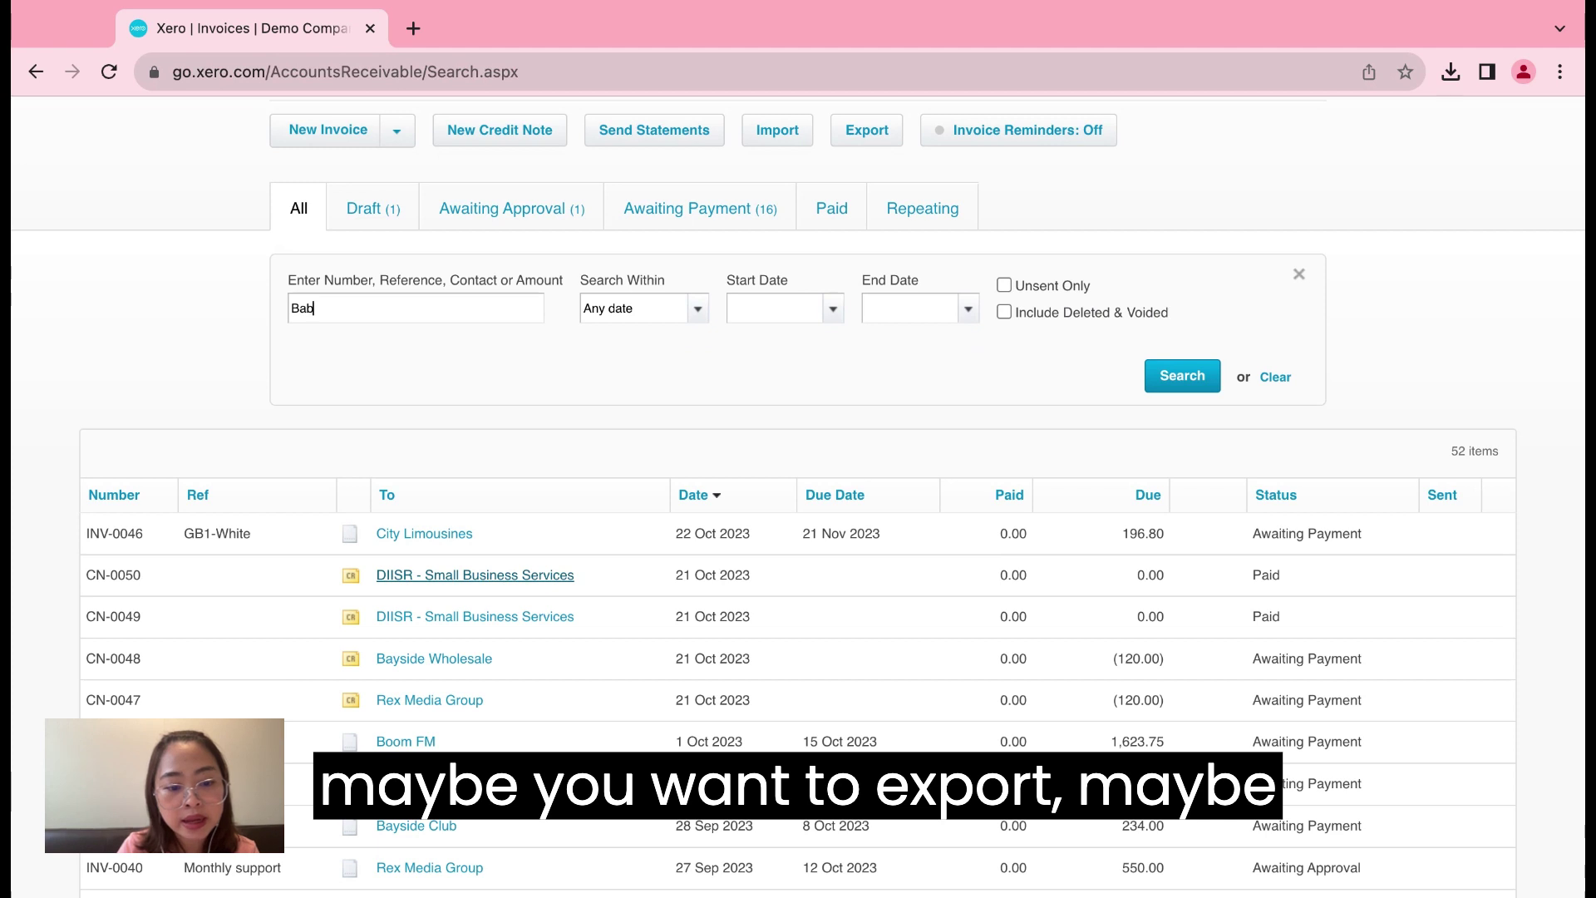
pyautogui.write('yside')
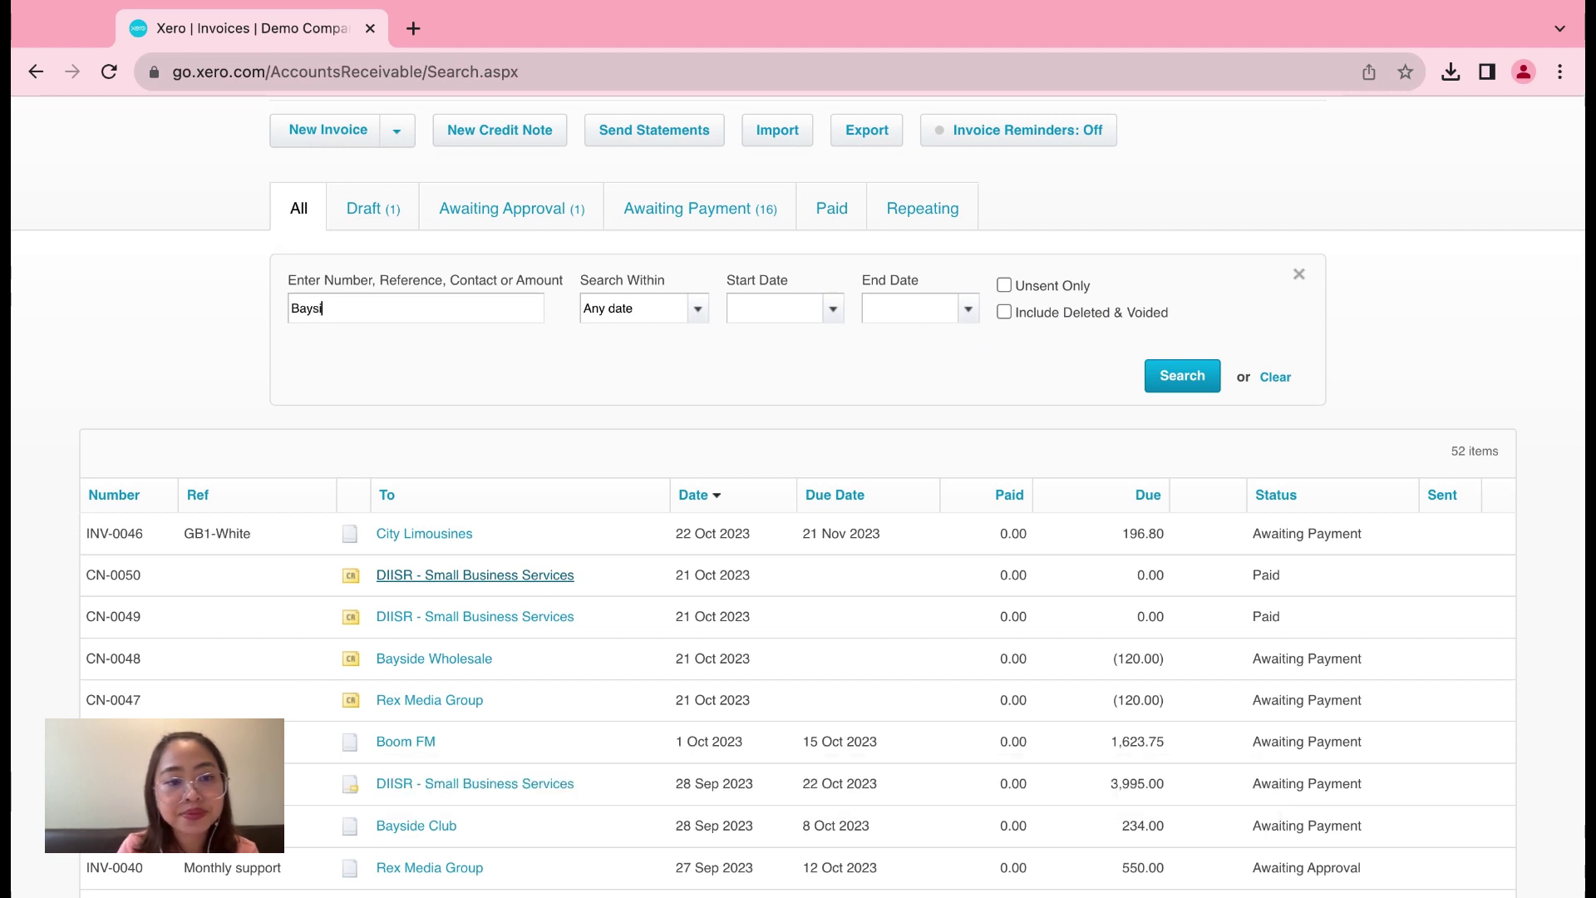
pyautogui.press('Return')
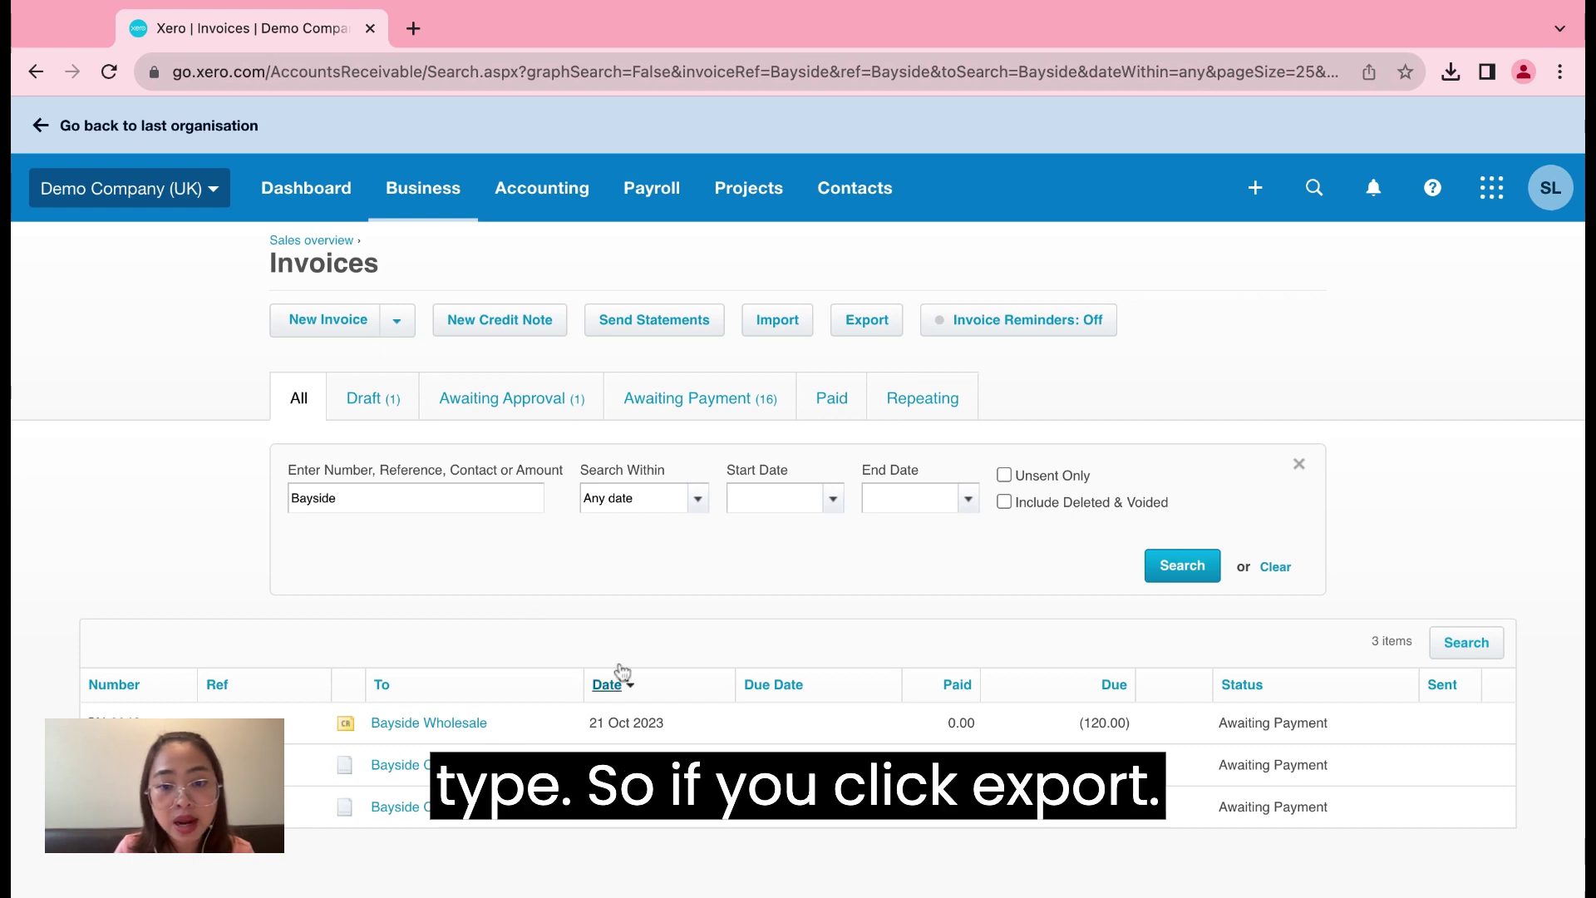
pyautogui.click(870, 334)
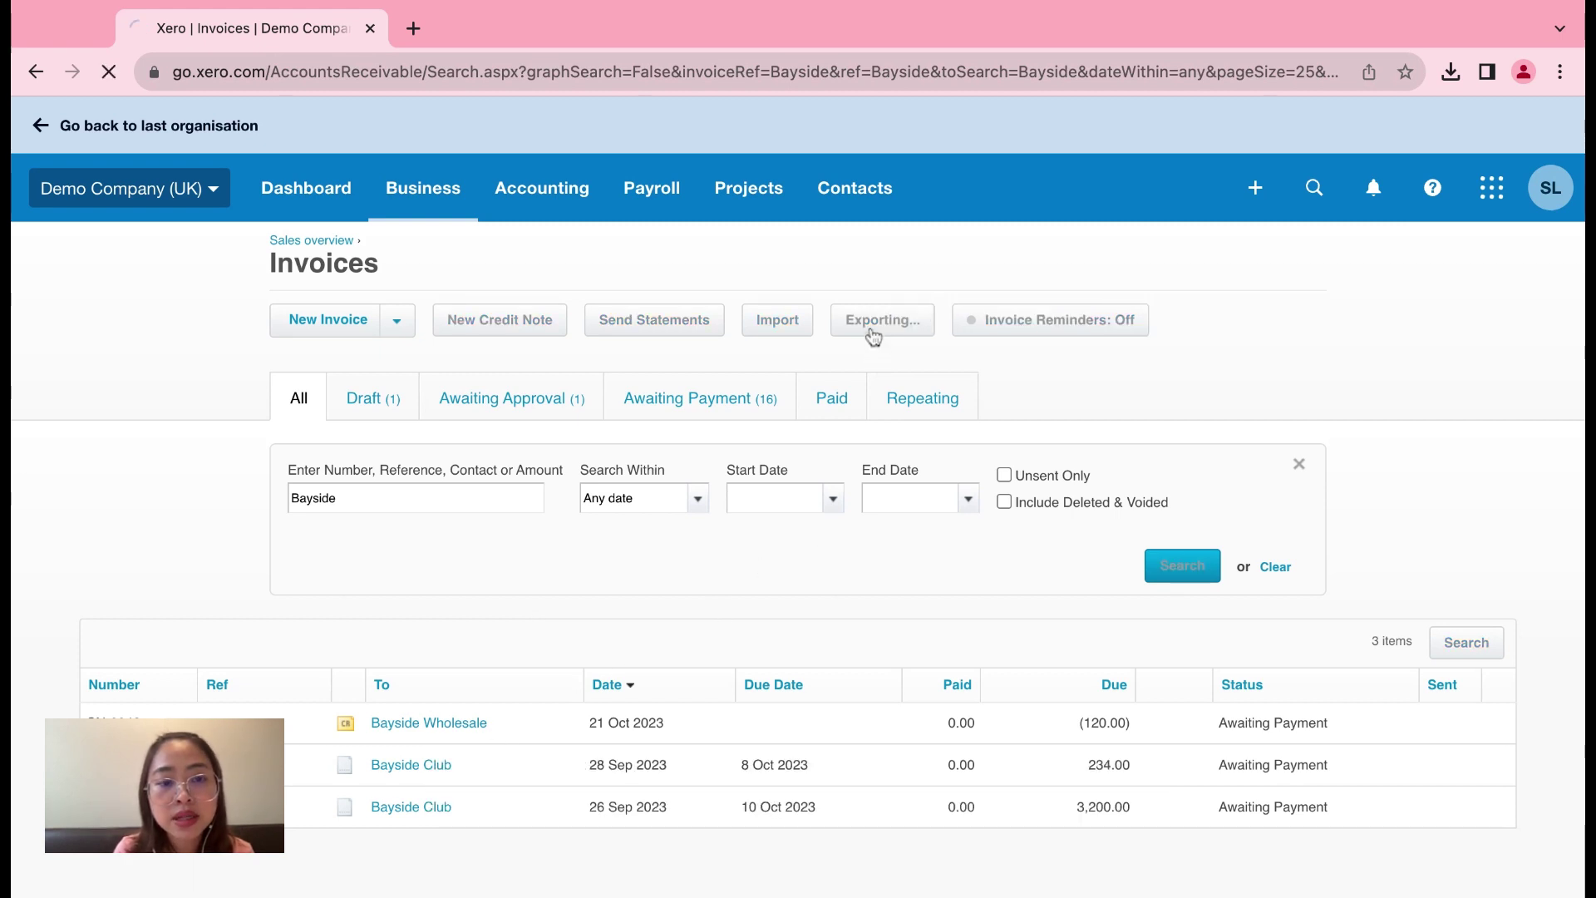